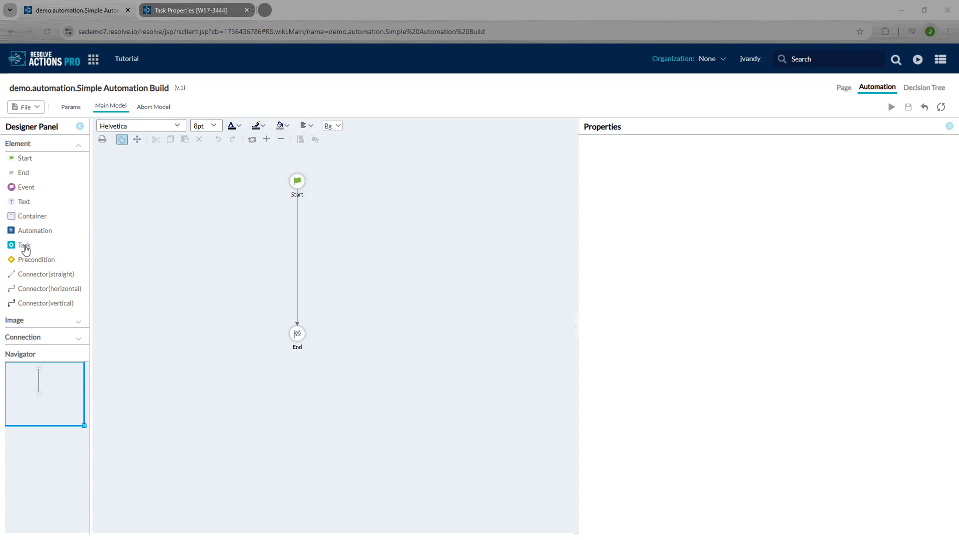
# Step: Insert a new task between Start and End, named ping in namespace demo, using Execute command locally
pyautogui.moveTo(25, 248); pyautogui.dragTo(298, 230)
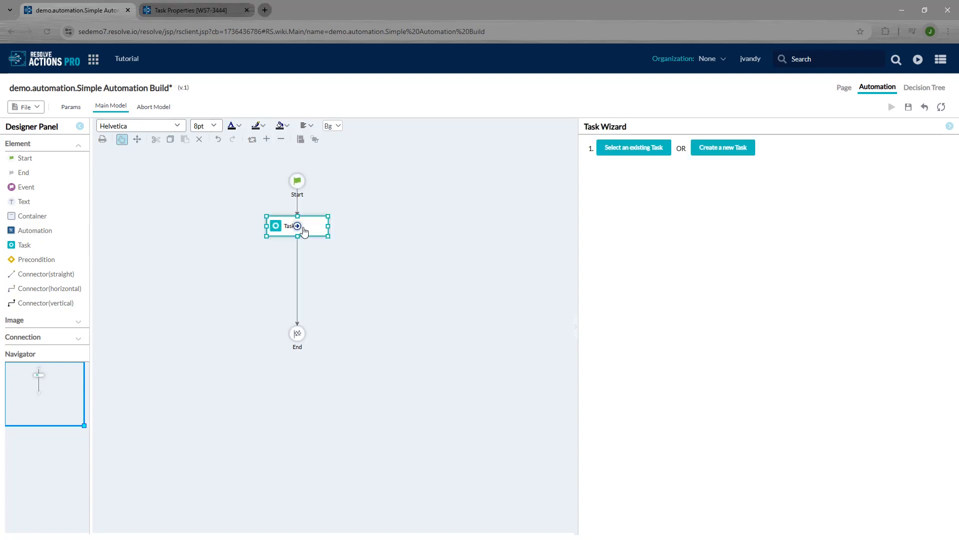
pyautogui.click(726, 151)
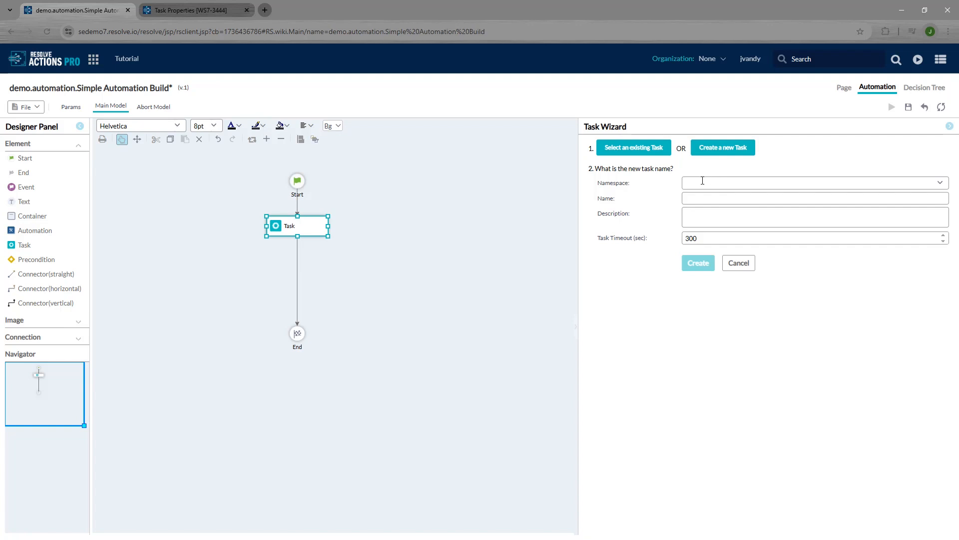
pyautogui.write('demo')
pyautogui.press('Tab')
pyautogui.write('ping')
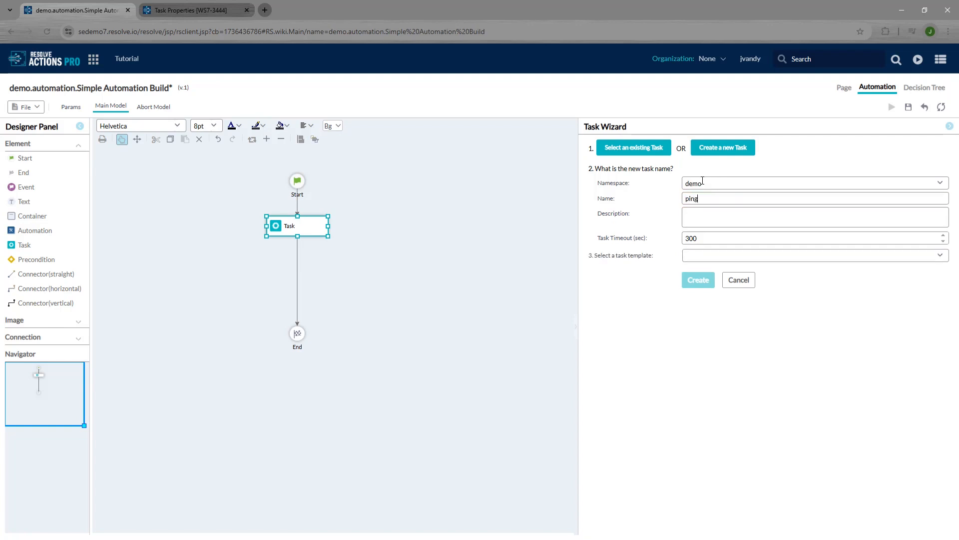
pyautogui.click(709, 256)
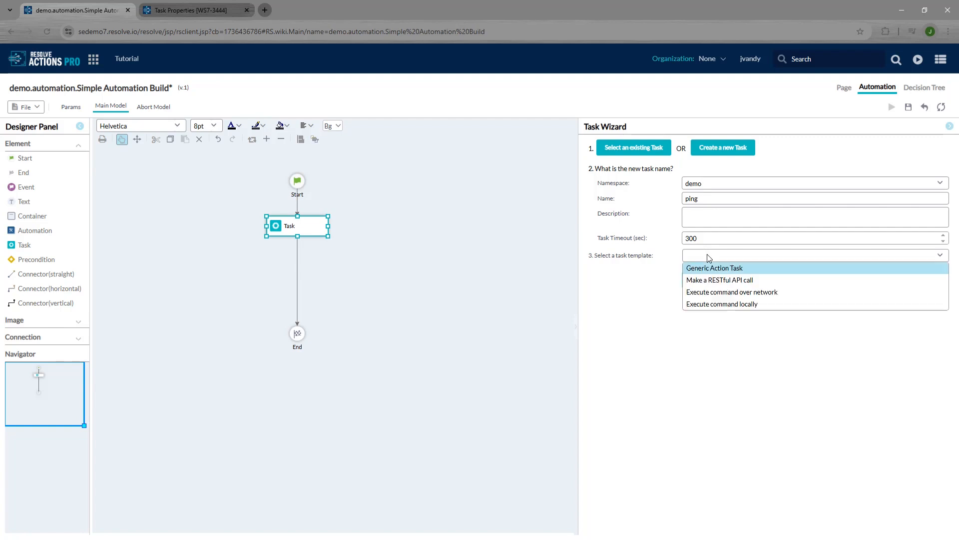
pyautogui.click(703, 305)
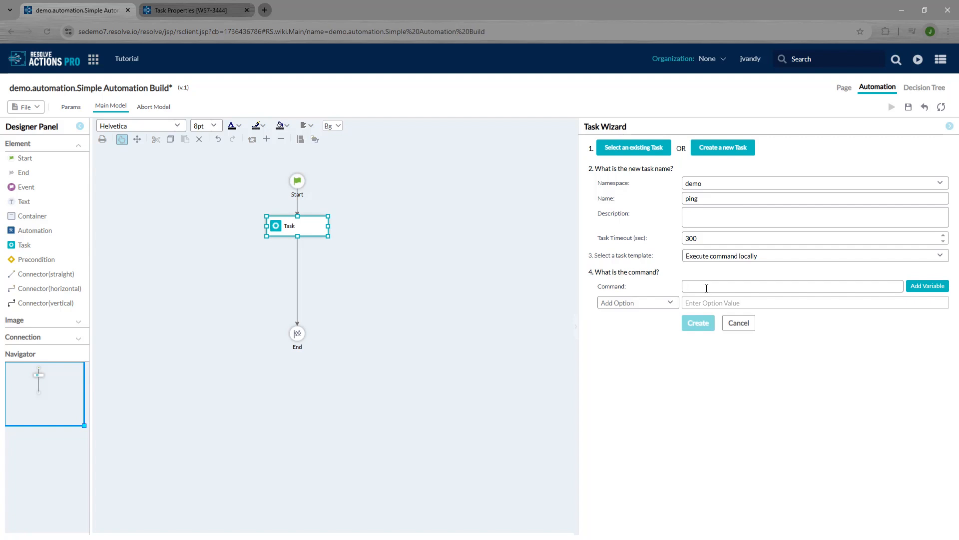
# Step: Set the task command to ping $PARAM{IPADDRESS} and create the ping#demo task
pyautogui.click(706, 288)
pyautogui.write('ping')
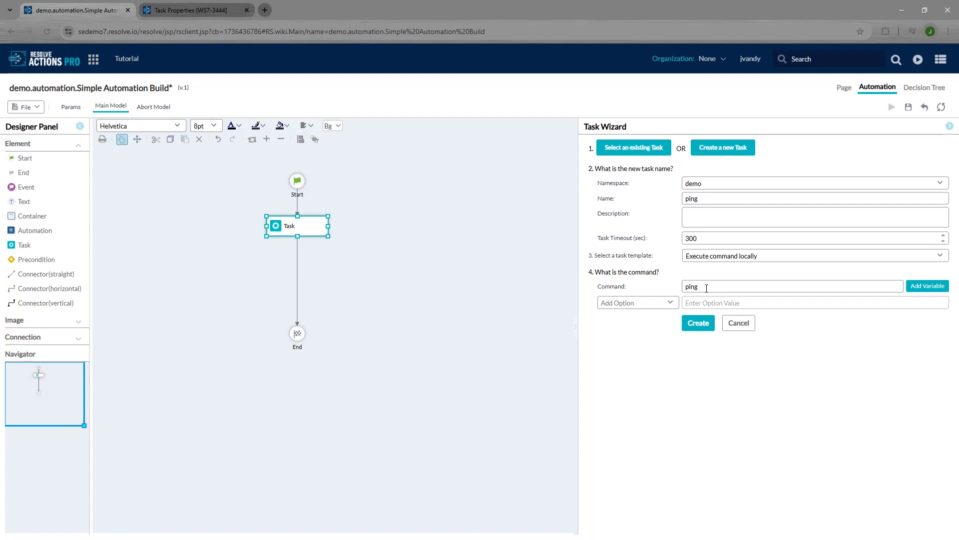
pyautogui.click(643, 304)
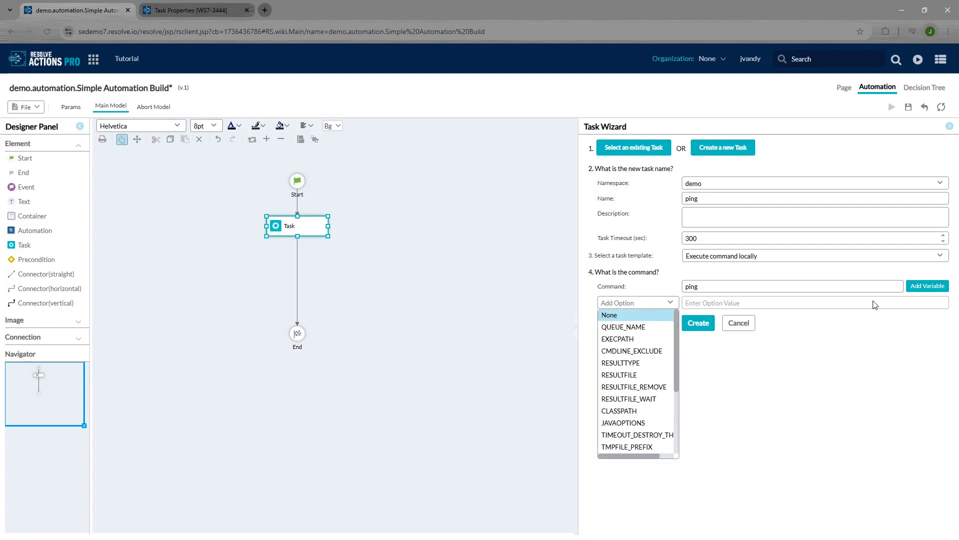
pyautogui.click(915, 291)
pyautogui.click(923, 289)
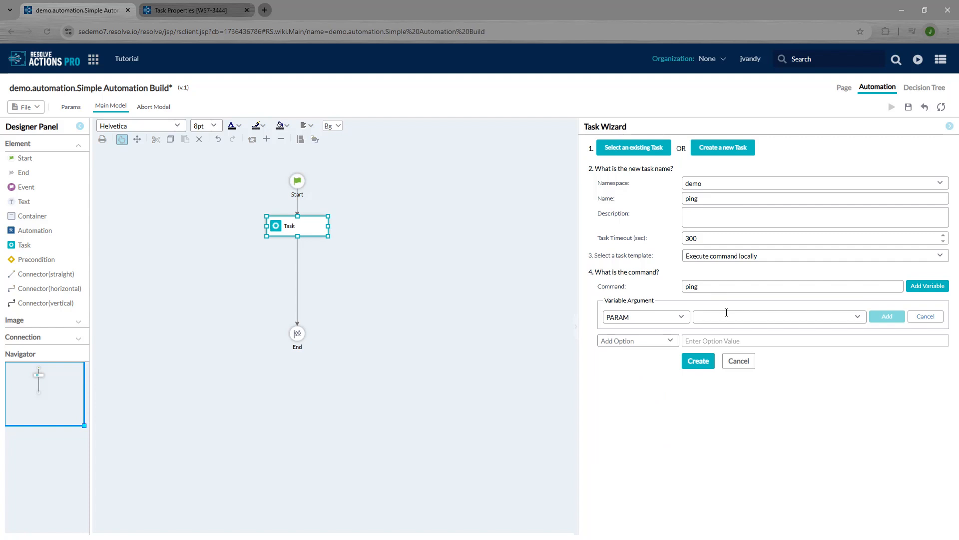
pyautogui.write('IPADDRESS')
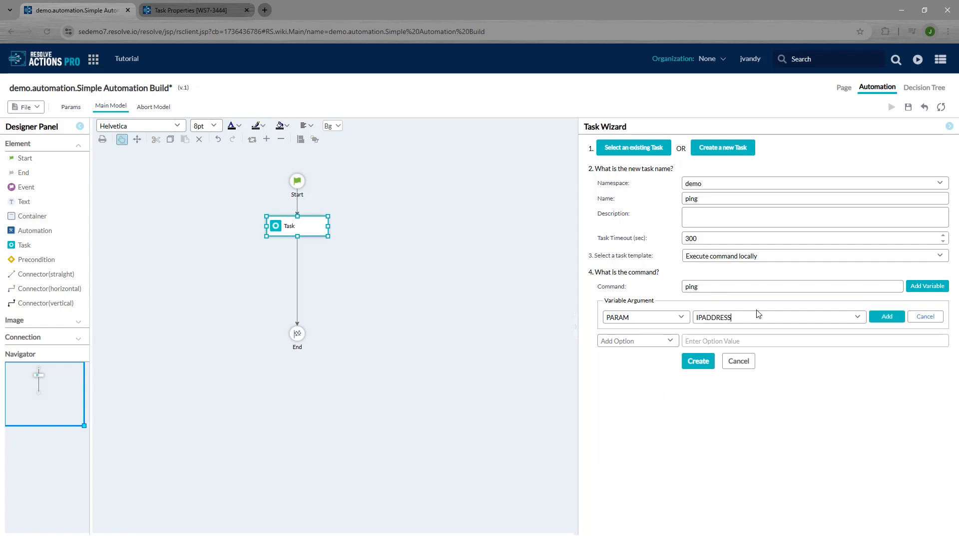
pyautogui.click(882, 318)
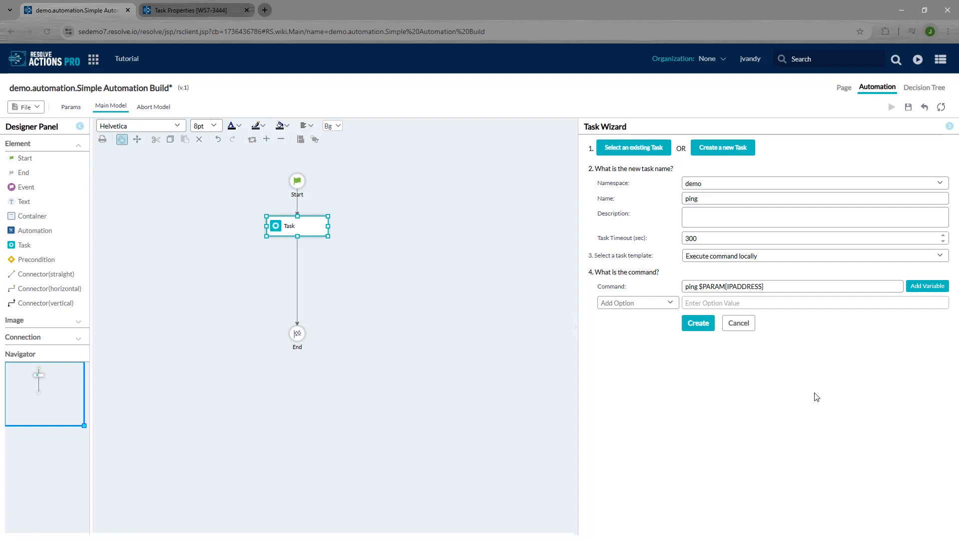
pyautogui.click(696, 324)
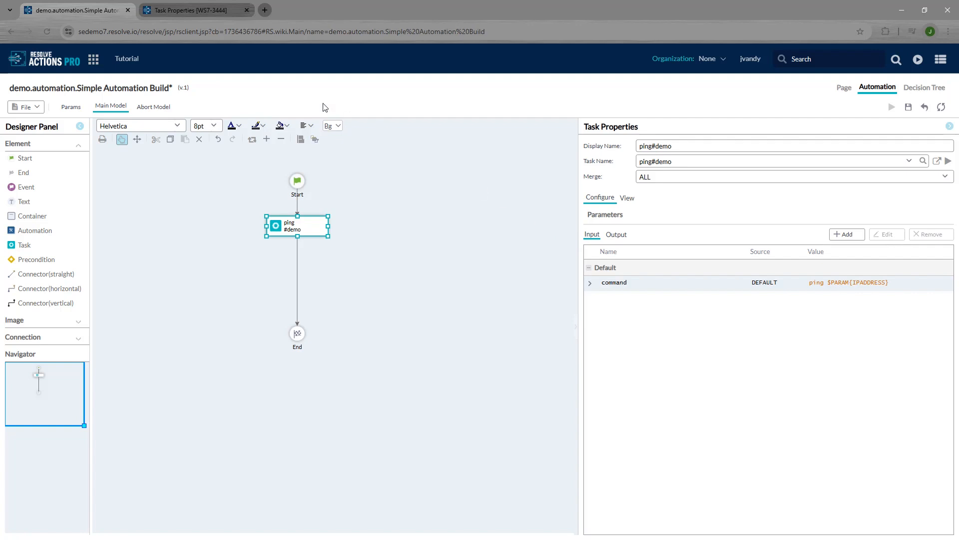
# Step: Add a String input parameter IPADDRESS to the automation, save it as version 2, and return to Main Model
pyautogui.click(71, 108)
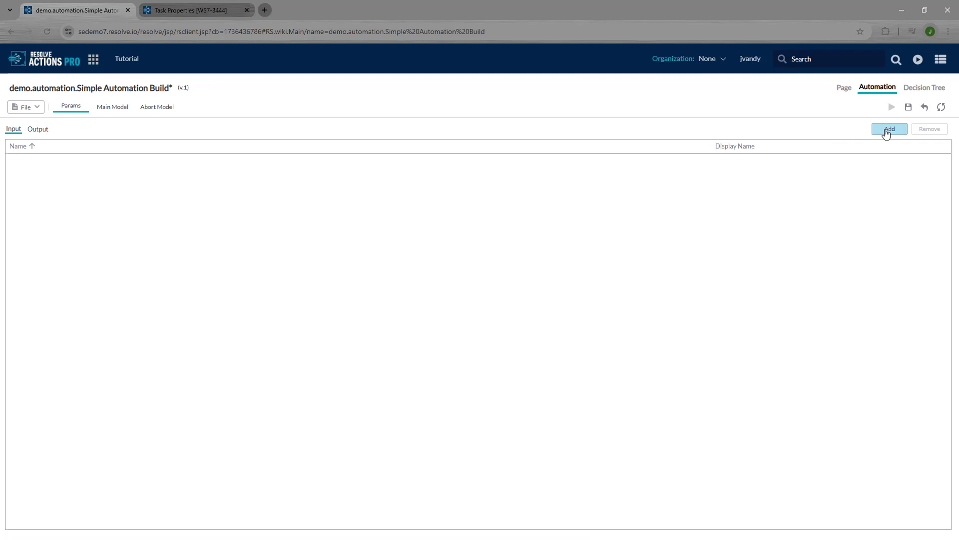
pyautogui.click(889, 129)
pyautogui.moveTo(103, 418); pyautogui.dragTo(35, 418)
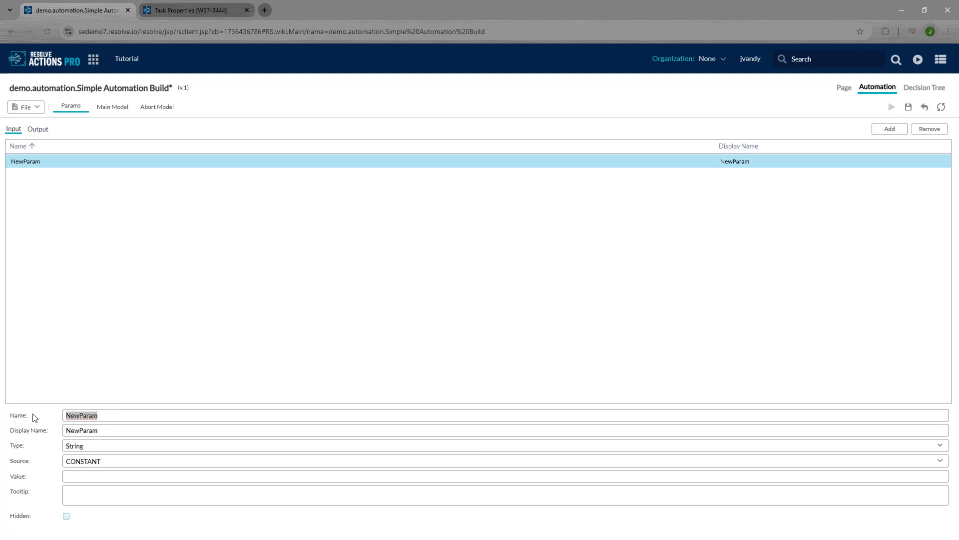
pyautogui.write('IPADDRESS')
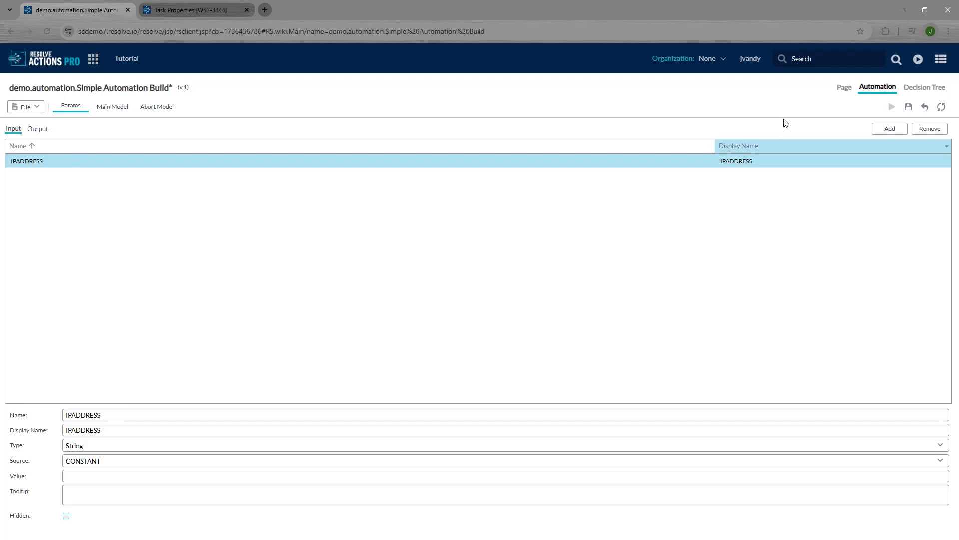
pyautogui.click(909, 107)
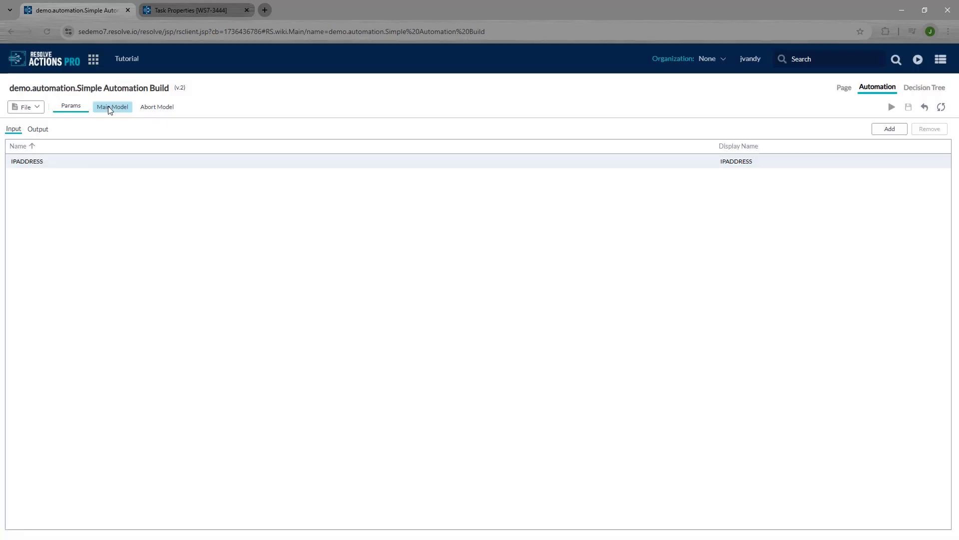
pyautogui.click(109, 109)
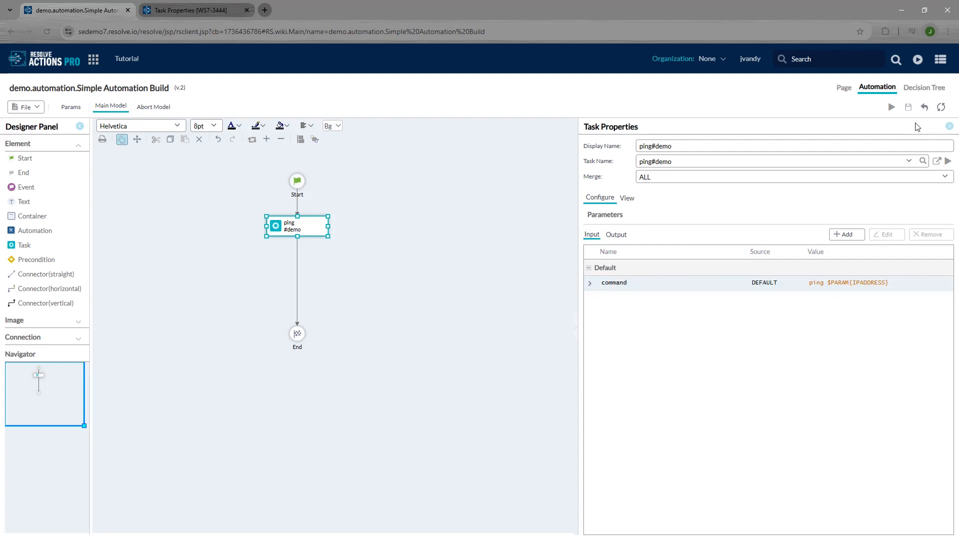
# Step: Execute the automation in a new worksheet with IPADDRESS set to 10.10.60.129
pyautogui.click(891, 108)
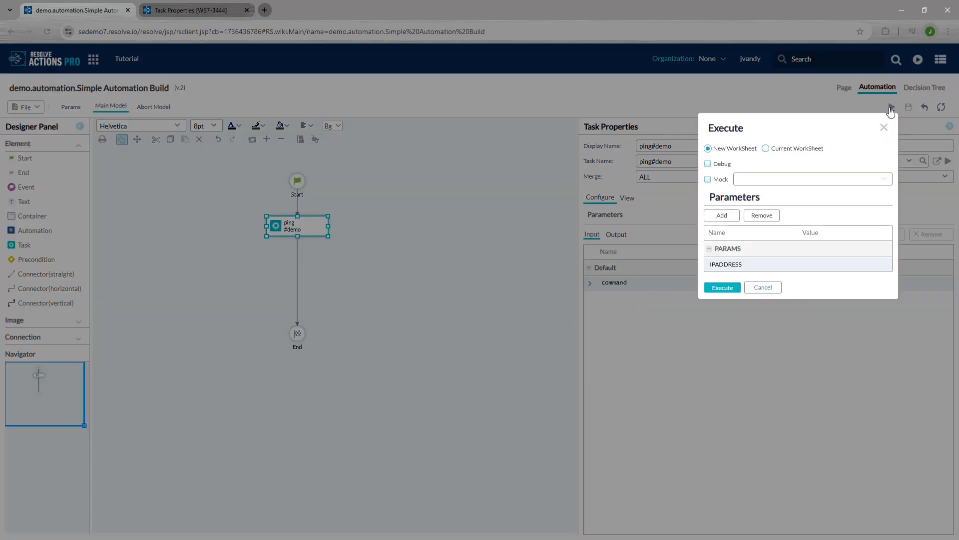
pyautogui.click(862, 262)
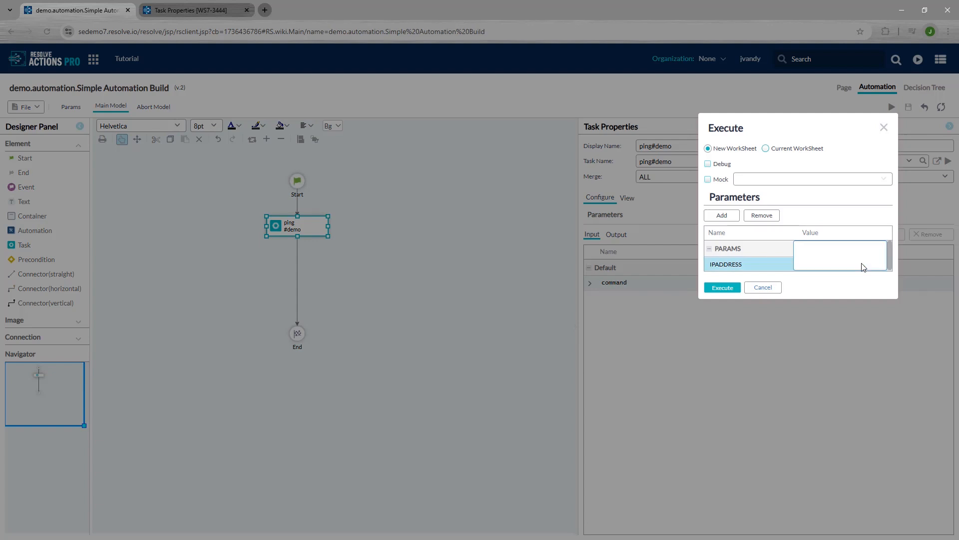
pyautogui.write('10.10.60.129')
pyautogui.click(737, 152)
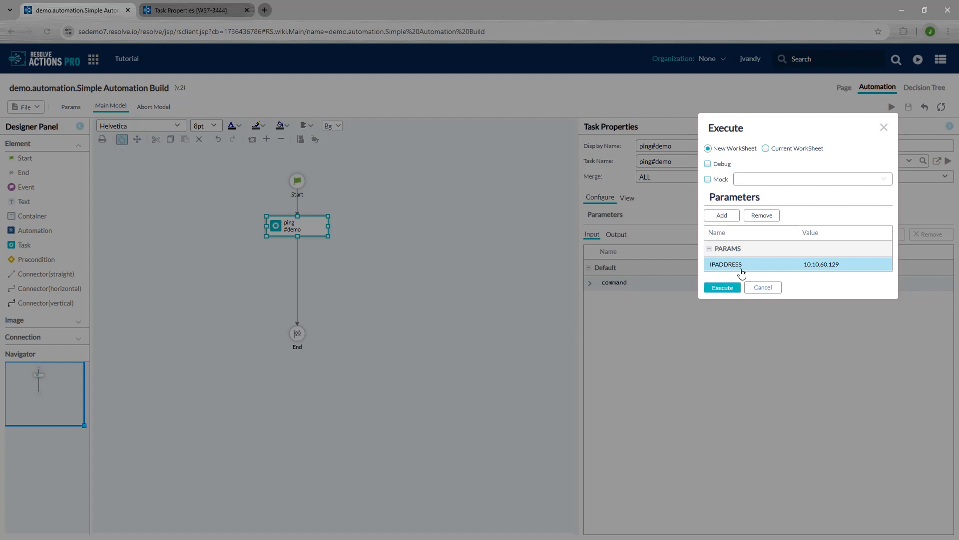
pyautogui.click(723, 288)
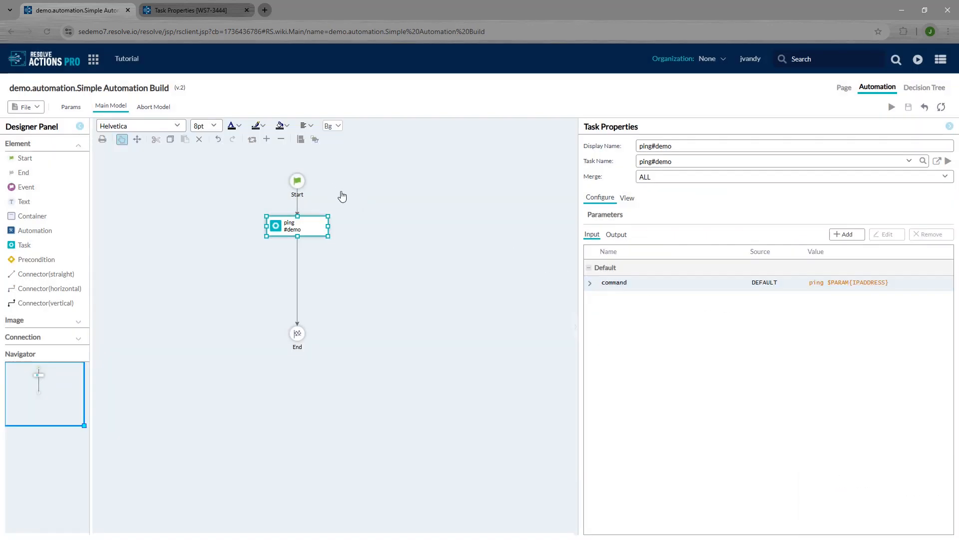
# Step: Open worksheet WS7-4688, refresh it to see the GOOD start result, then return to the designer
pyautogui.click(941, 61)
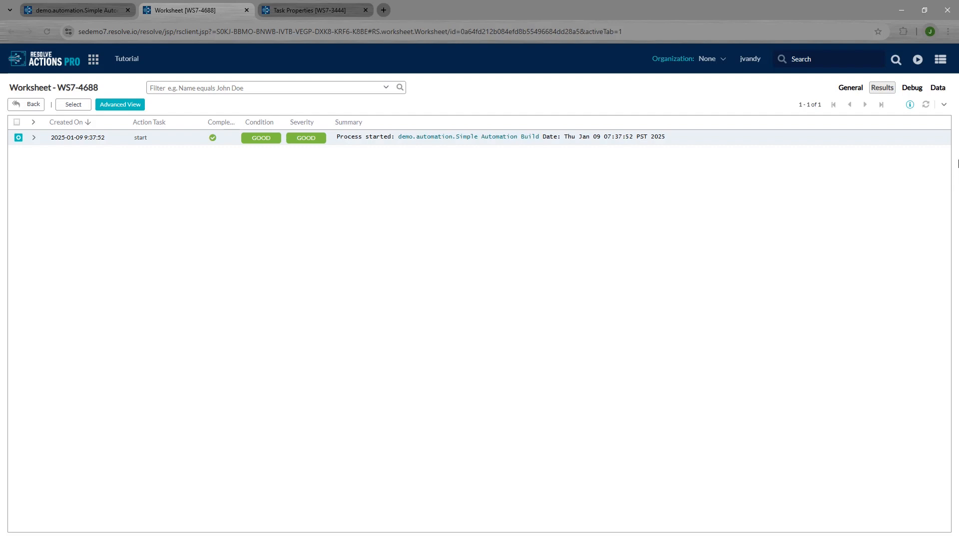
pyautogui.click(927, 106)
pyautogui.click(92, 13)
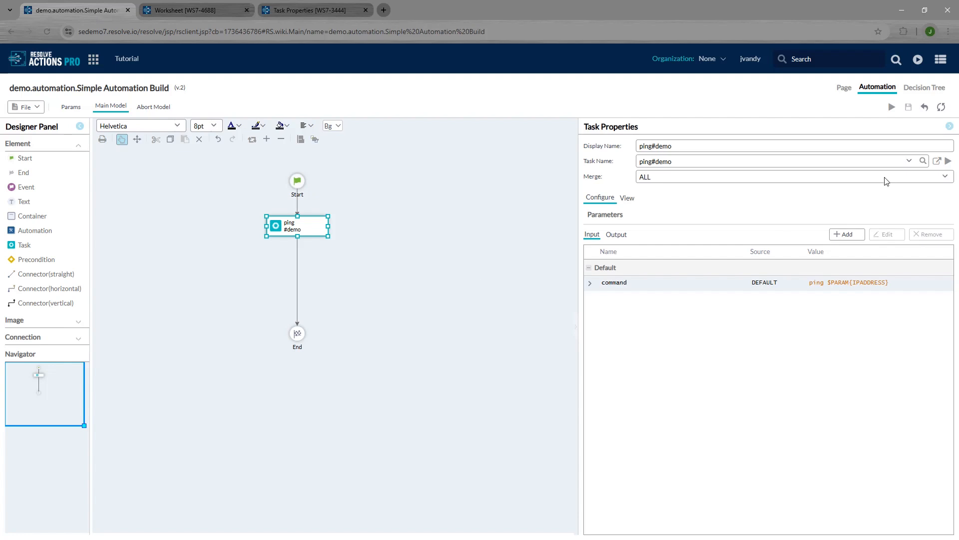
# Step: Open the ping task in its own tab, make it editable, and change the timeout from 300 to 10
pyautogui.click(937, 163)
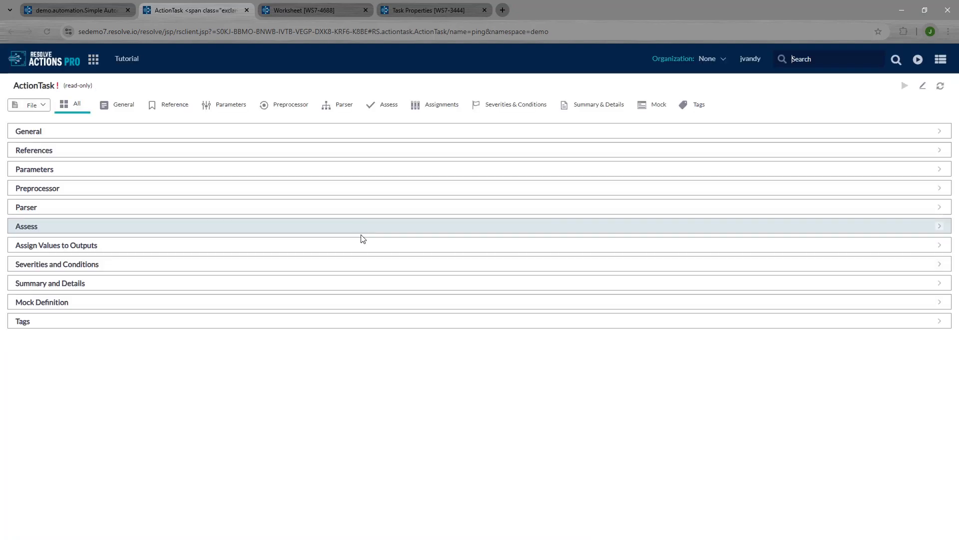
pyautogui.click(923, 87)
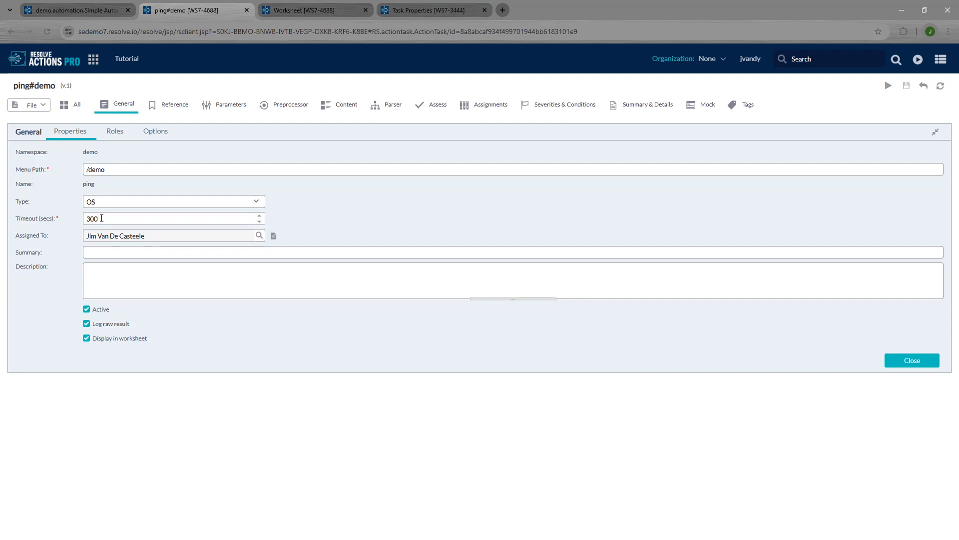
pyautogui.moveTo(101, 218); pyautogui.dragTo(74, 221)
pyautogui.write('10')
pyautogui.click(433, 208)
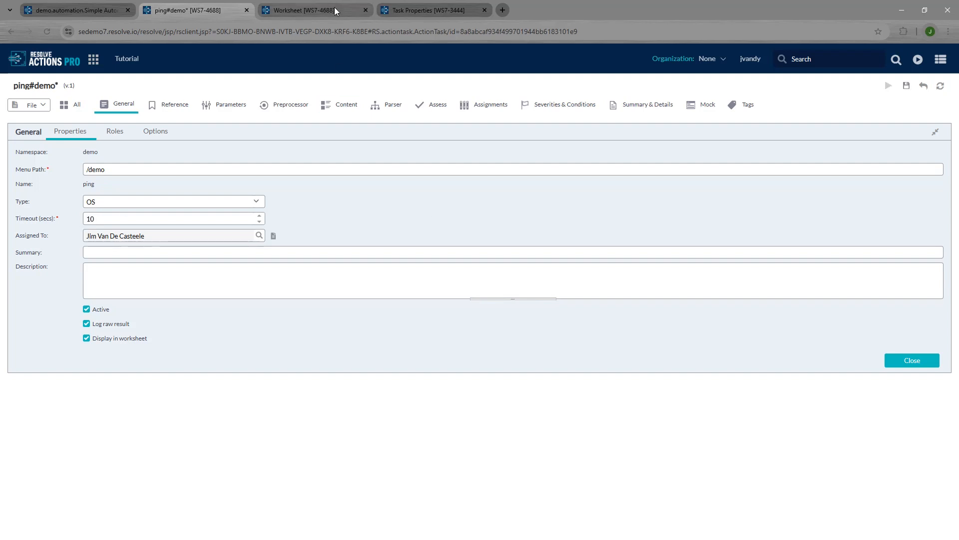
# Step: After checking the worksheet, set the ping task timeout to 5 and save it
pyautogui.moveTo(334, 7)
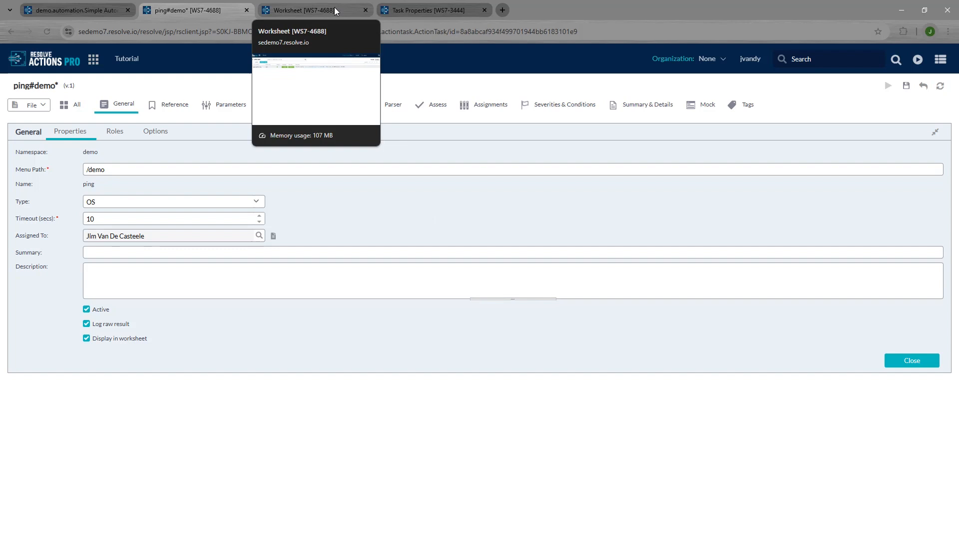
pyautogui.click(335, 7)
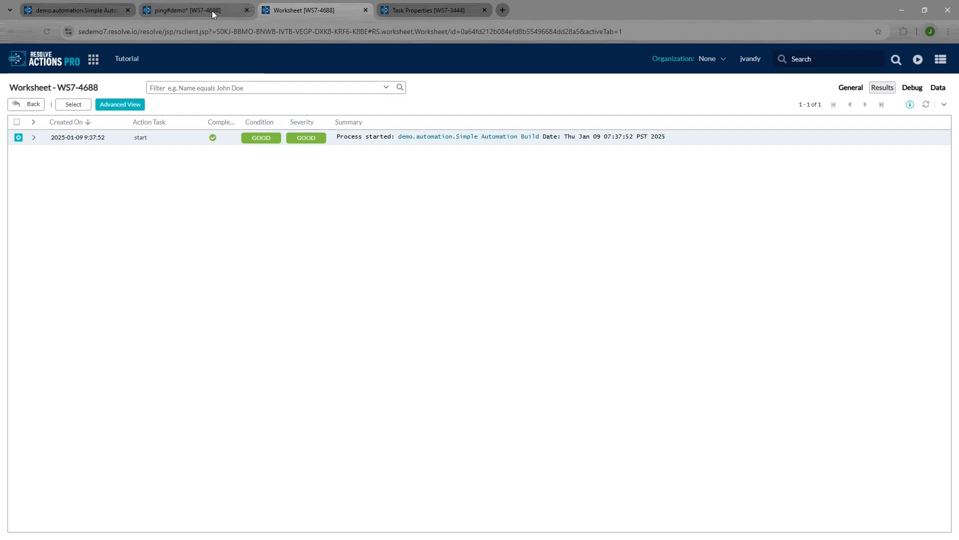
pyautogui.moveTo(212, 11)
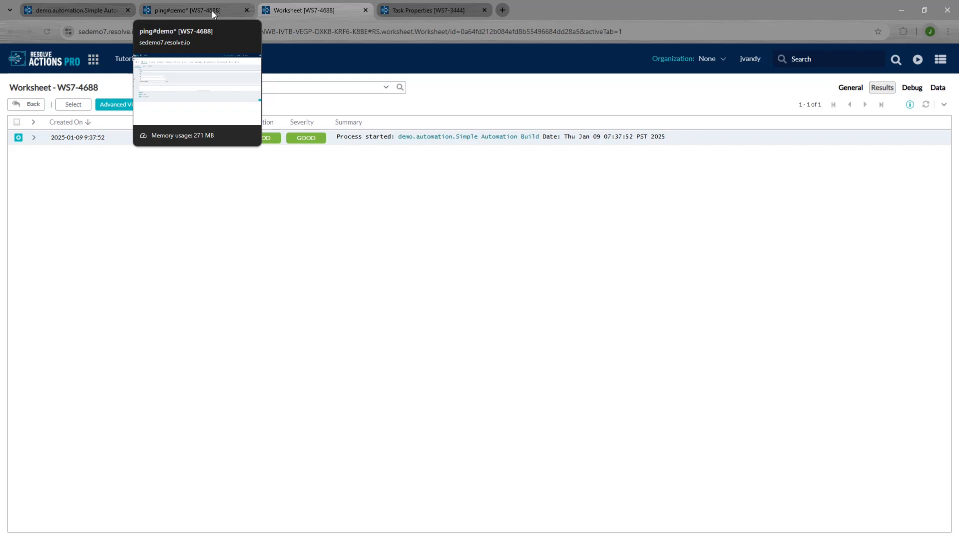
pyautogui.click(212, 10)
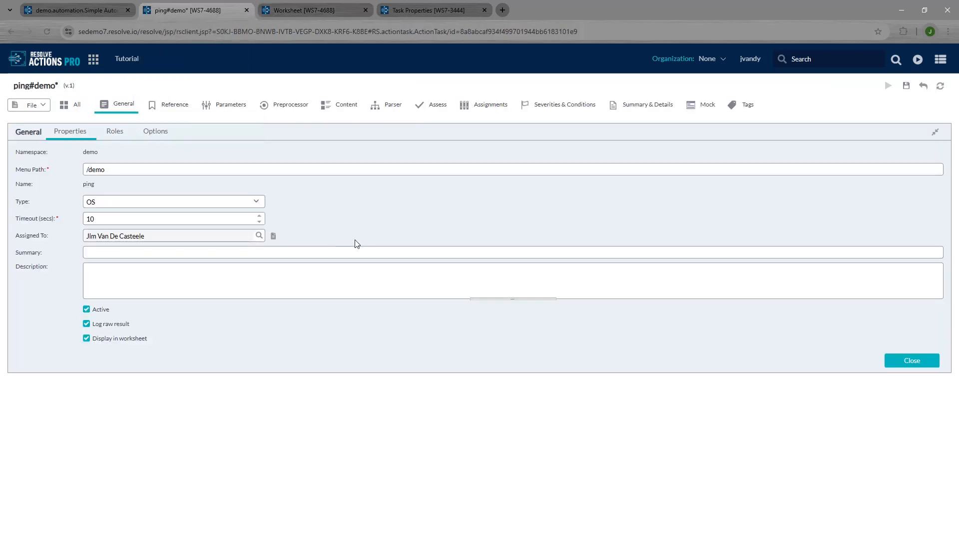
pyautogui.doubleClick(95, 218)
pyautogui.write('5')
pyautogui.click(35, 107)
pyautogui.click(55, 118)
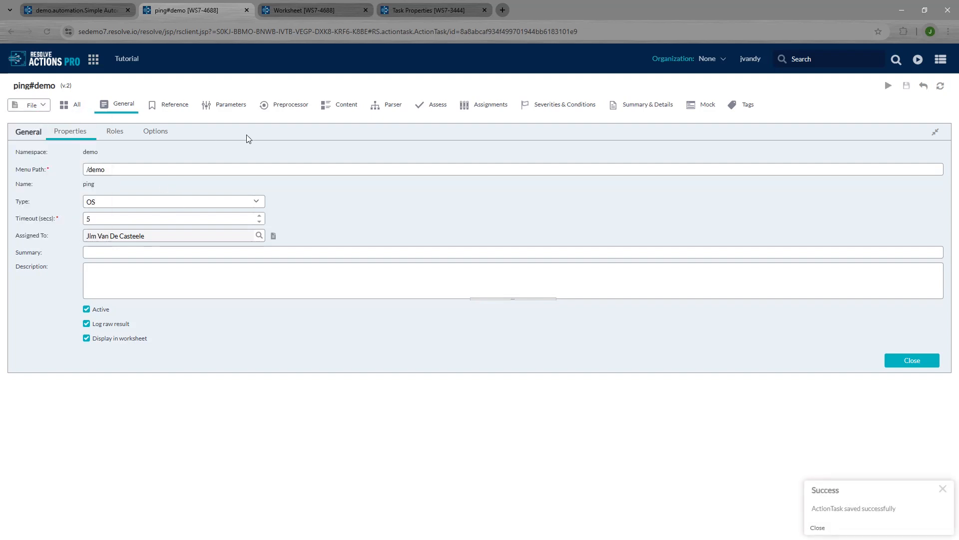
# Step: Run the automation in the current worksheet with IPADDRESS 10.10.60.130, then refresh worksheet WS7-4688
pyautogui.click(80, 10)
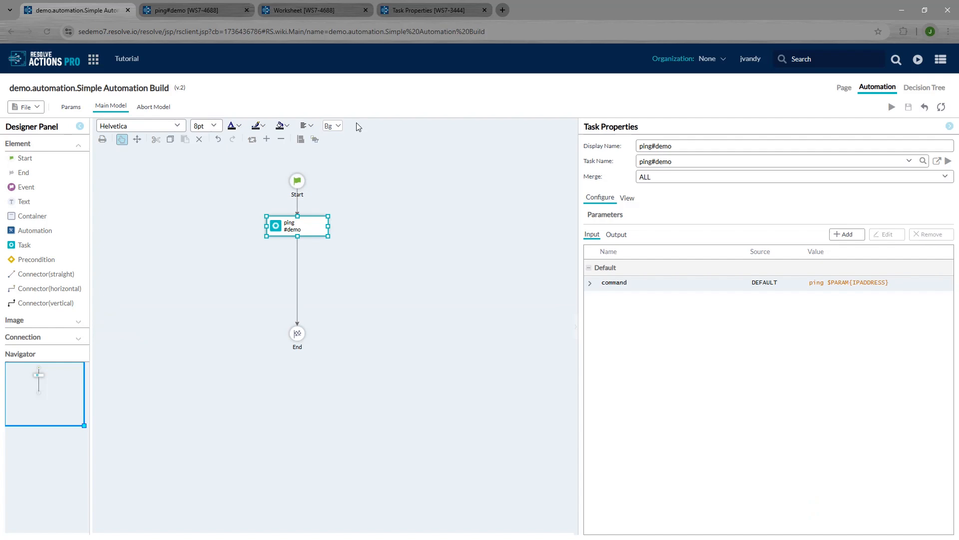
pyautogui.click(892, 107)
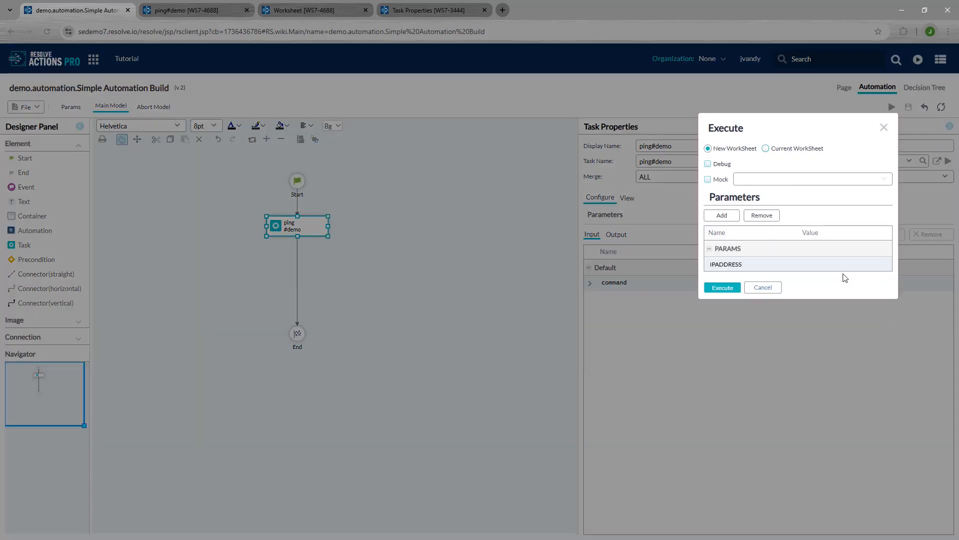
pyautogui.click(842, 262)
pyautogui.write('10.10')
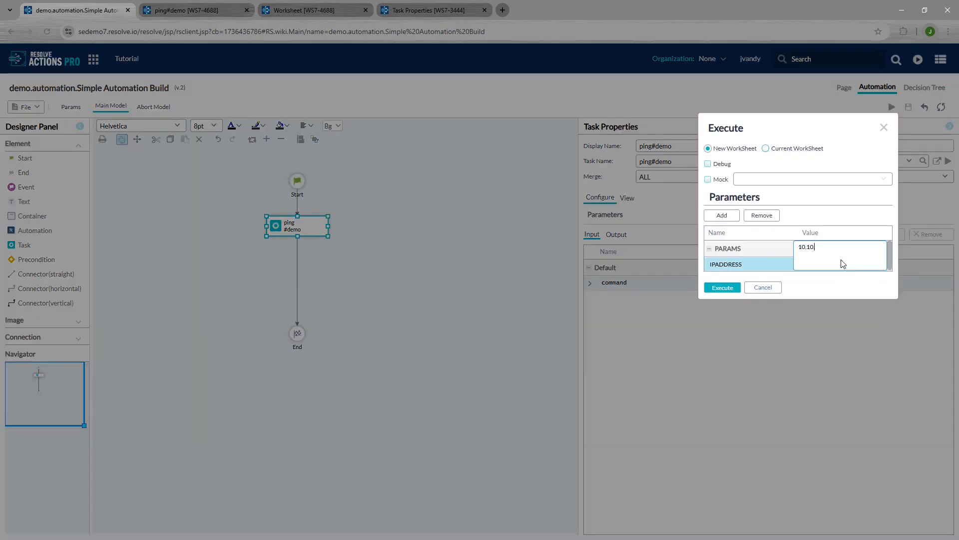
pyautogui.write('.60.130')
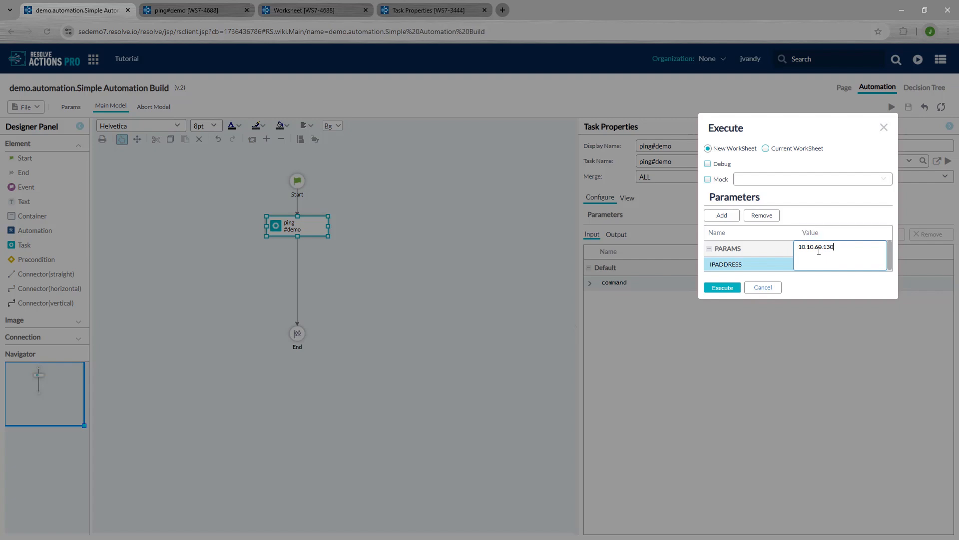
pyautogui.click(830, 284)
pyautogui.click(766, 148)
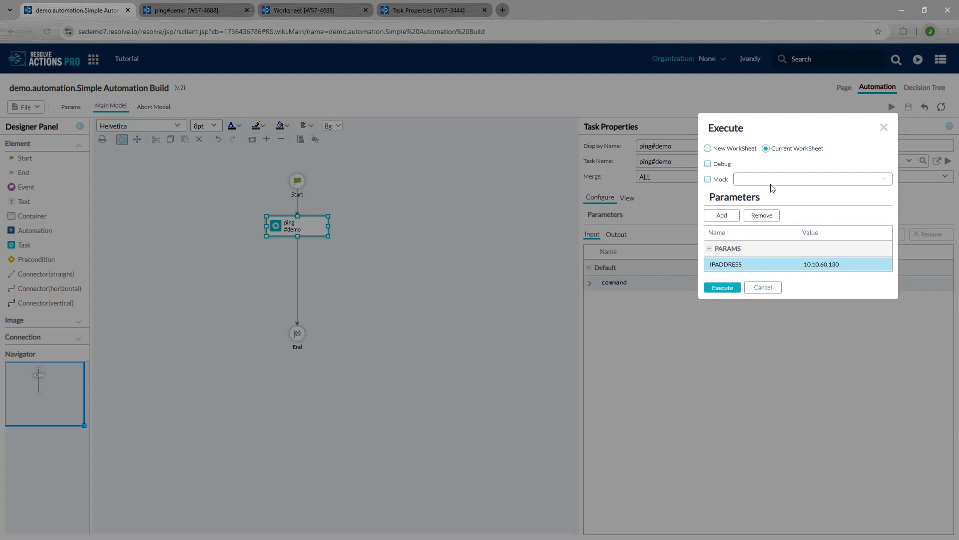
pyautogui.click(723, 288)
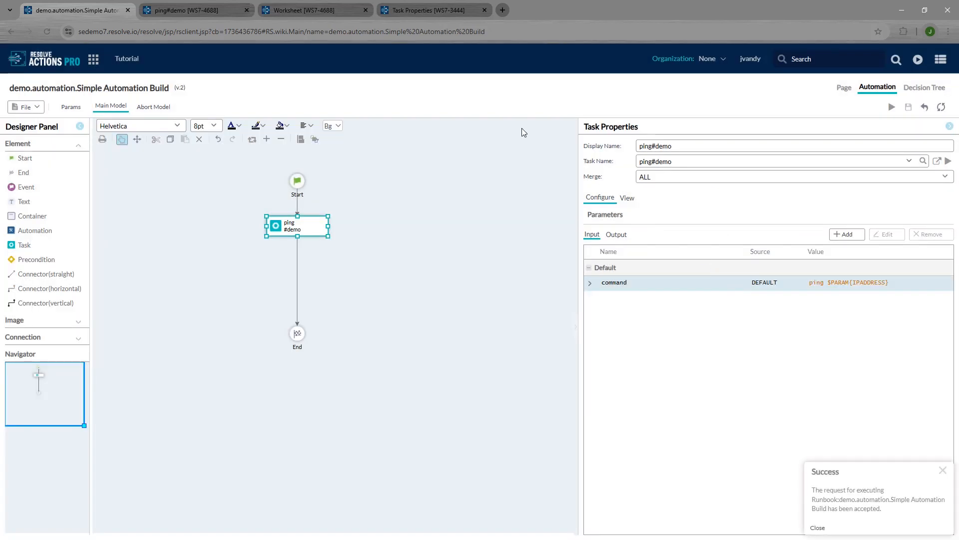
pyautogui.click(329, 13)
pyautogui.click(927, 105)
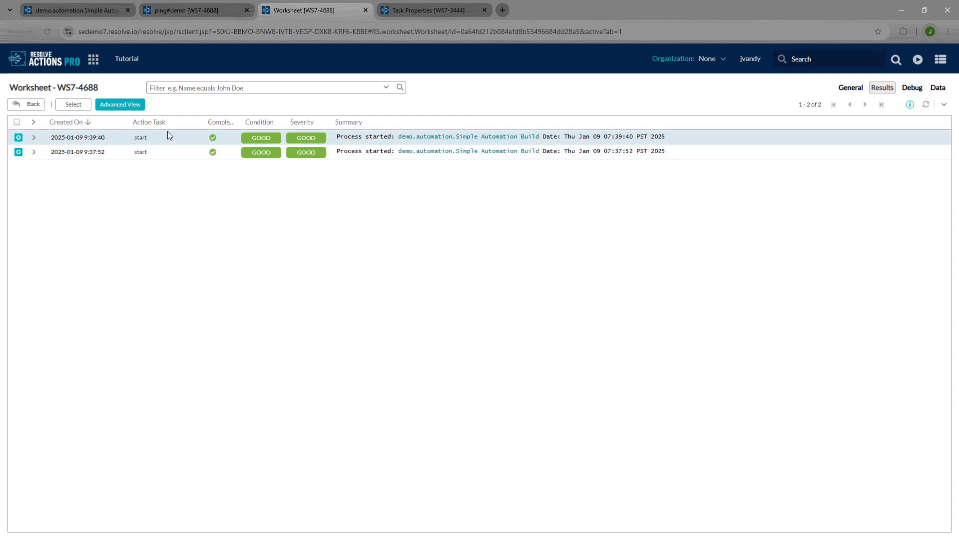
# Step: Refresh WS7-4688 to show the BAD/CRITICAL ping result and enable the Duration column
pyautogui.click(926, 106)
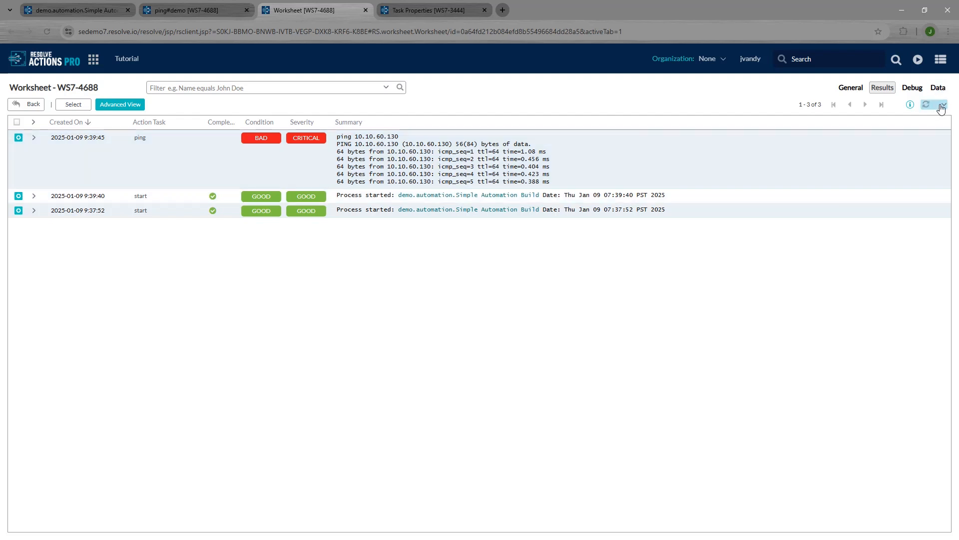
pyautogui.click(946, 122)
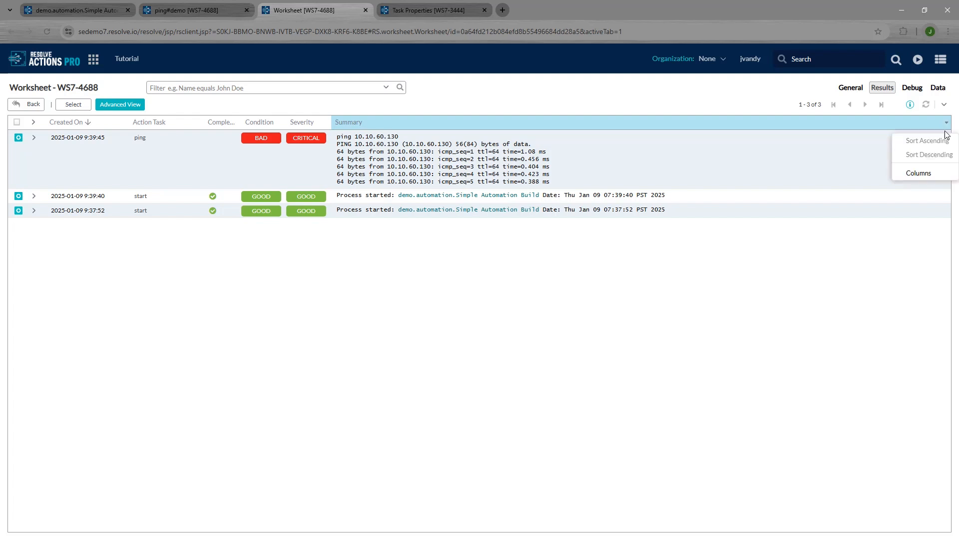
pyautogui.moveTo(923, 174)
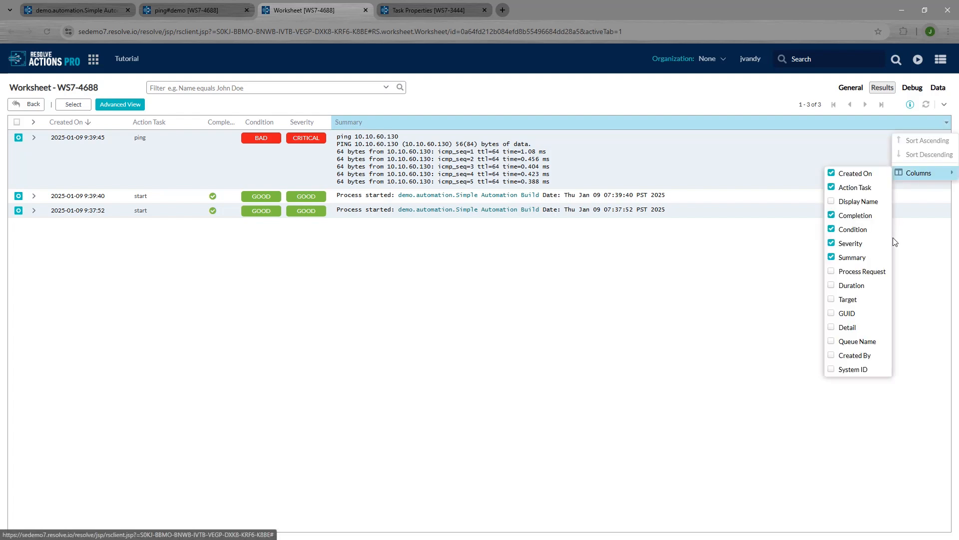
pyautogui.click(852, 290)
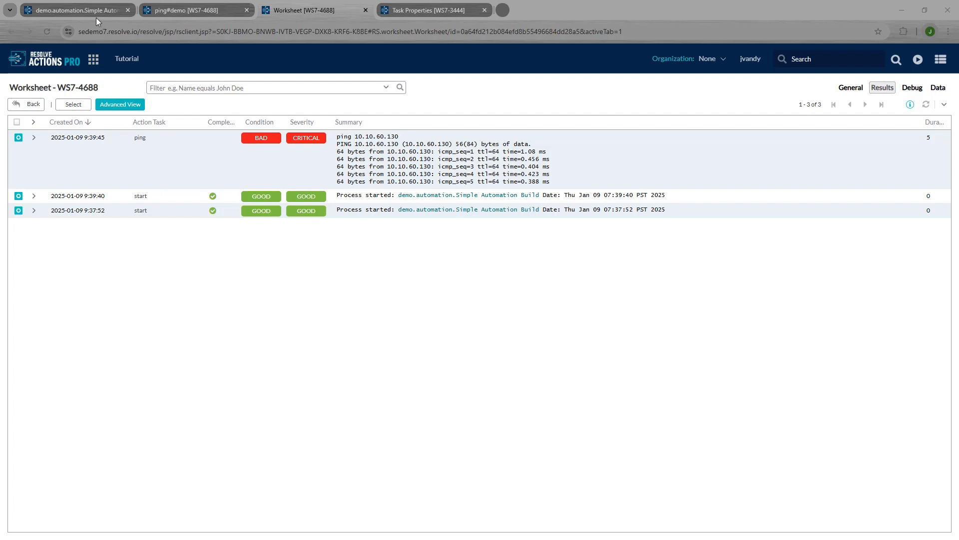
# Step: Change the ping#demo command input default to ping -c 5 $PARAM{IPADDRESS}
pyautogui.click(167, 10)
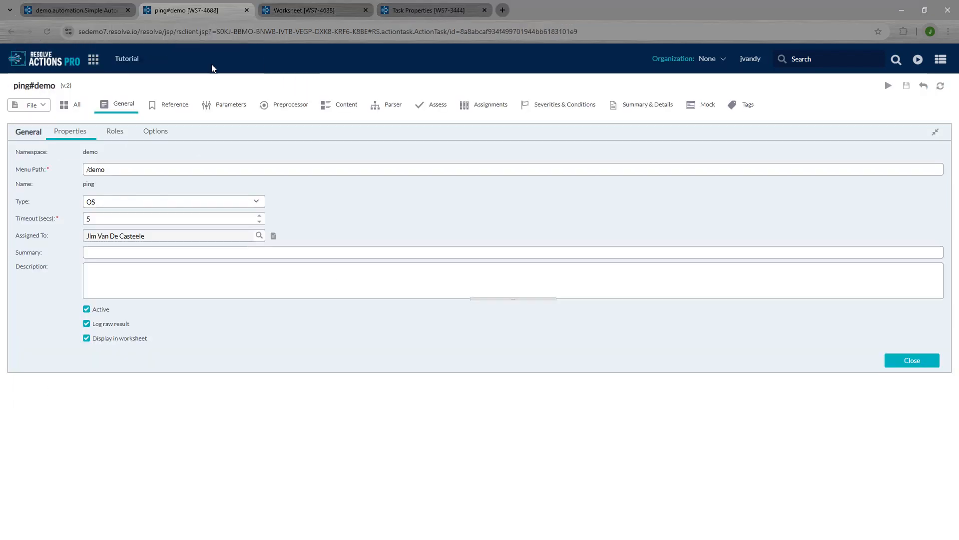
pyautogui.click(334, 107)
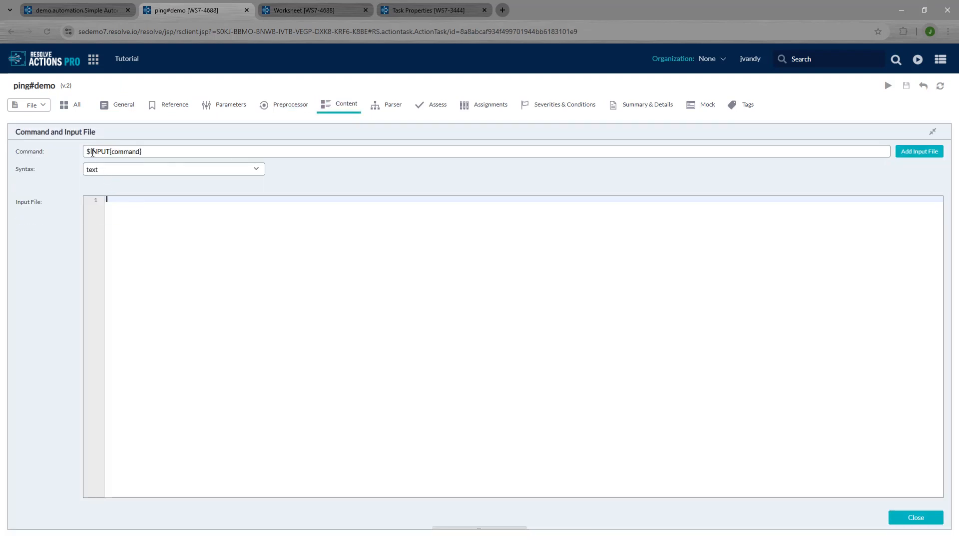
pyautogui.click(233, 111)
pyautogui.click(444, 186)
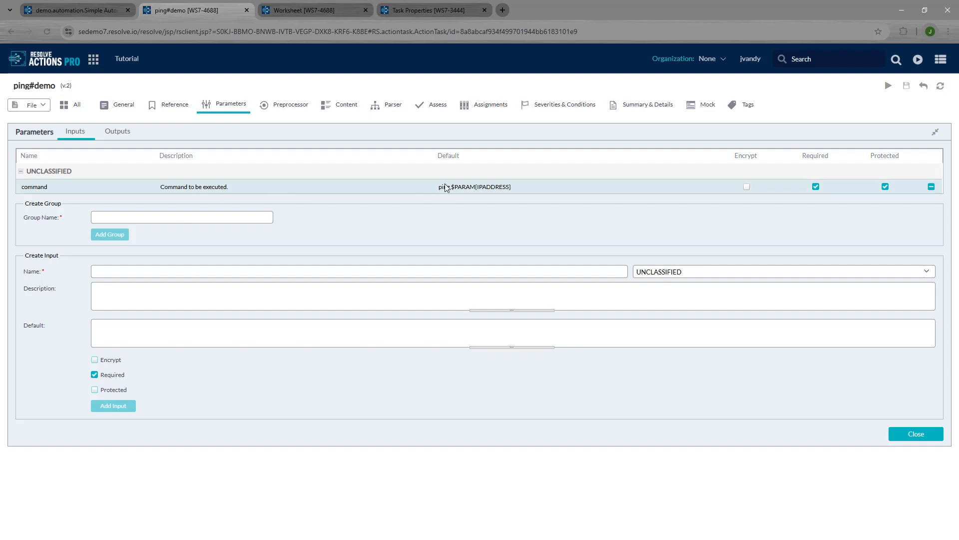
pyautogui.click(443, 186)
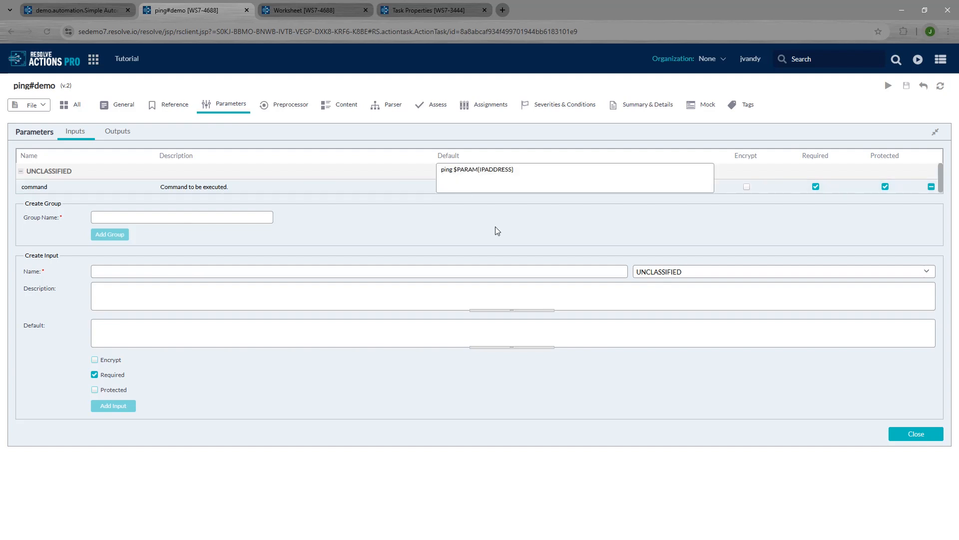
pyautogui.write('-c 5')
pyautogui.press('Return')
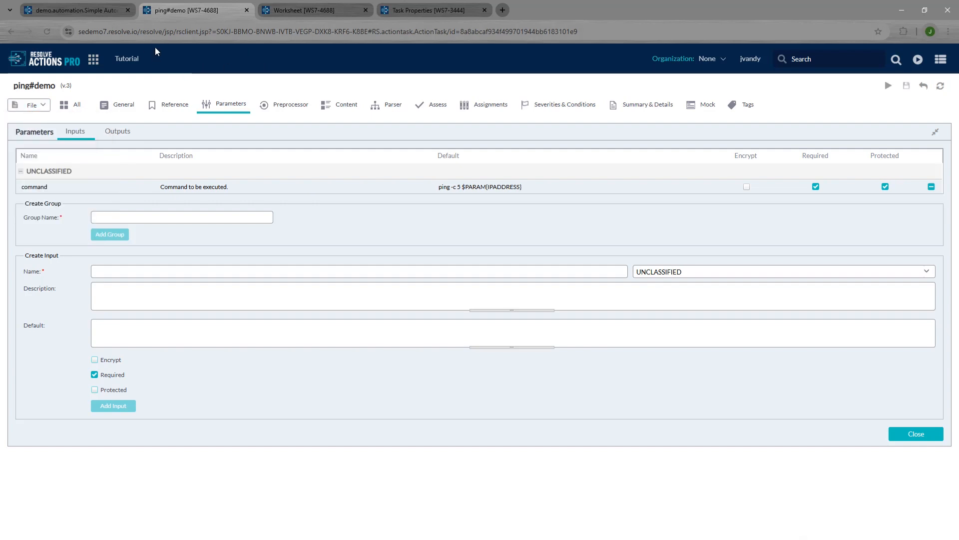
# Step: Reselect the ping#demo task and run the automation in the current worksheet with IPADDRESS 10.10.60.131
pyautogui.click(106, 11)
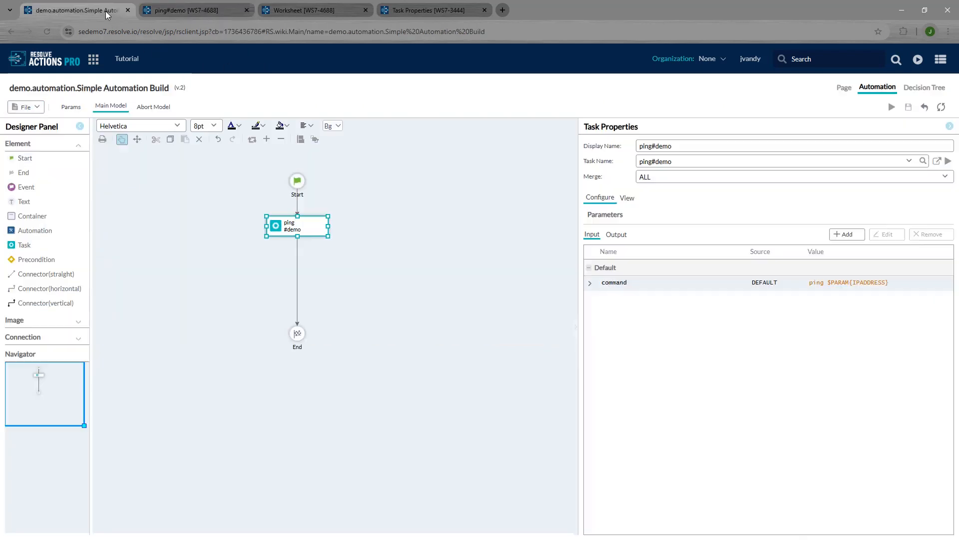
pyautogui.click(439, 228)
pyautogui.click(317, 226)
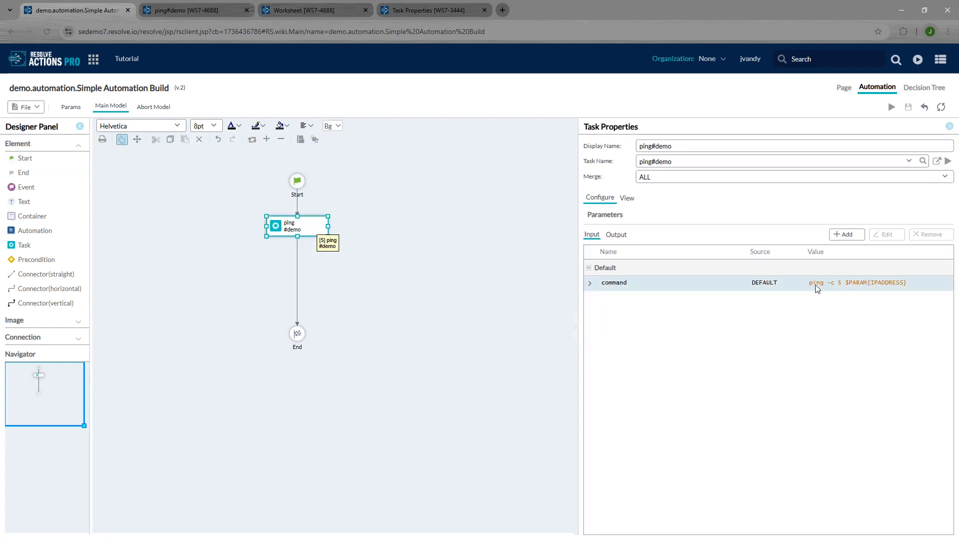
pyautogui.click(892, 106)
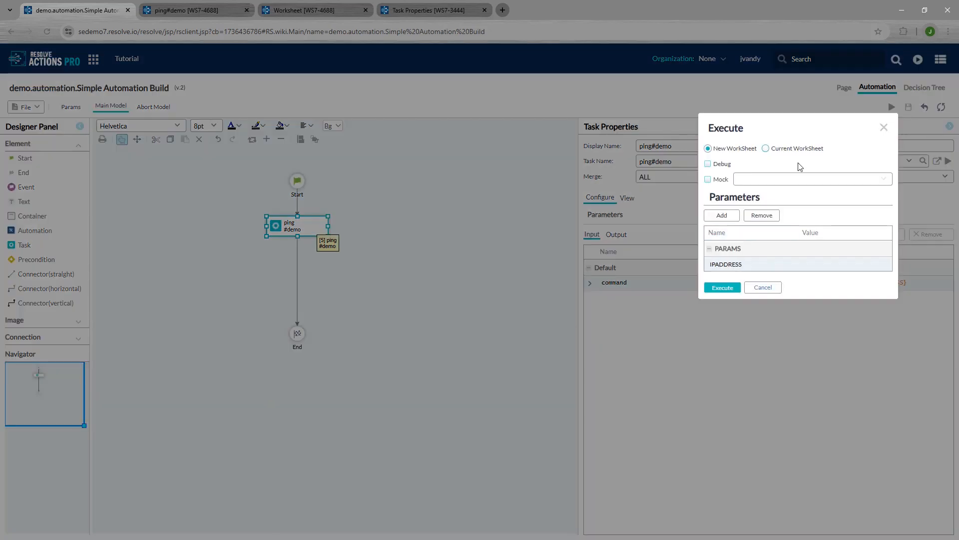
pyautogui.click(766, 148)
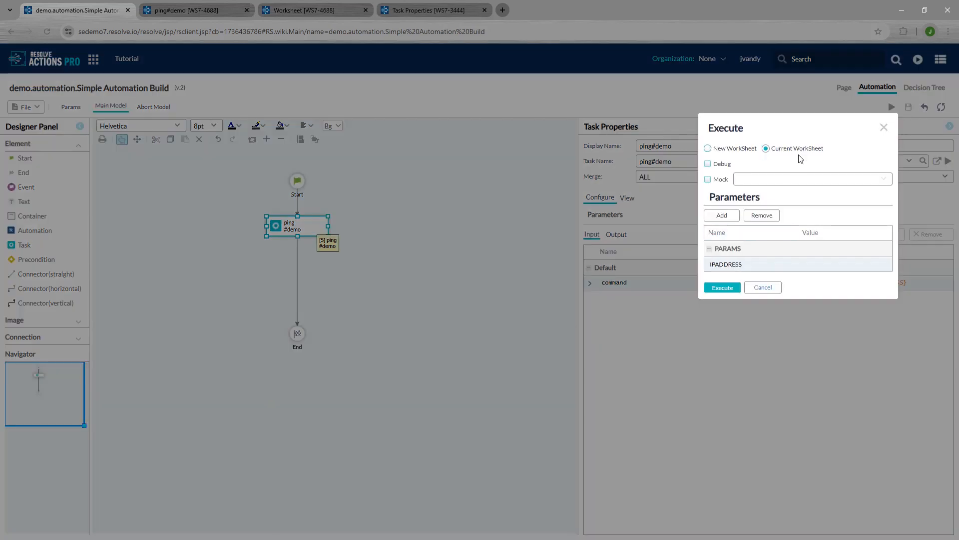
pyautogui.click(844, 263)
pyautogui.write('10.10.60.131')
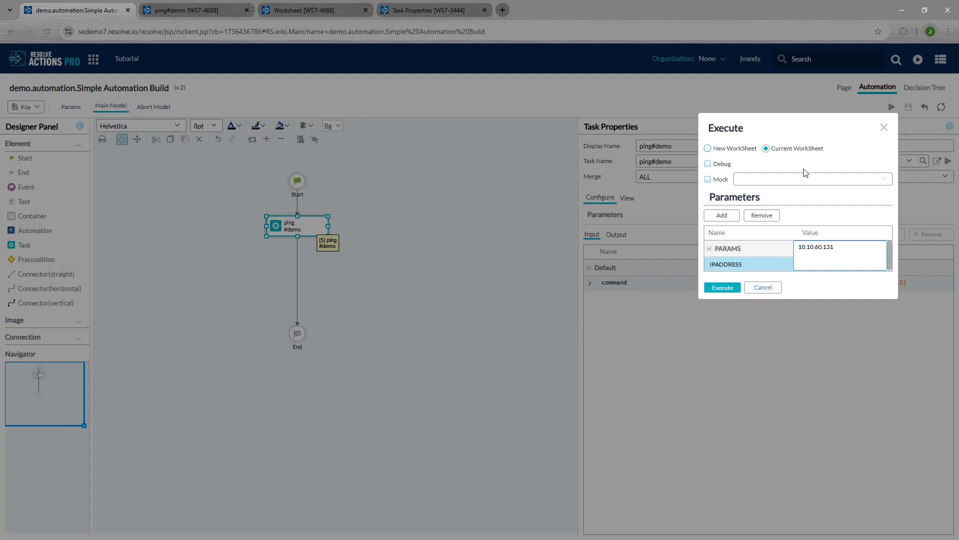
pyautogui.click(791, 161)
pyautogui.click(722, 288)
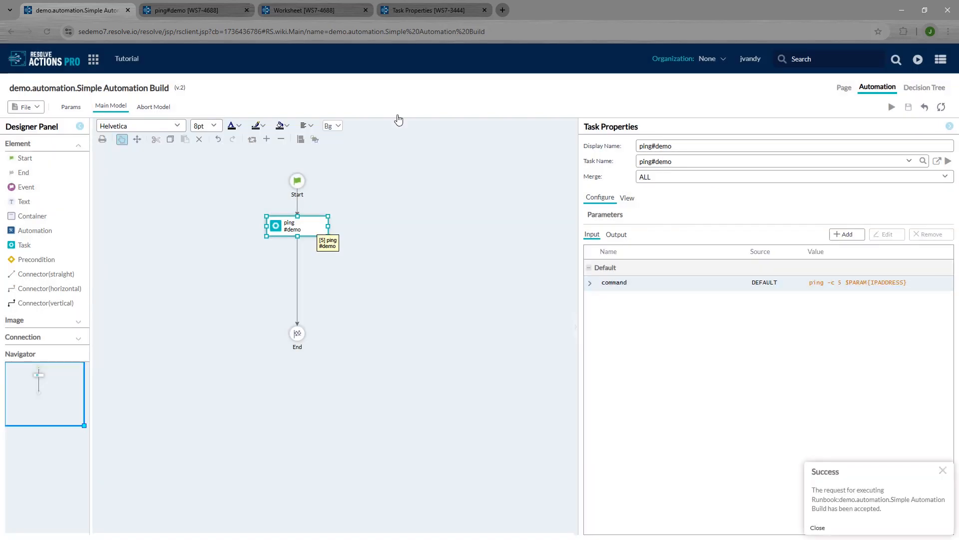
# Step: Refresh the worksheet to show the 10.10.60.131 ping as GOOD with 0% packet loss
pyautogui.click(330, 11)
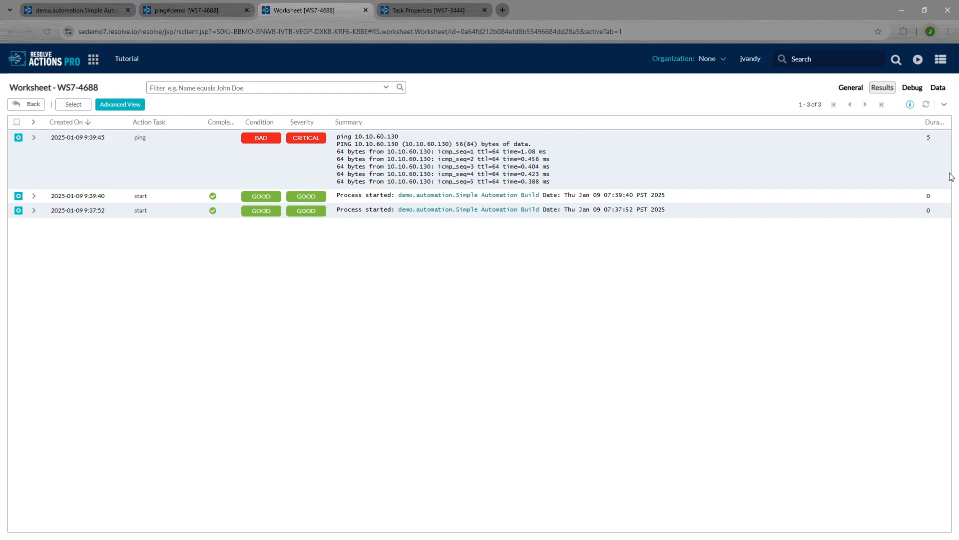
pyautogui.click(926, 105)
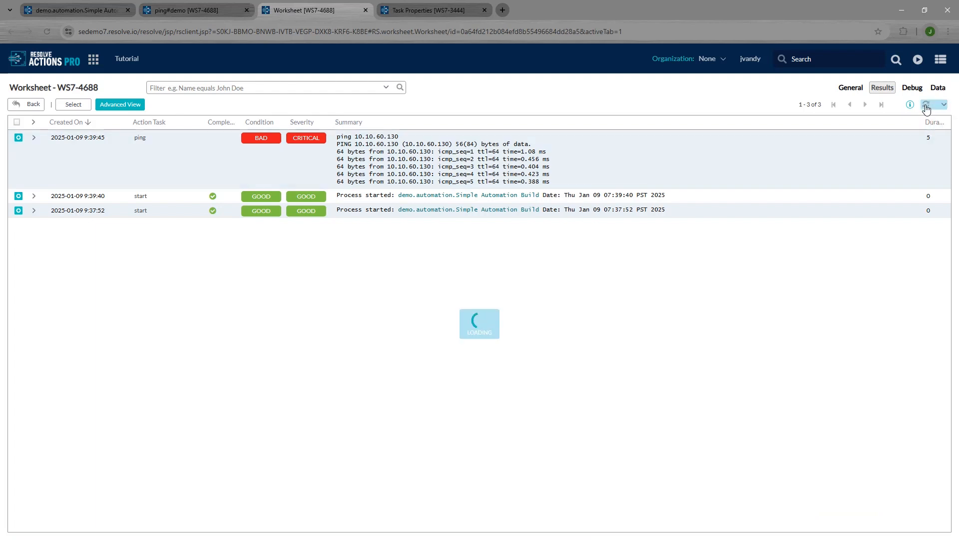
pyautogui.click(926, 107)
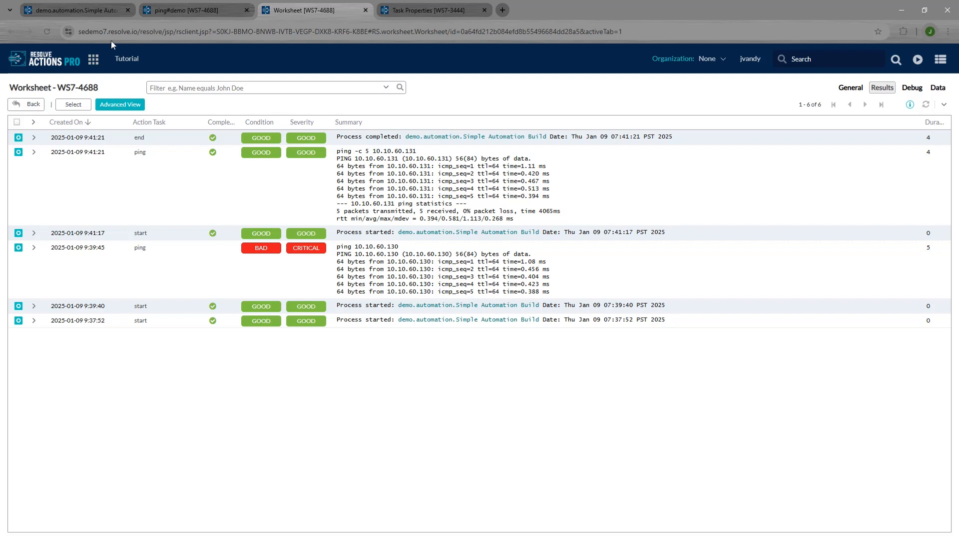
pyautogui.click(91, 12)
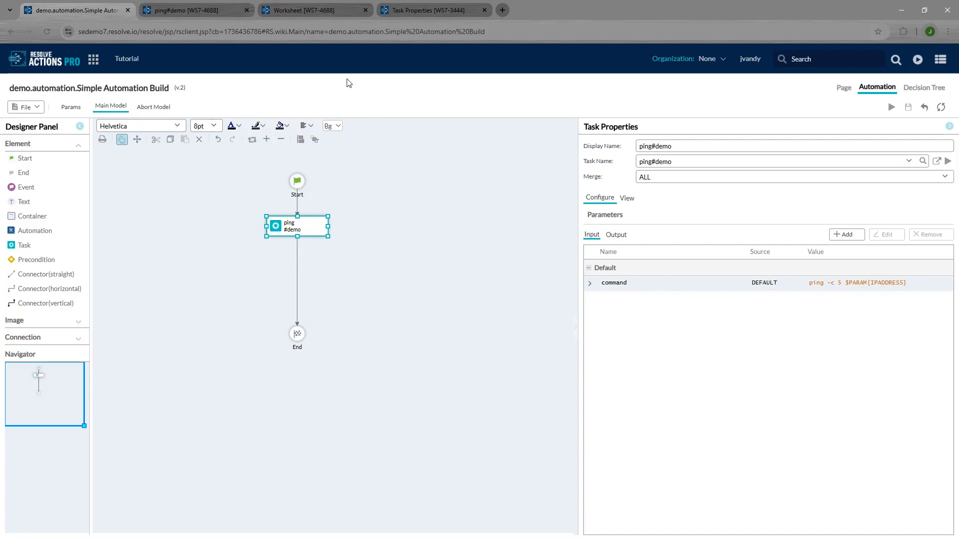
# Step: Open the latest 10.10.60.131 ping task result and copy its entire output
pyautogui.click(329, 13)
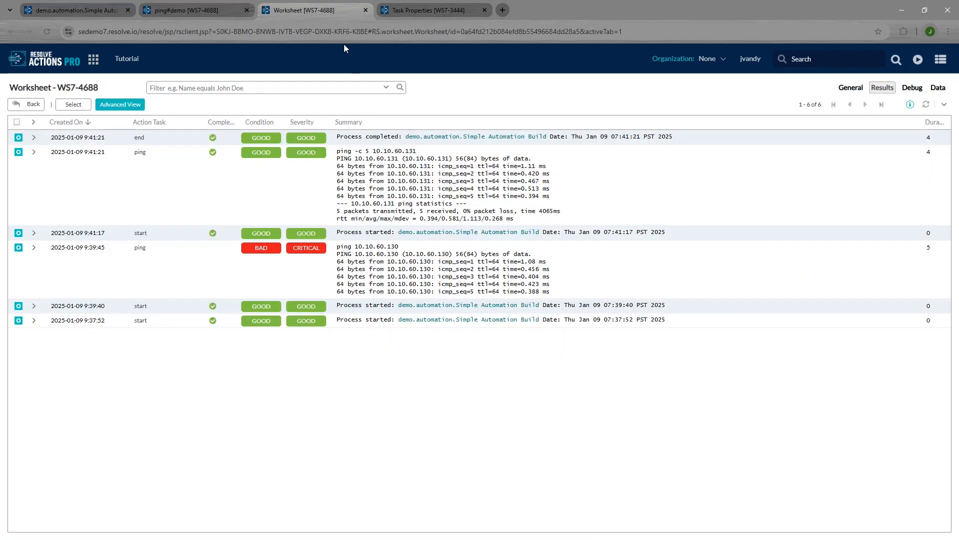
pyautogui.moveTo(517, 219); pyautogui.dragTo(338, 154)
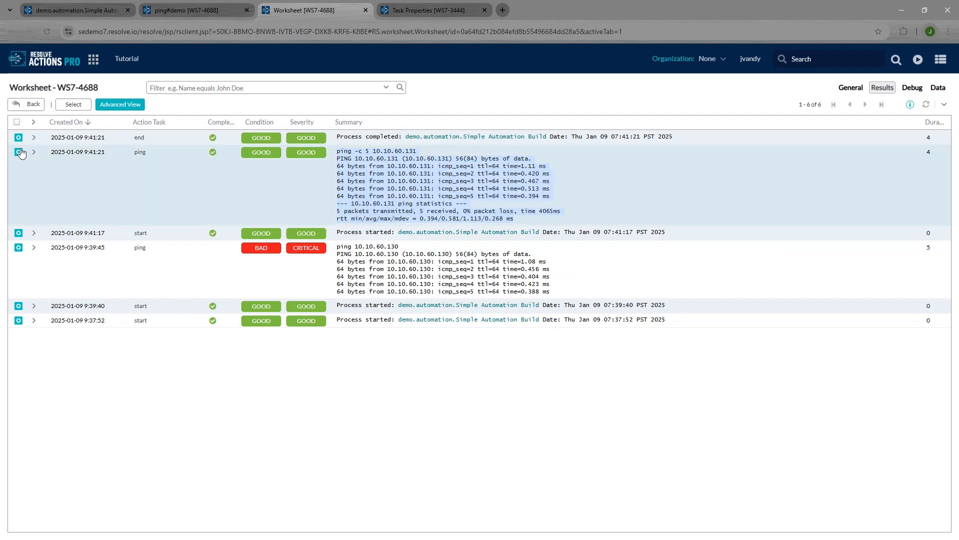
pyautogui.click(18, 152)
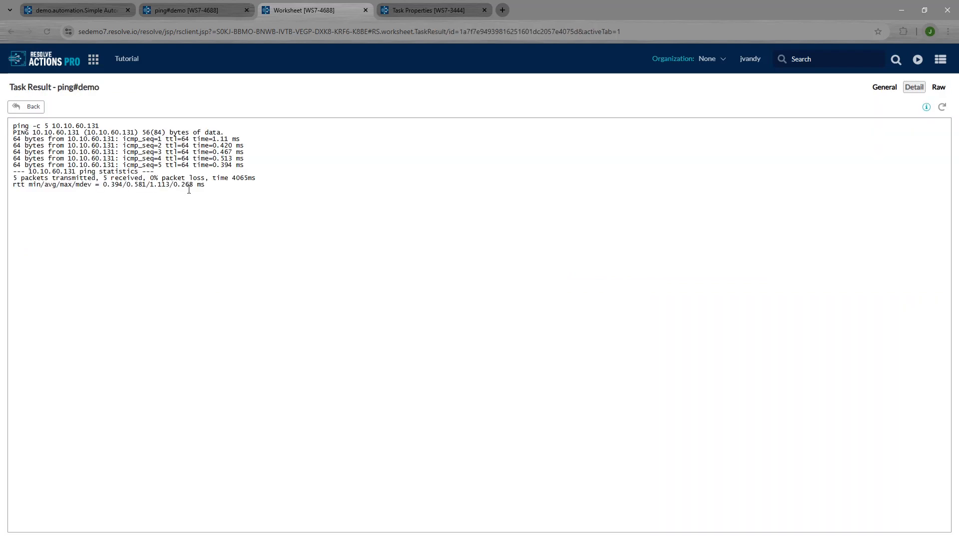
pyautogui.moveTo(207, 185); pyautogui.dragTo(10, 127)
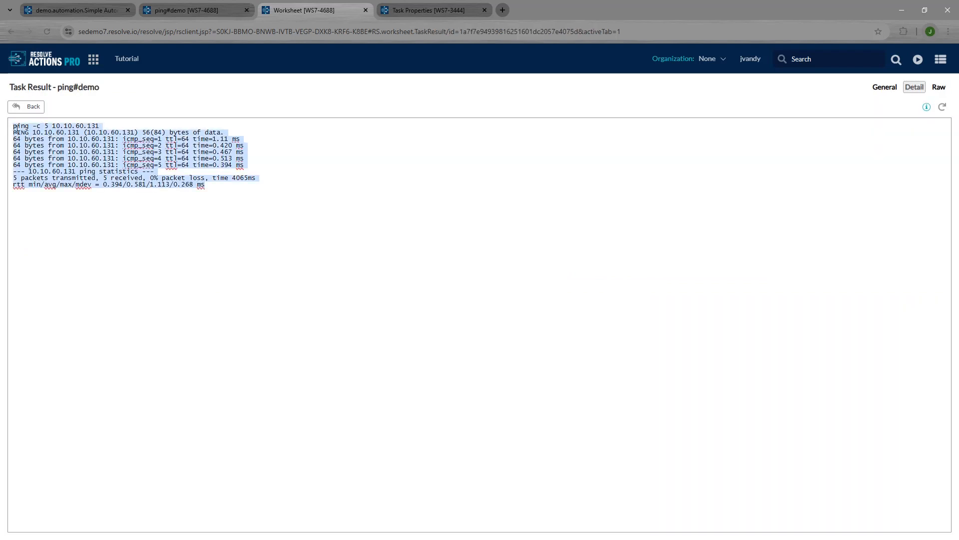
pyautogui.rightClick(16, 128)
pyautogui.click(37, 194)
pyautogui.click(181, 13)
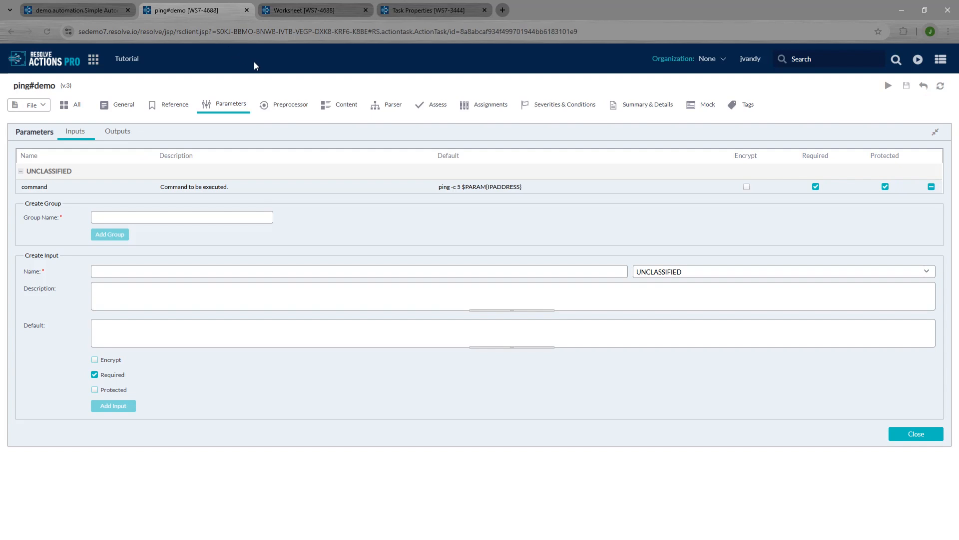
# Step: Paste the copied five-packet 10.10.60.131 ping output into the ping#demo Parser's sample area
pyautogui.click(386, 106)
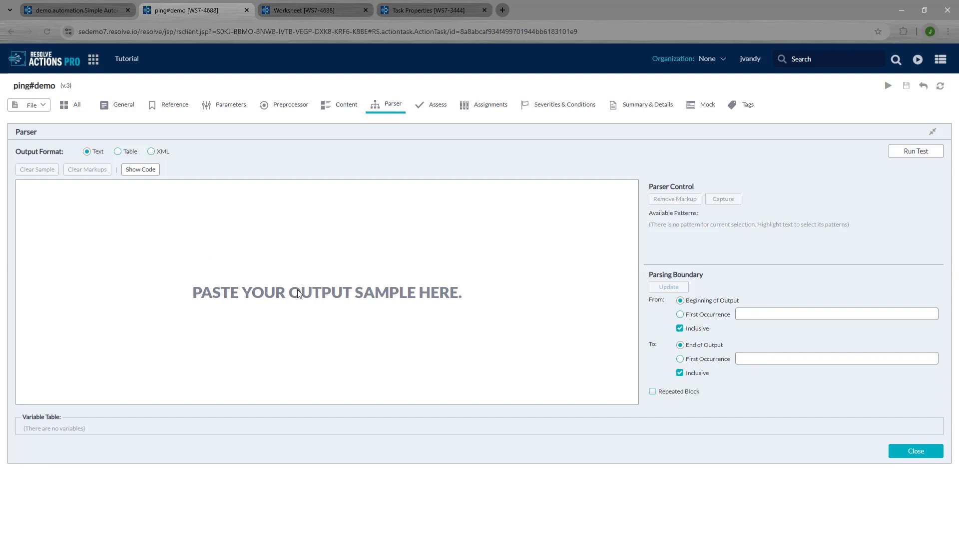
pyautogui.hotkey('ctrl', 'v')
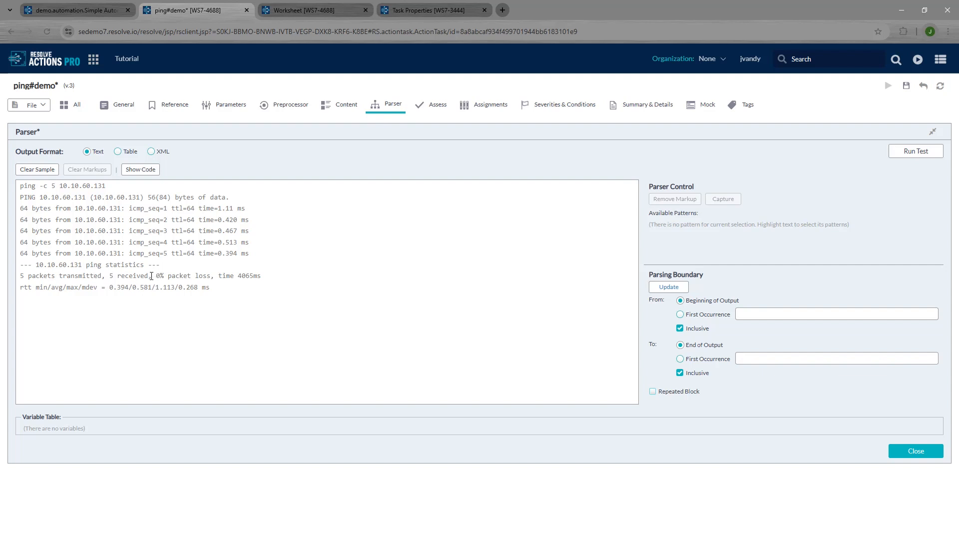
# Step: Mark the start of the statistics line as Any and 'received' as Literal
pyautogui.moveTo(118, 276); pyautogui.dragTo(19, 276)
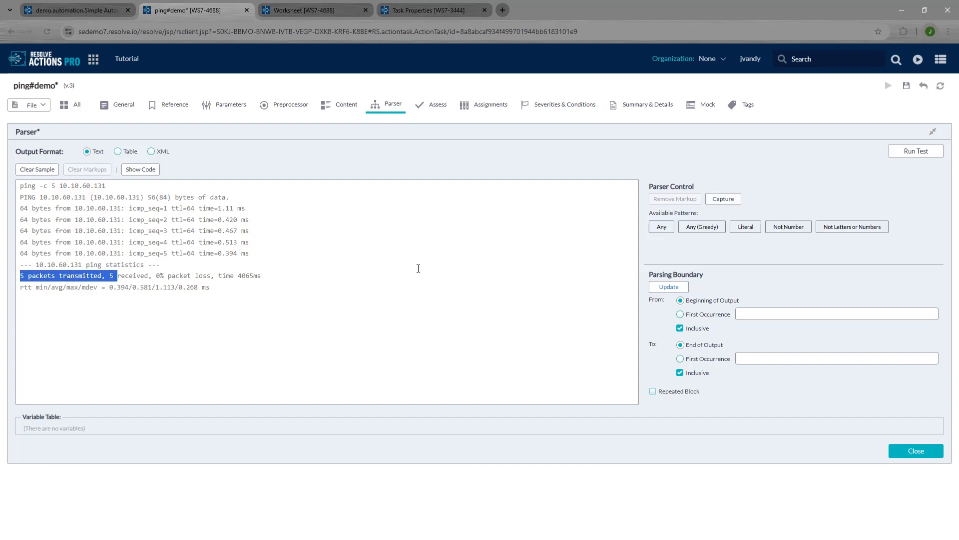
pyautogui.click(661, 227)
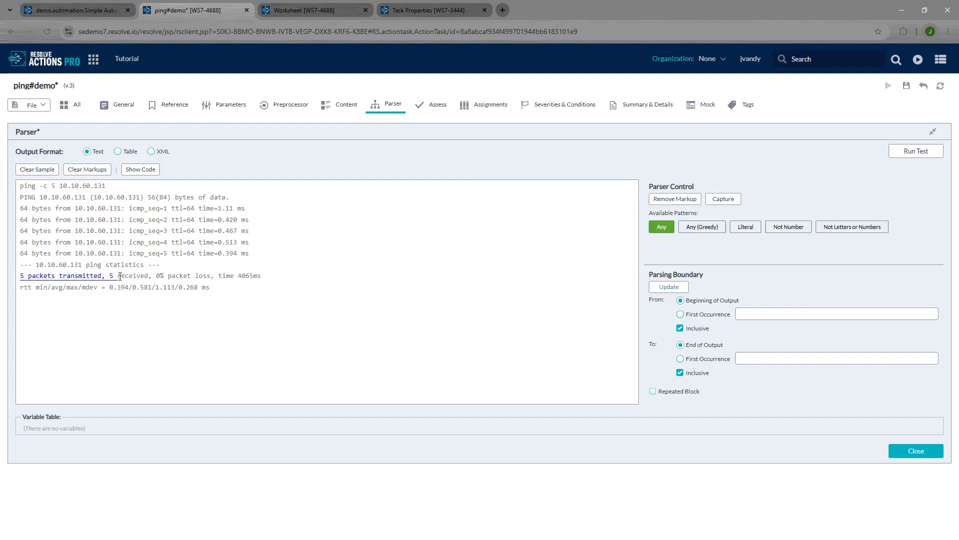
pyautogui.moveTo(120, 276); pyautogui.dragTo(158, 277)
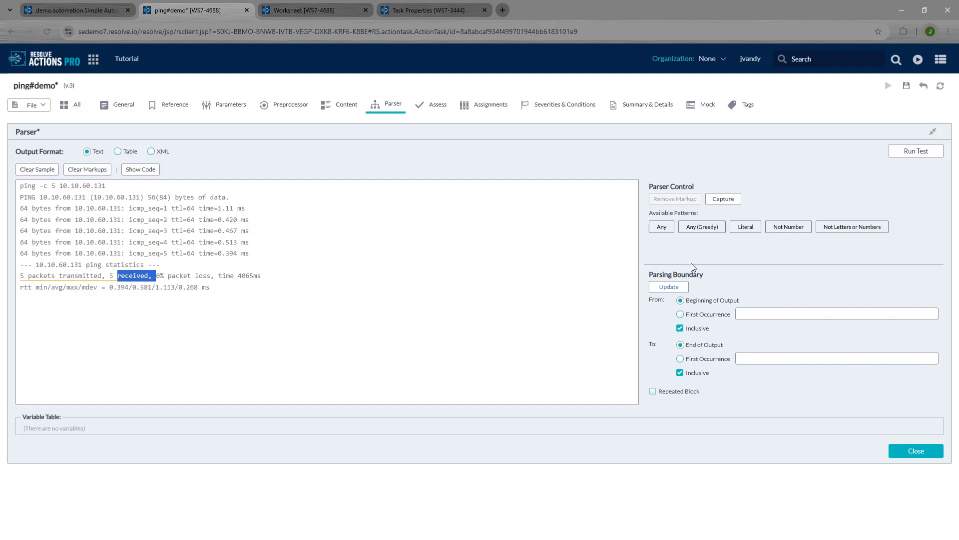
pyautogui.click(750, 230)
pyautogui.click(750, 230)
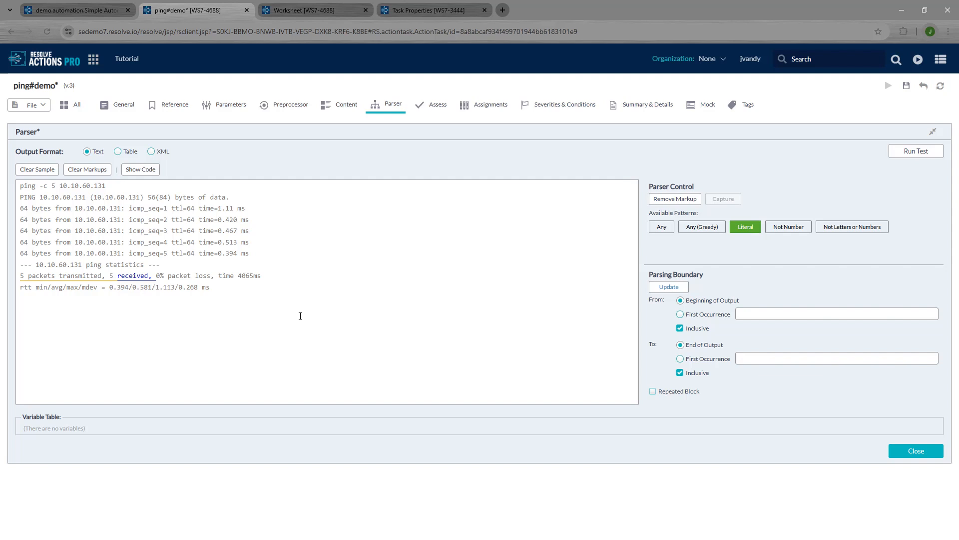
# Step: Capture the packet-loss number 0 as an OUTPUT variable named PACKET_LOSS
pyautogui.doubleClick(158, 277)
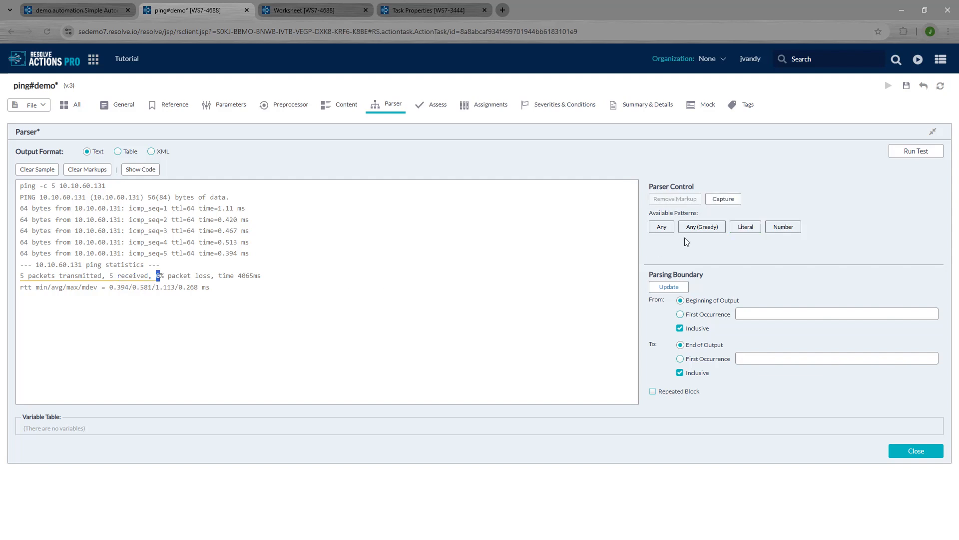
pyautogui.click(720, 204)
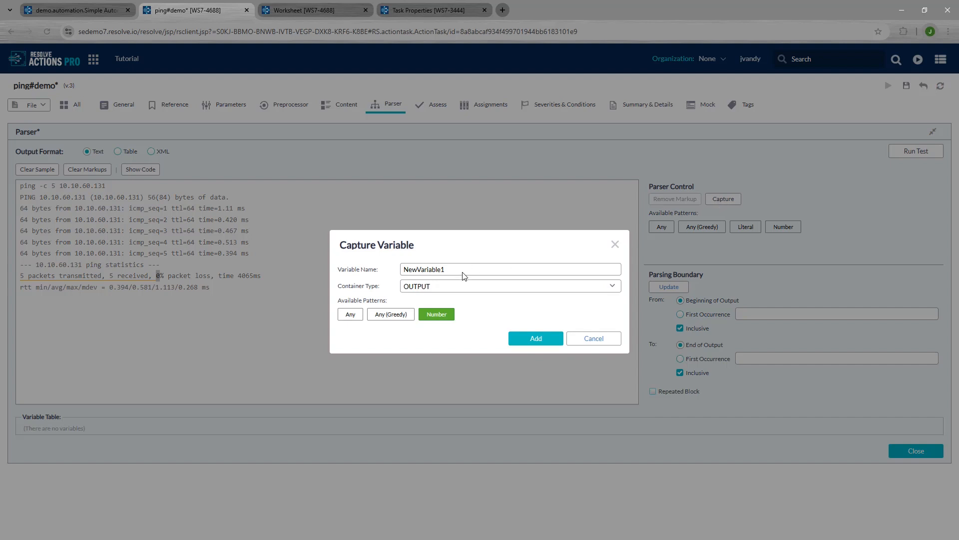
pyautogui.moveTo(463, 270); pyautogui.dragTo(344, 270)
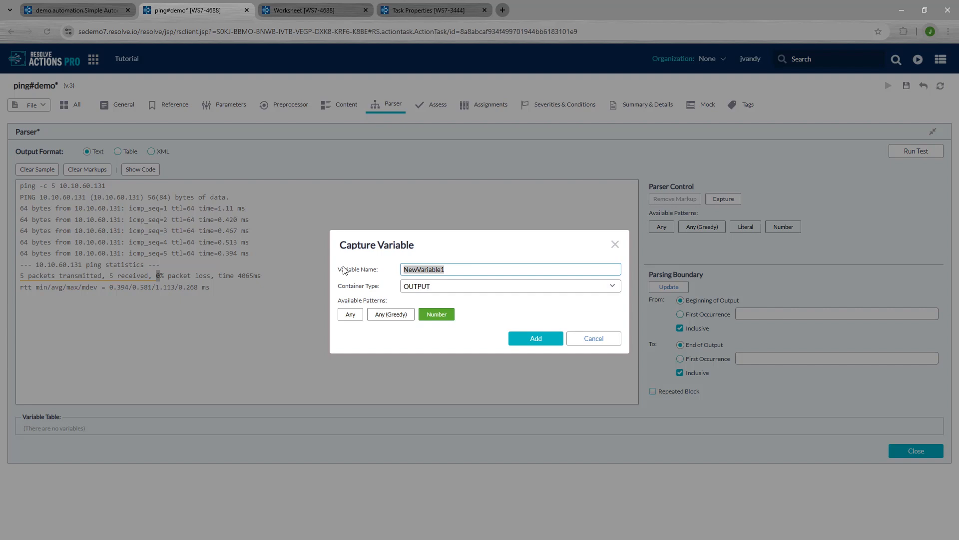
pyautogui.write('PACKET_LOSS')
pyautogui.click(434, 290)
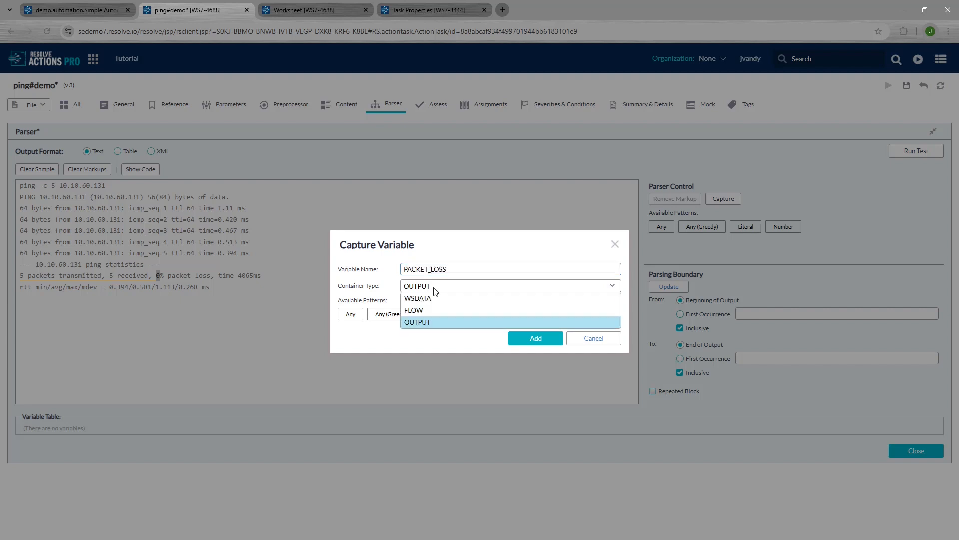
pyautogui.click(430, 322)
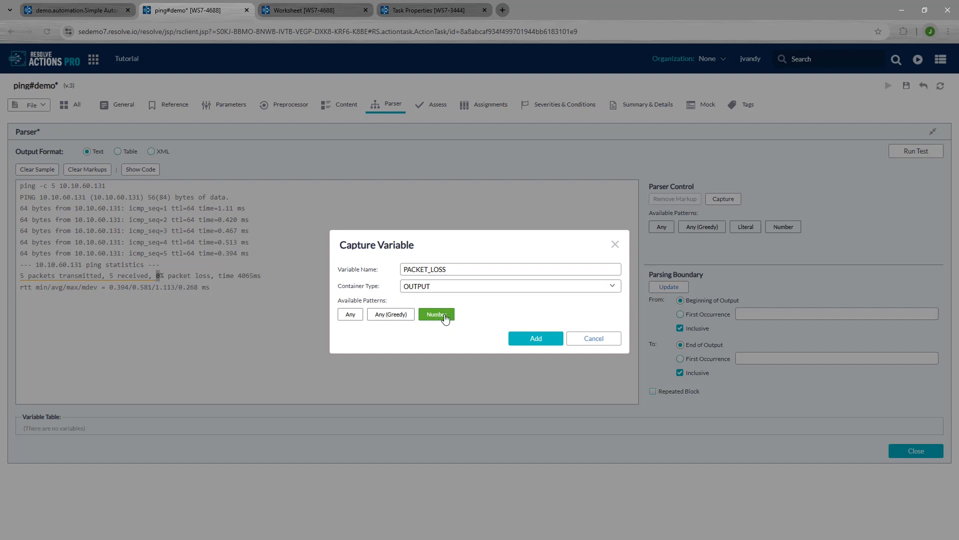
pyautogui.click(529, 345)
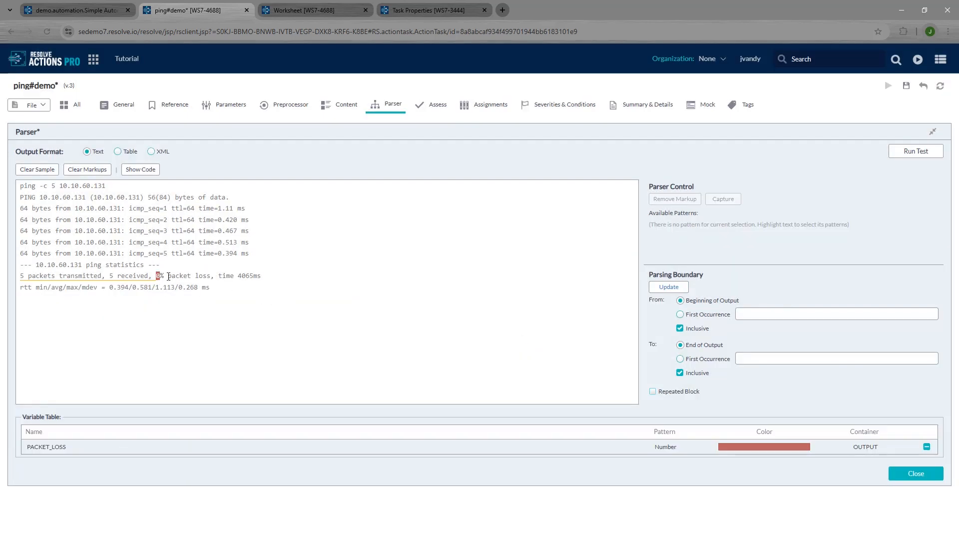
# Step: Mark the '% packet loss' text after the number as Literal
pyautogui.moveTo(168, 276); pyautogui.dragTo(211, 276)
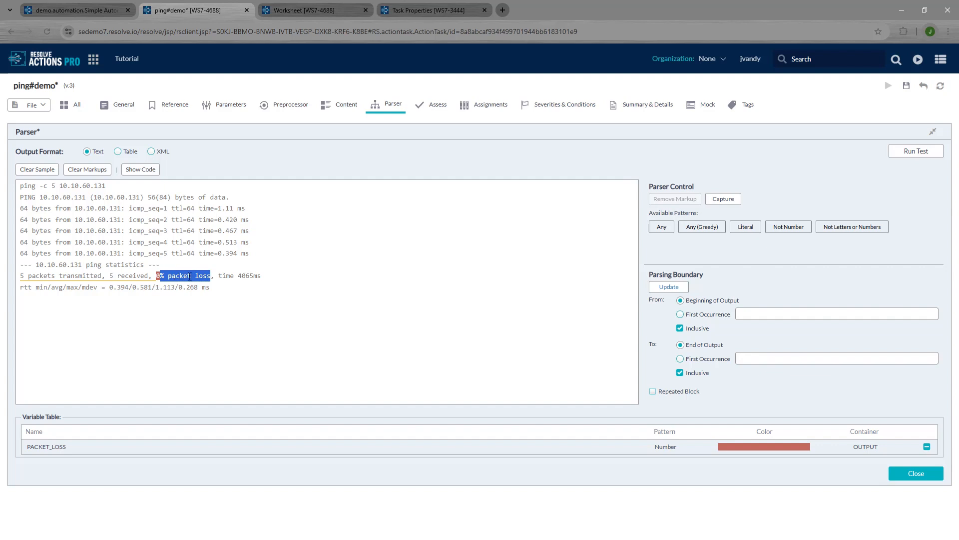
pyautogui.click(745, 227)
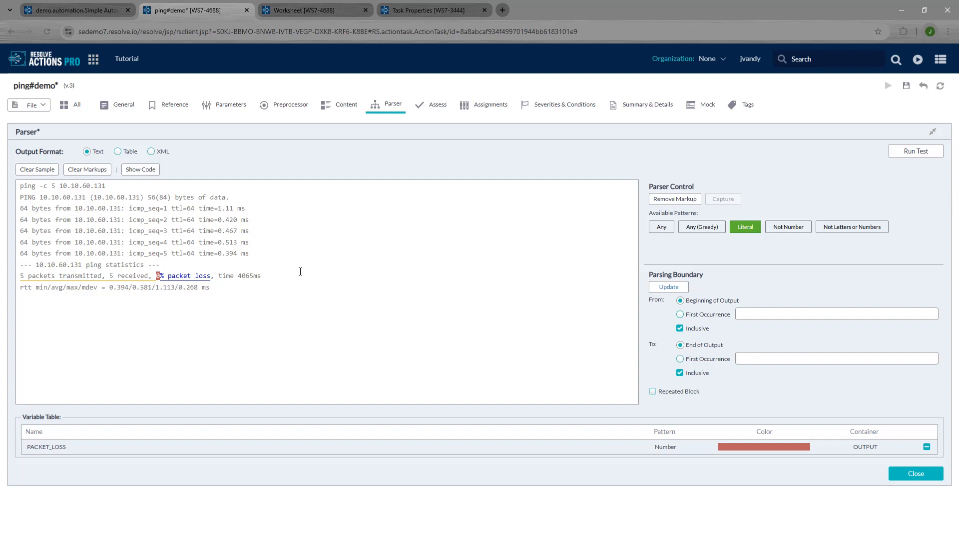
pyautogui.click(910, 155)
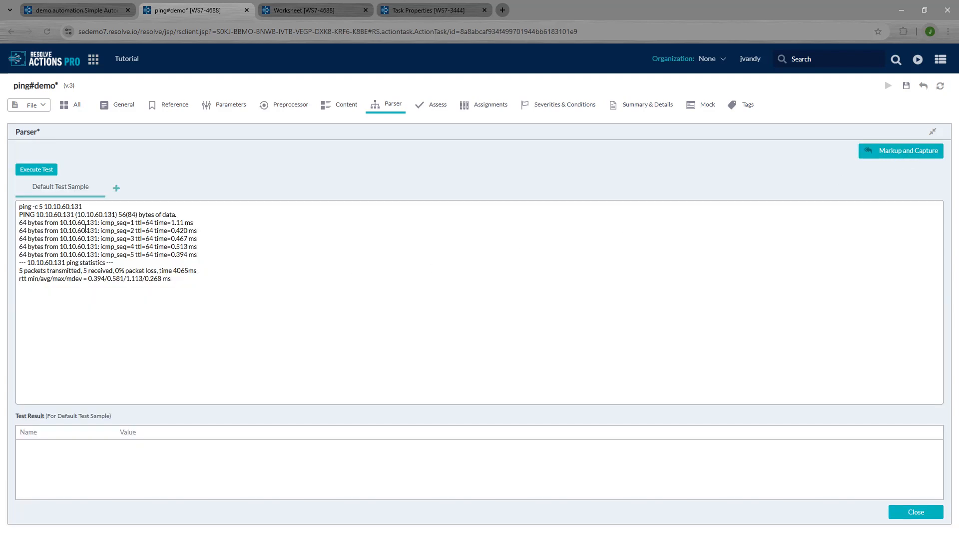
# Step: Run the parser test, change the sample's 0 to 75, and confirm PACKET_LOSS reads 75
pyautogui.click(42, 171)
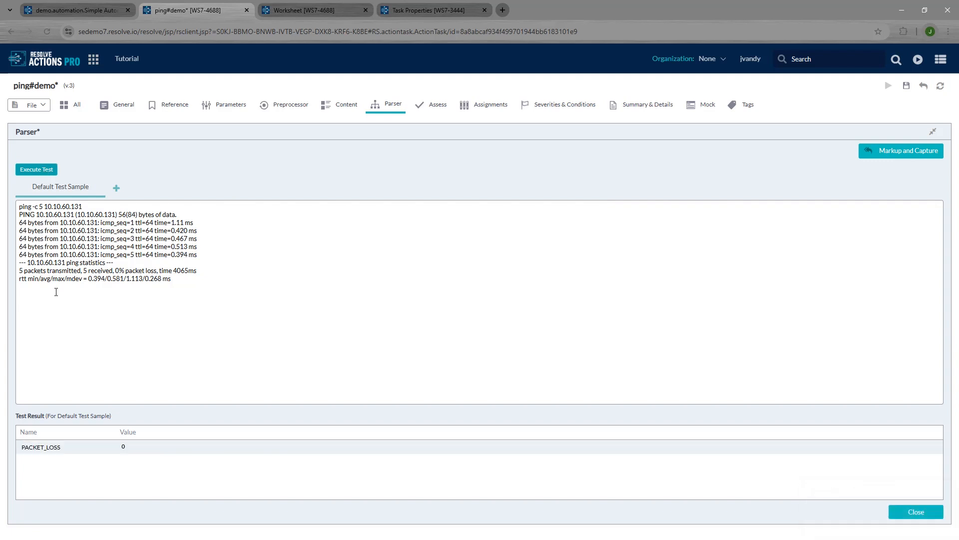
pyautogui.click(56, 450)
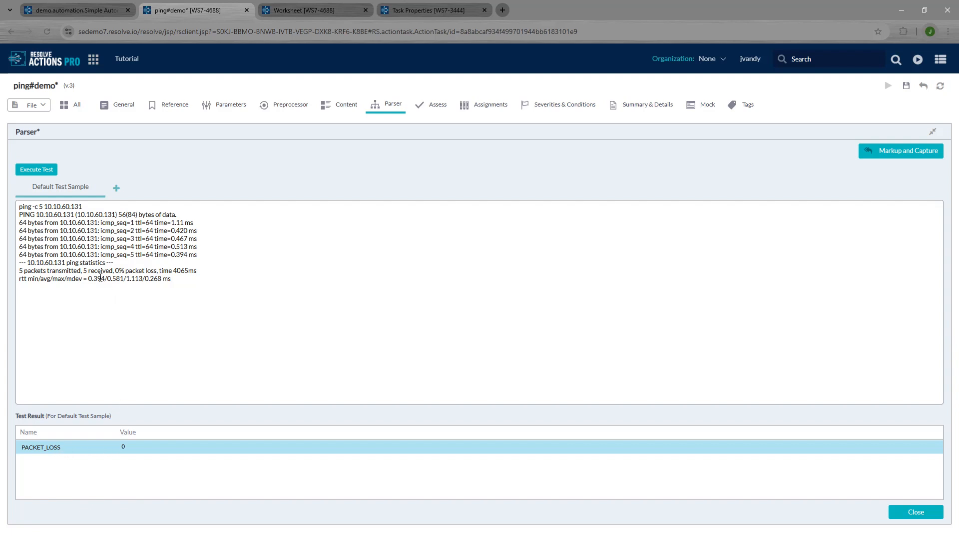
pyautogui.doubleClick(117, 271)
pyautogui.write('75')
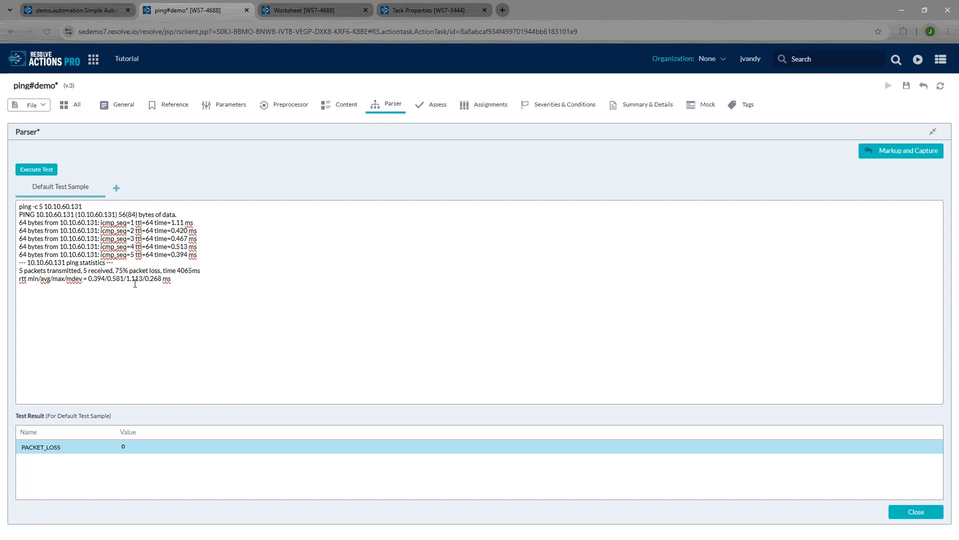
pyautogui.click(44, 171)
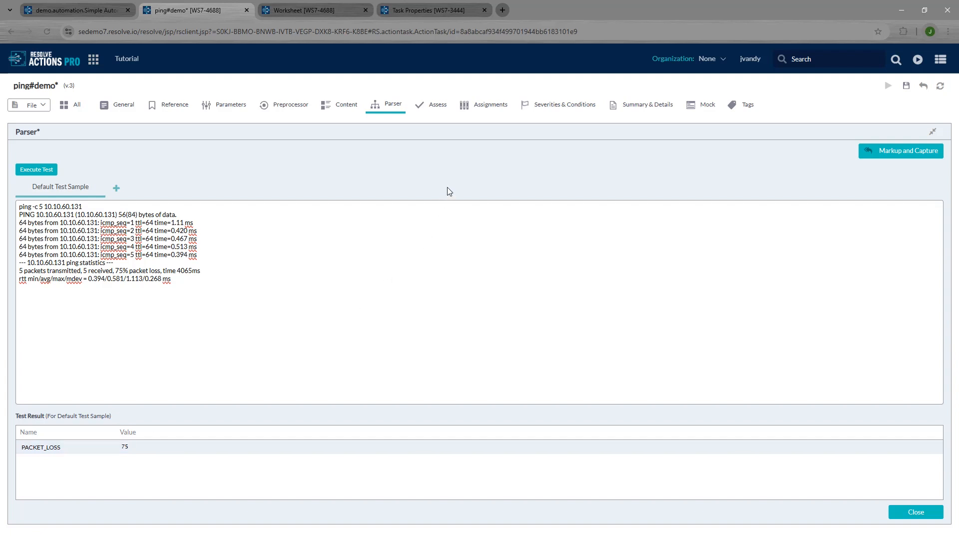
pyautogui.click(70, 447)
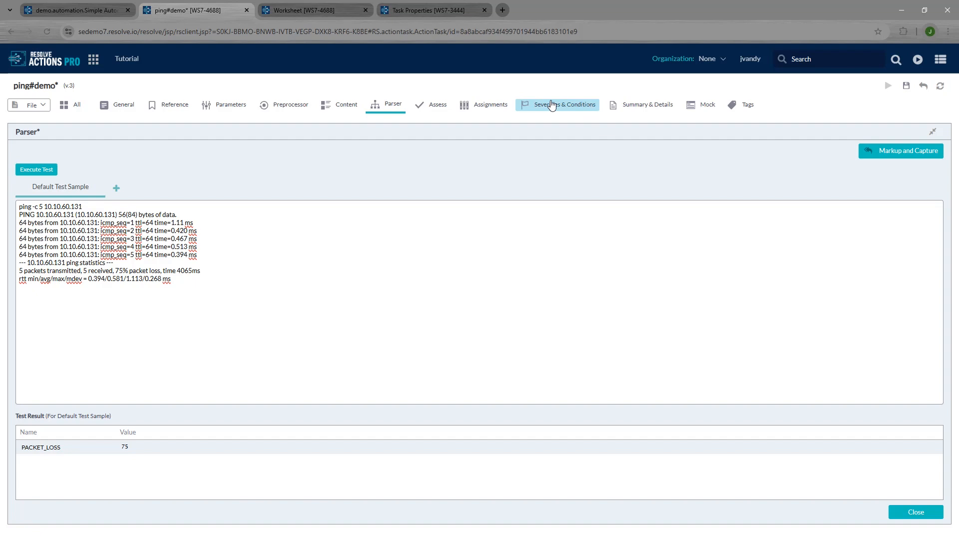
# Step: Go back to the worksheet's results list to review the runs, then return to ping#demo
pyautogui.click(324, 10)
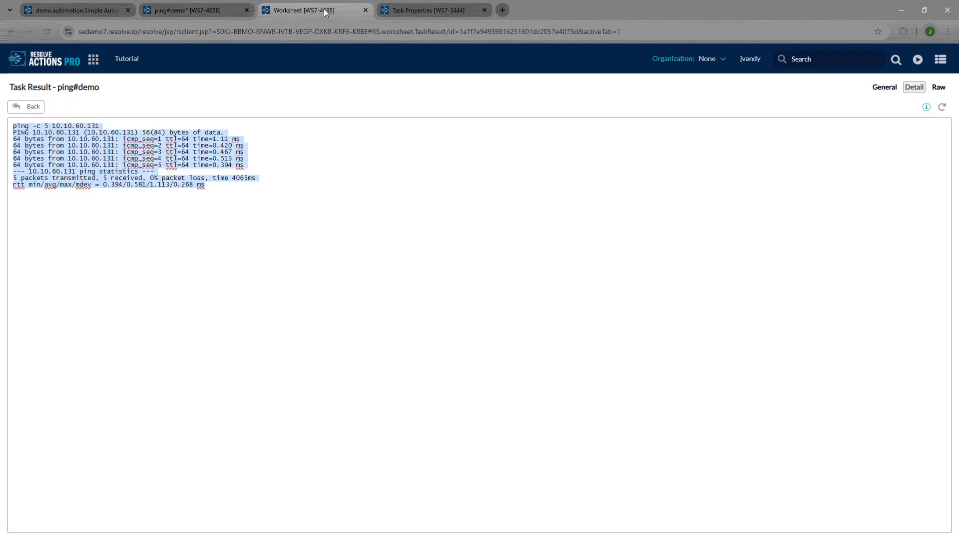
pyautogui.click(29, 107)
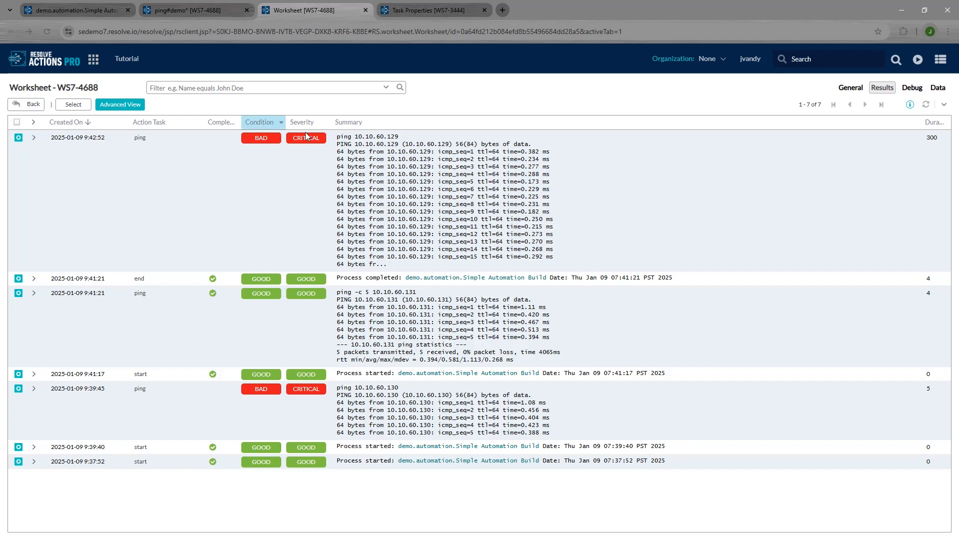
pyautogui.click(193, 4)
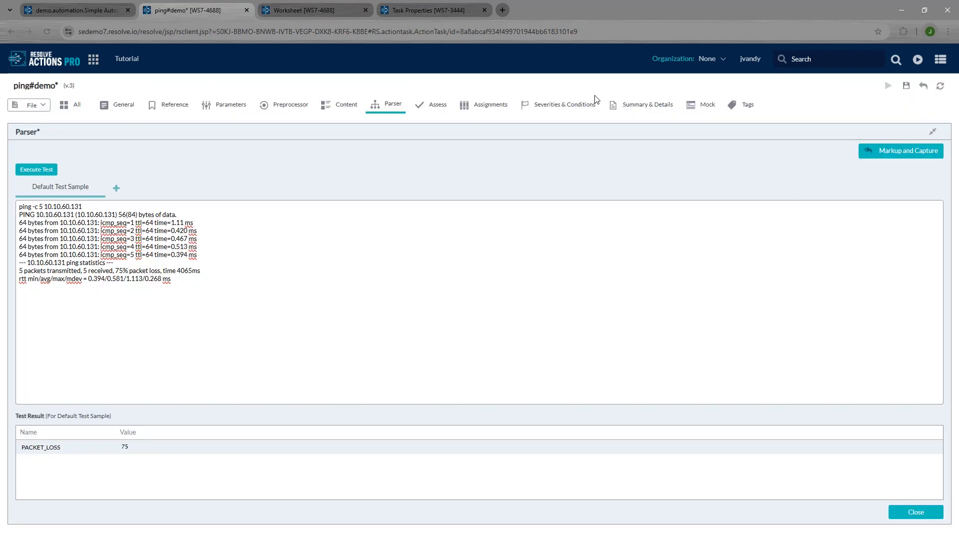
# Step: Add the Critical severity condition ANY OUTPUT.PACKET_LOSS > 90 (CONSTANT operand)
pyautogui.click(580, 103)
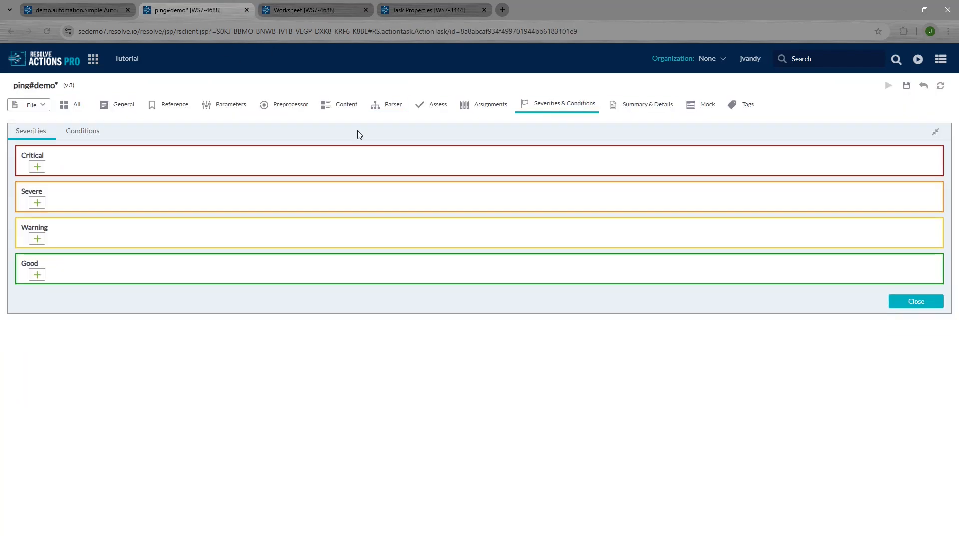
pyautogui.click(38, 168)
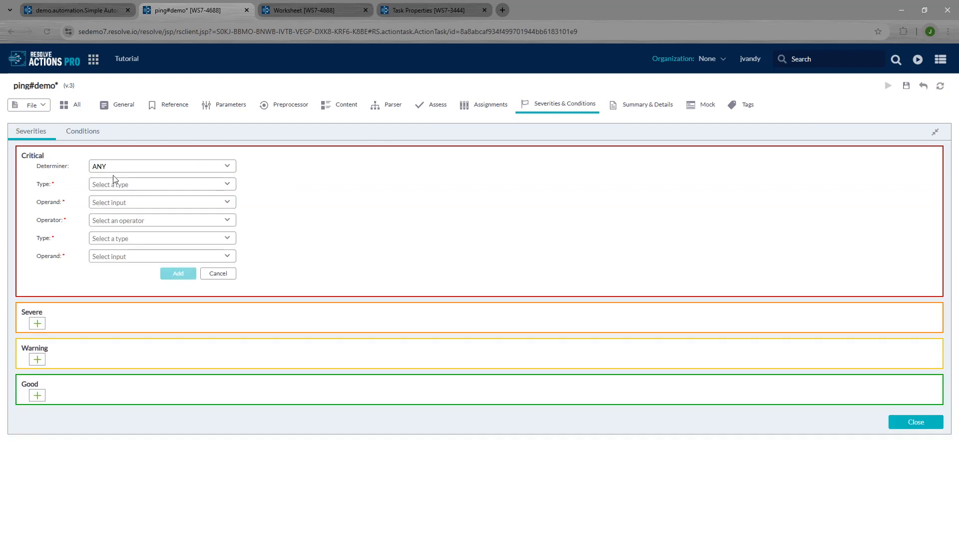
pyautogui.click(123, 166)
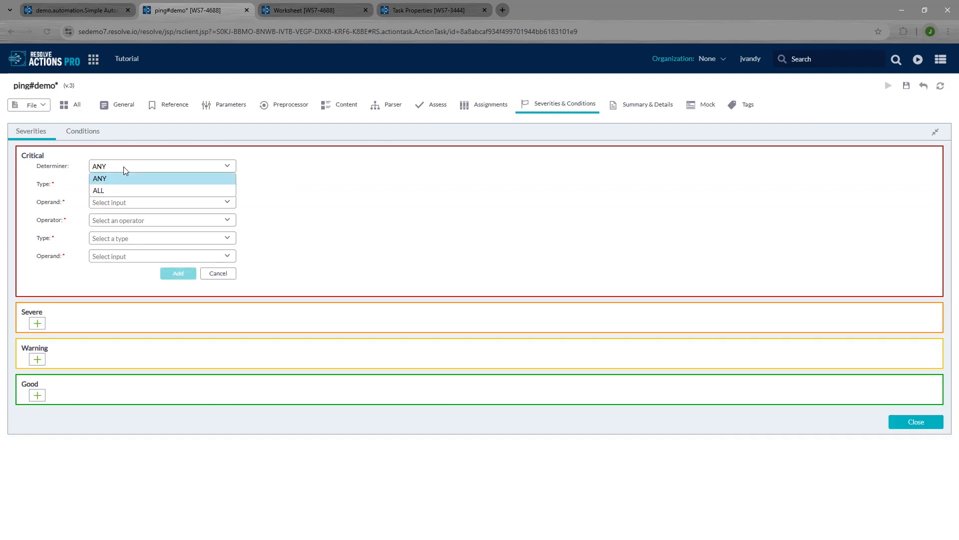
pyautogui.click(119, 178)
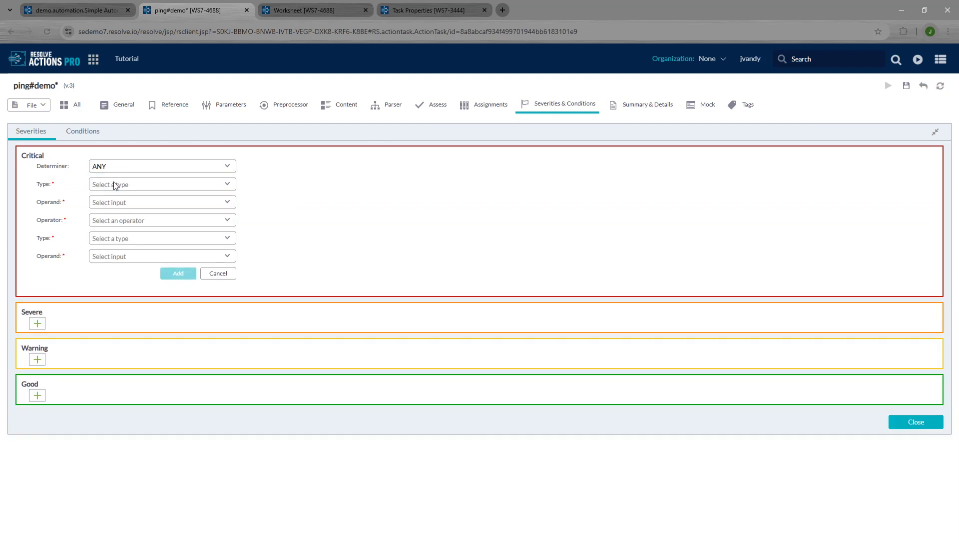
pyautogui.click(114, 186)
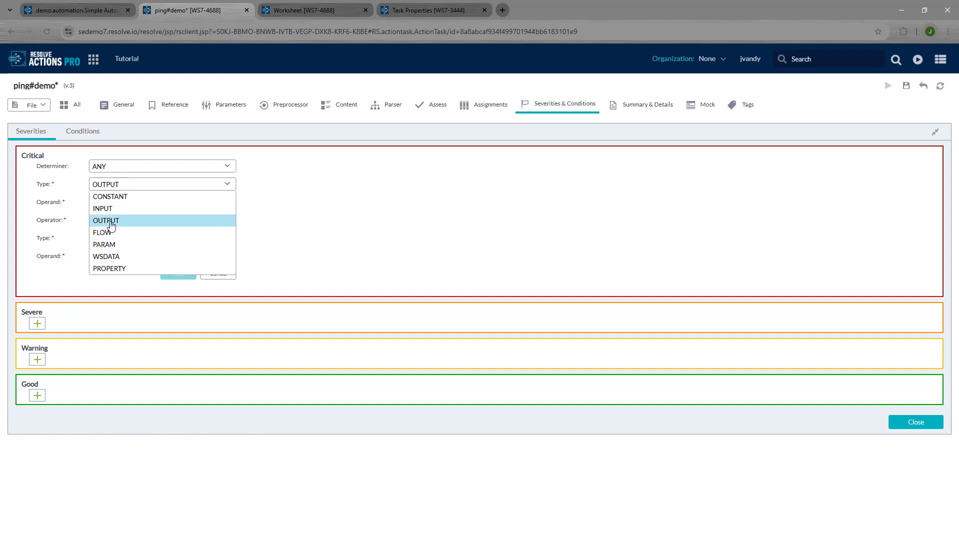
pyautogui.click(111, 223)
pyautogui.click(112, 202)
pyautogui.click(113, 215)
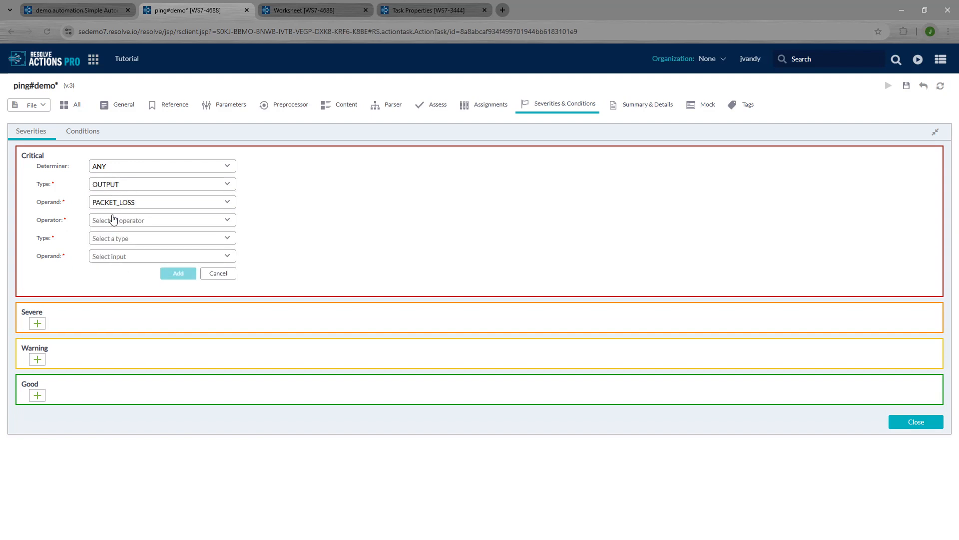
pyautogui.click(113, 219)
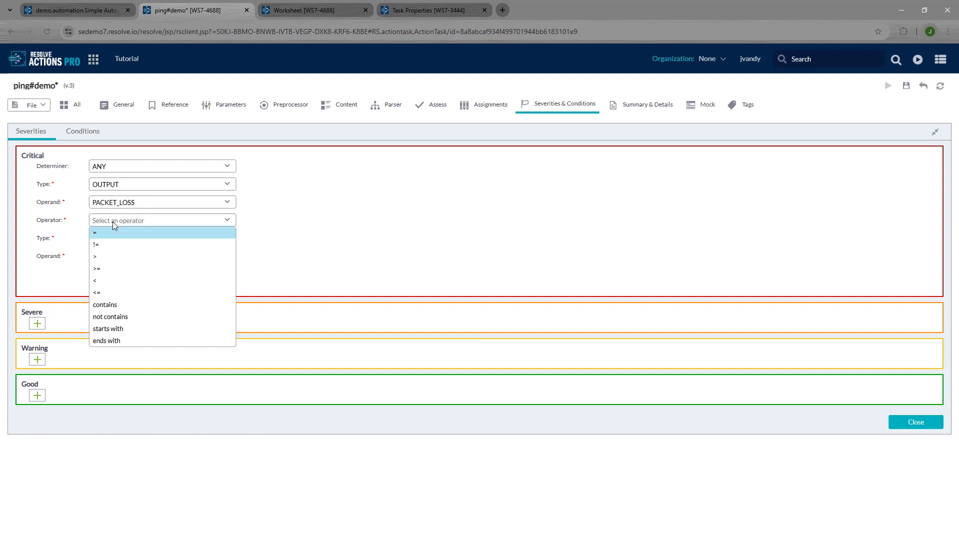
pyautogui.click(96, 257)
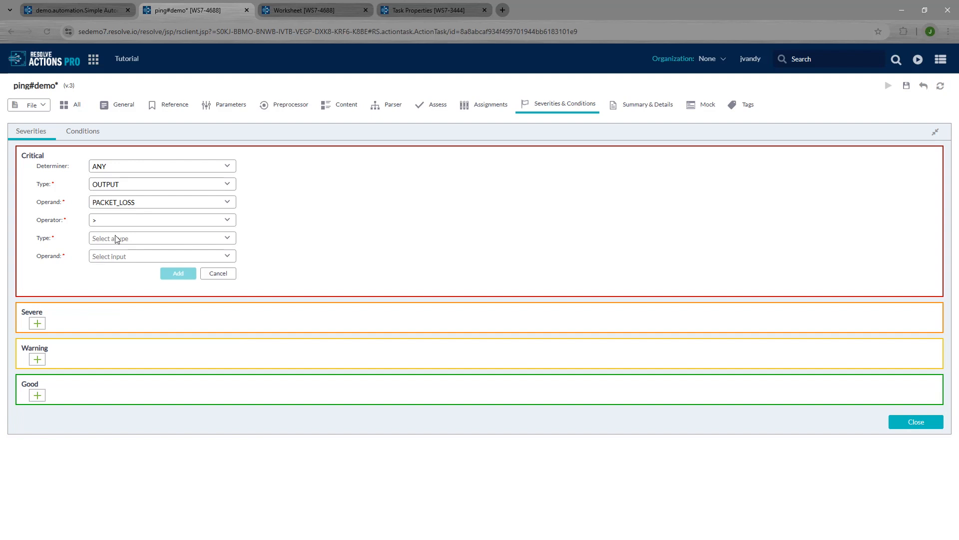
pyautogui.click(115, 238)
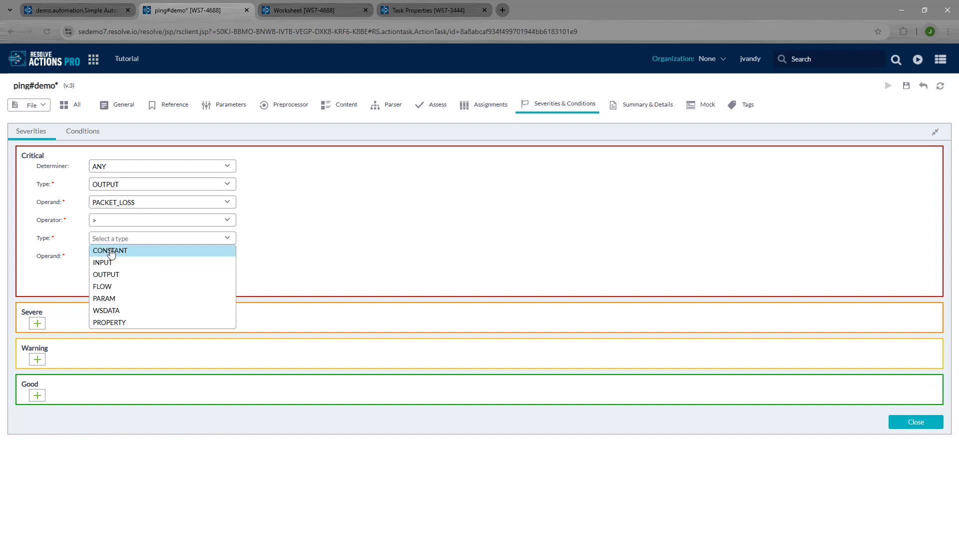
pyautogui.click(111, 251)
pyautogui.write('90')
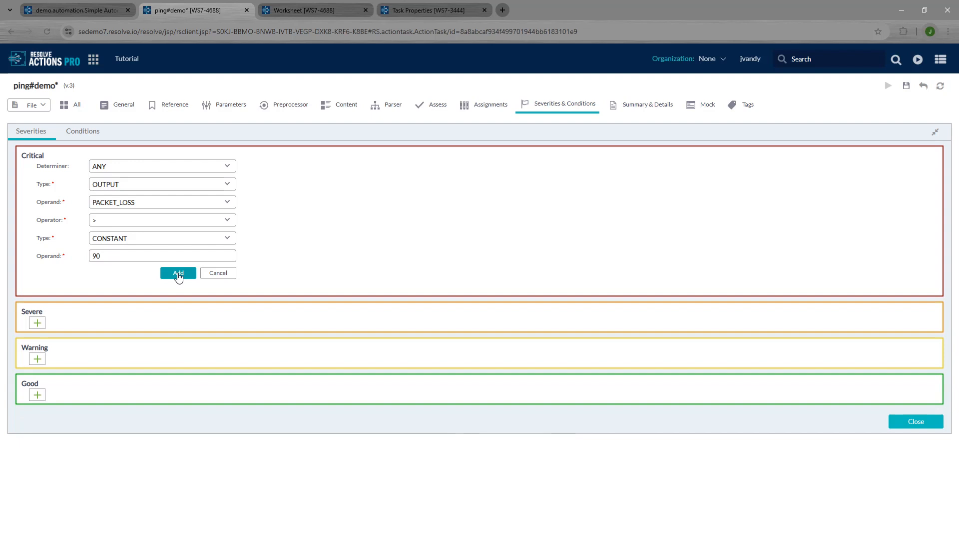
pyautogui.click(178, 273)
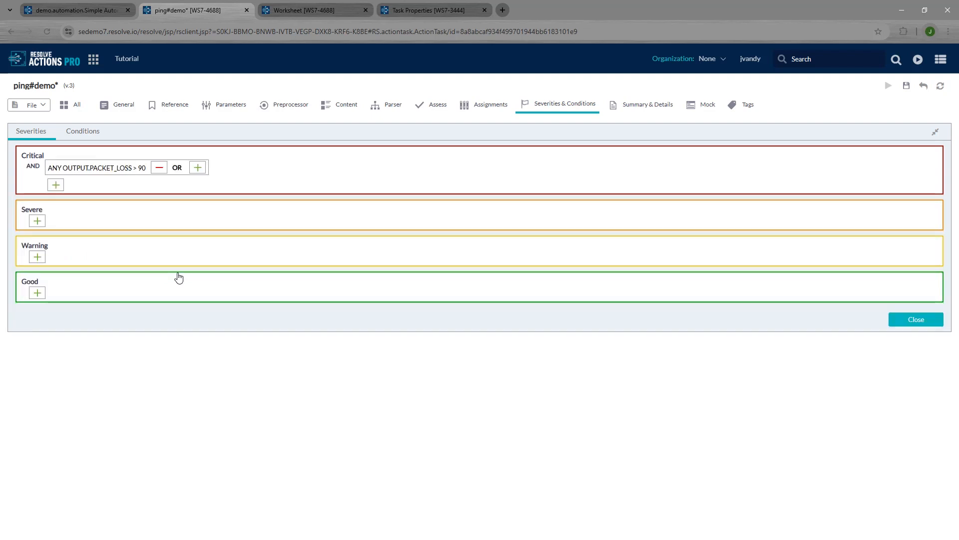
# Step: Add the Warning severity condition ANY OUTPUT.PACKET_LOSS > 10 with a CONSTANT threshold
pyautogui.click(37, 258)
pyautogui.click(141, 274)
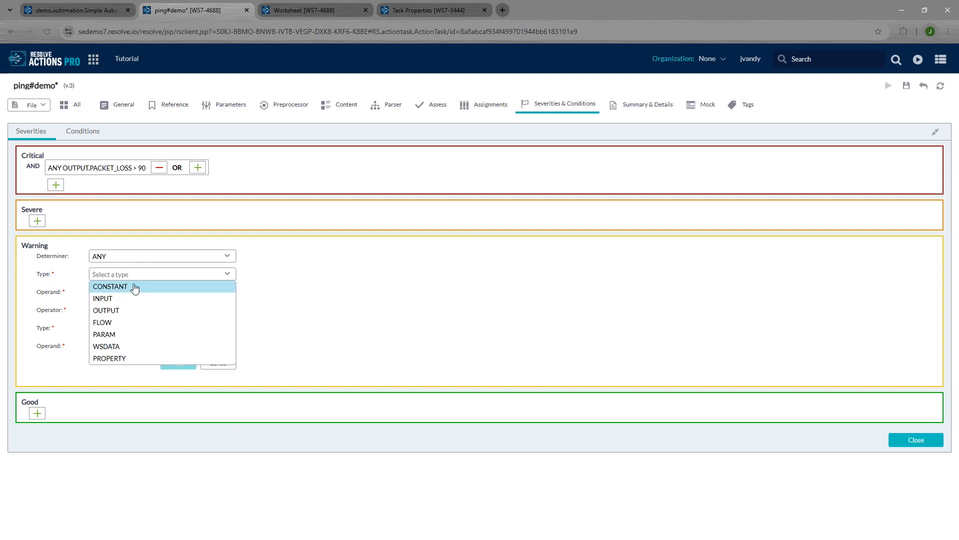
pyautogui.click(129, 310)
pyautogui.click(125, 310)
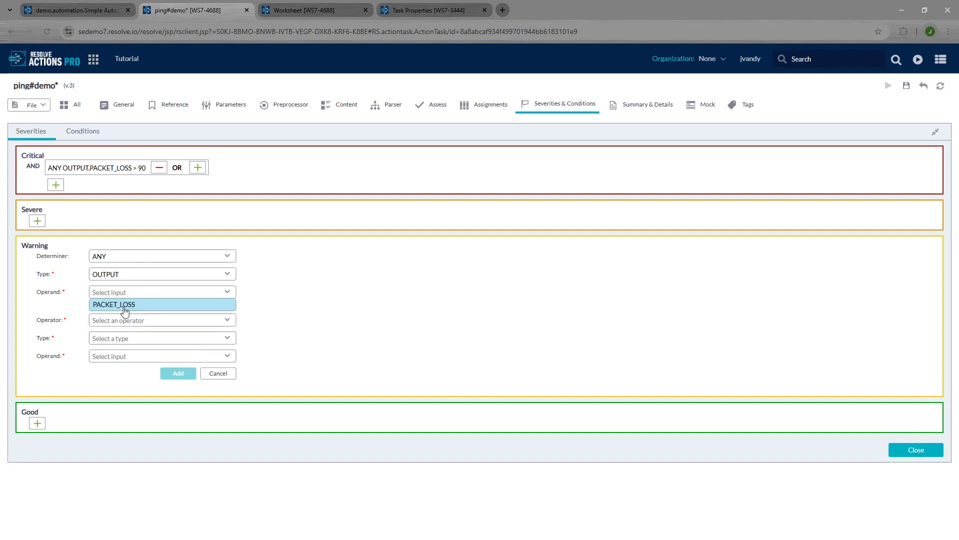
pyautogui.click(122, 305)
pyautogui.click(122, 315)
pyautogui.click(115, 346)
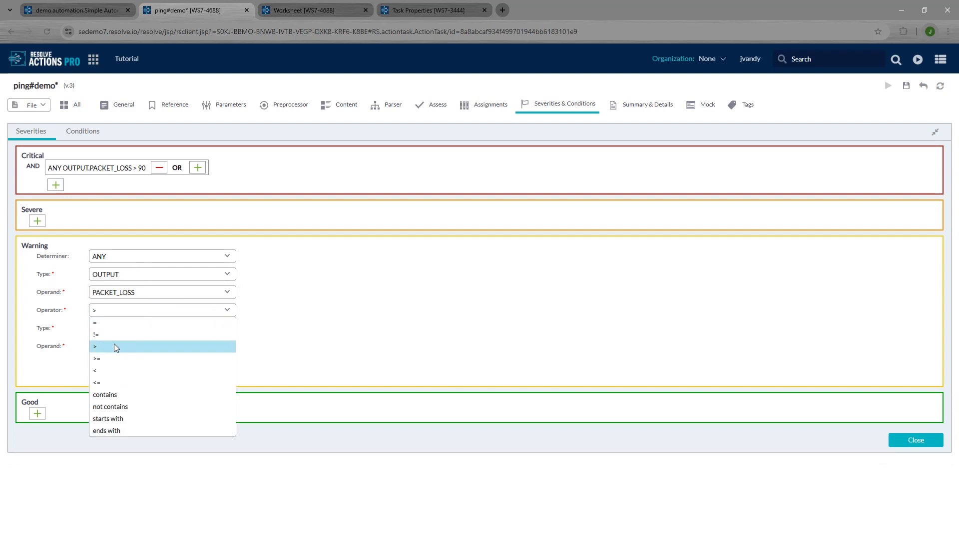
pyautogui.click(121, 328)
pyautogui.click(120, 340)
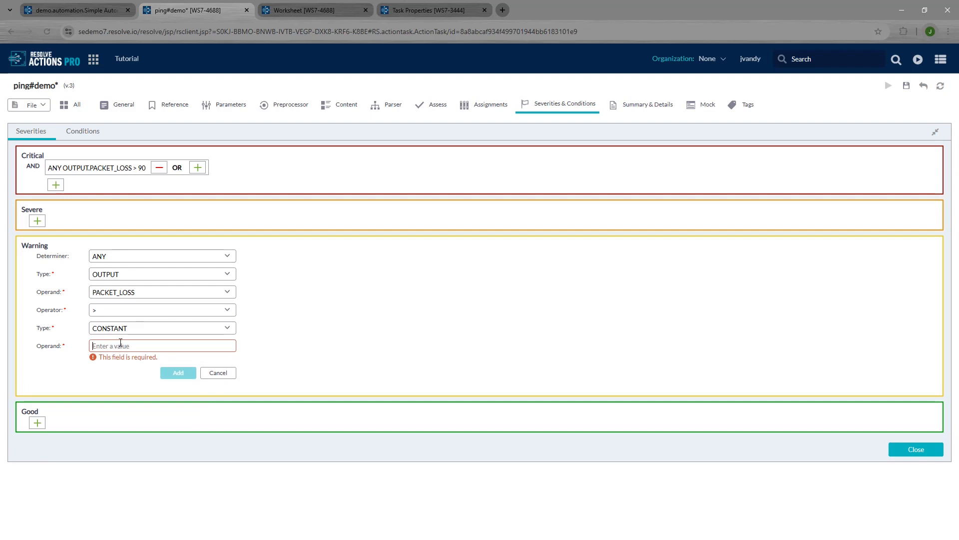
pyautogui.write('30')
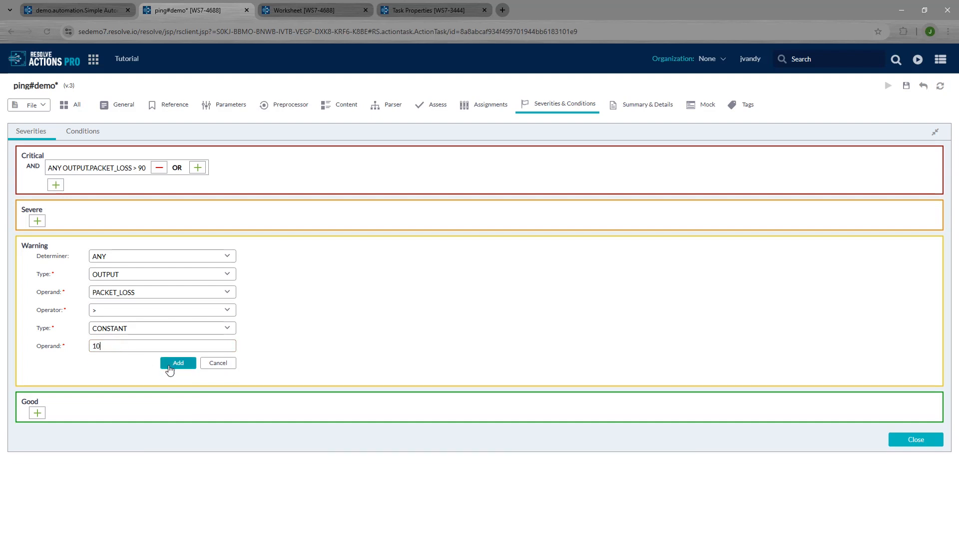
pyautogui.click(172, 370)
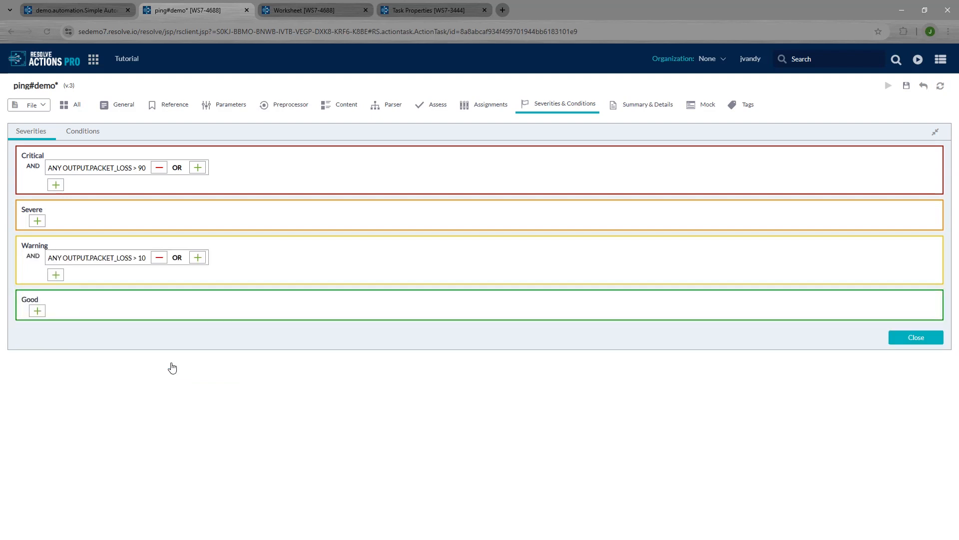
# Step: Save the ping#demo task as version 4
pyautogui.click(193, 419)
pyautogui.click(30, 105)
pyautogui.click(30, 119)
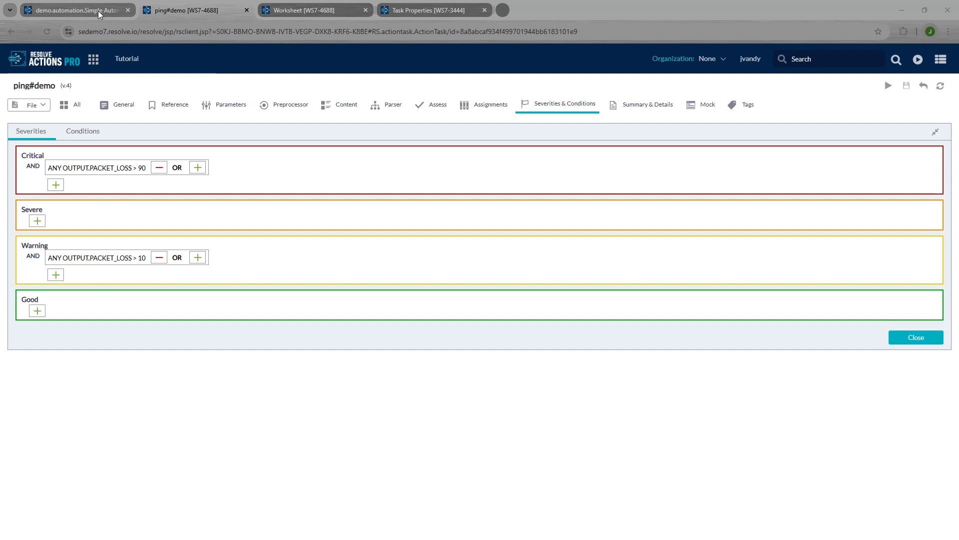
# Step: Set ping#demo's PACKET_LOSS output destination to a FLOW variable named PACKET_LOSS
pyautogui.moveTo(98, 10)
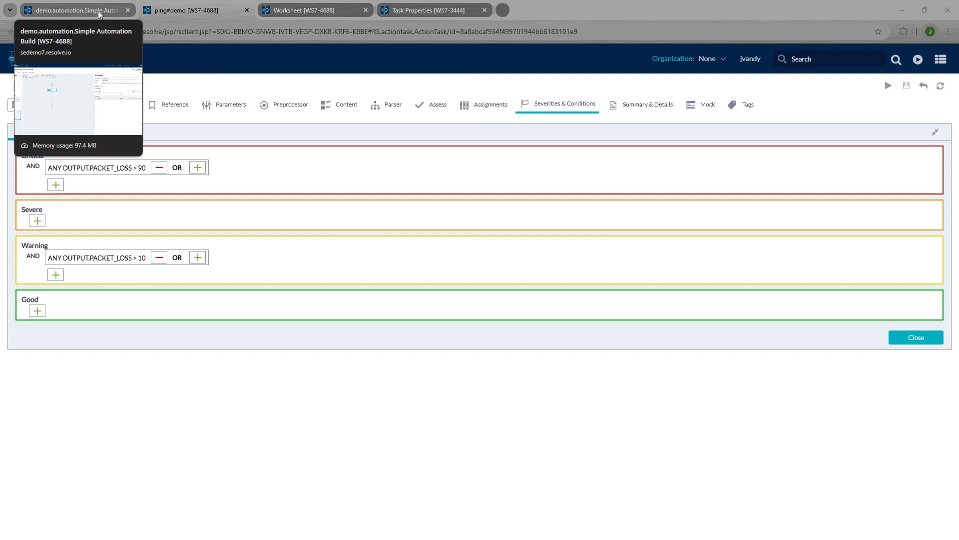
pyautogui.click(98, 10)
pyautogui.click(317, 227)
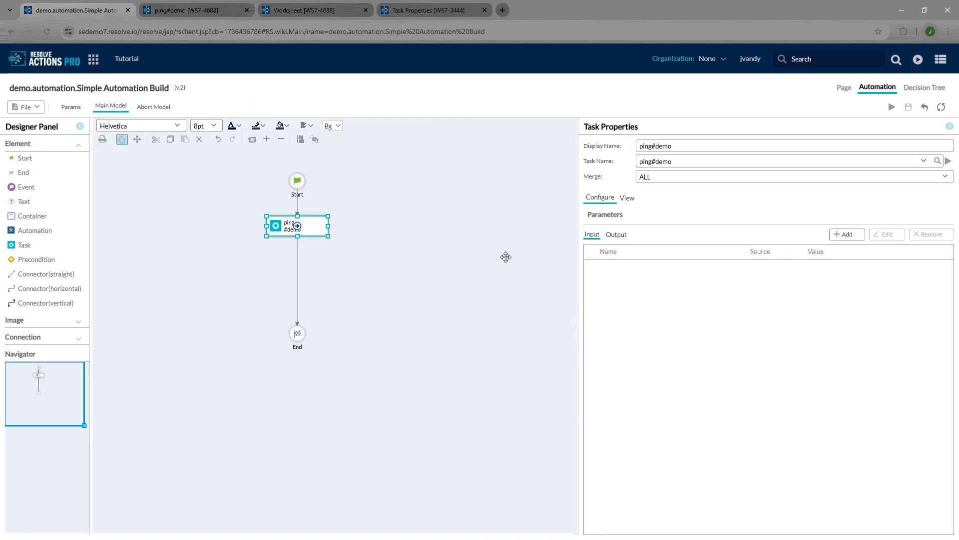
pyautogui.click(618, 235)
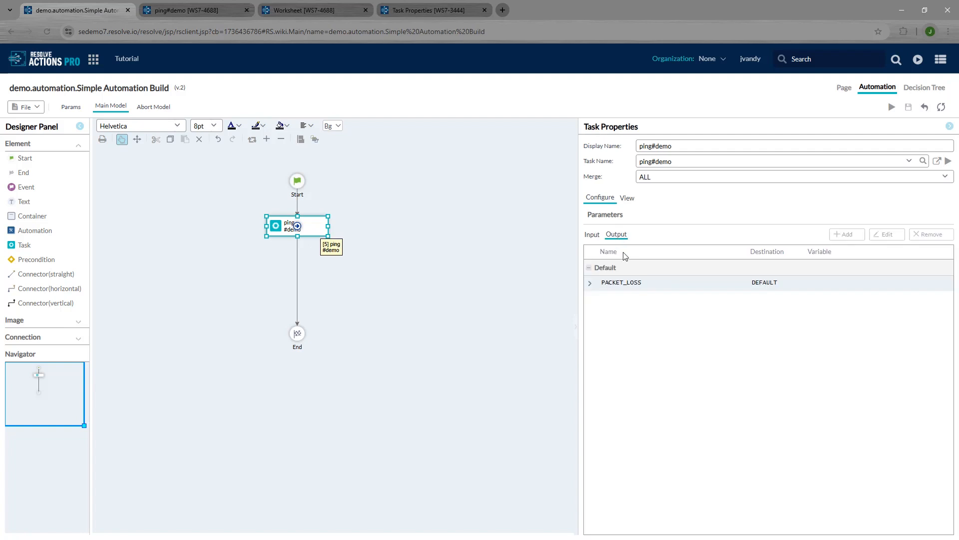
pyautogui.click(591, 284)
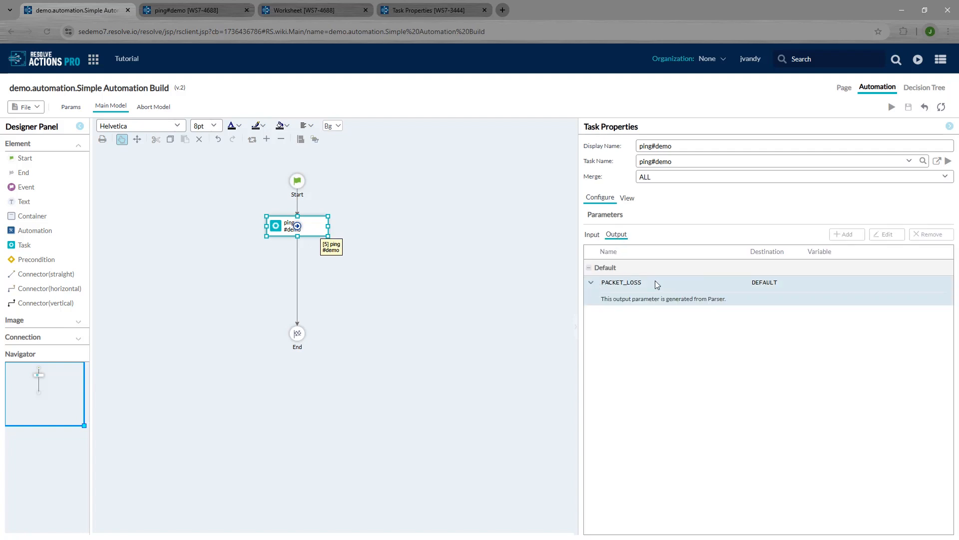
pyautogui.doubleClick(769, 285)
pyautogui.click(460, 265)
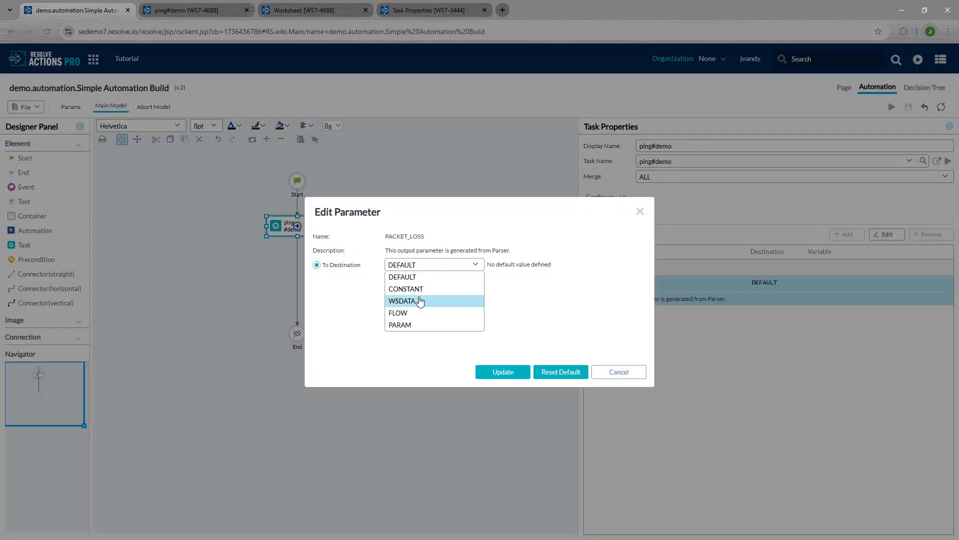
pyautogui.click(402, 313)
pyautogui.doubleClick(417, 237)
pyautogui.hotkey('ctrl', 'c')
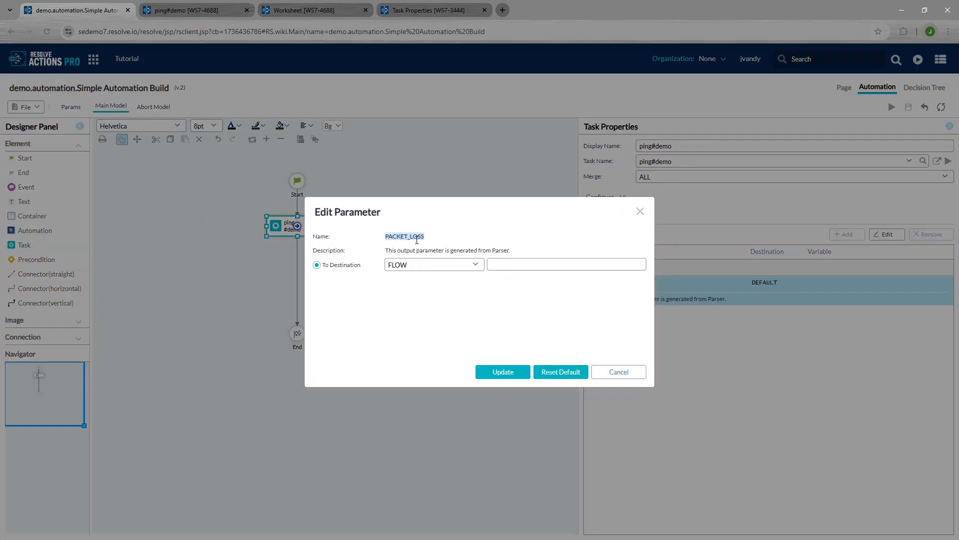
pyautogui.click(538, 265)
pyautogui.hotkey('ctrl', 'v')
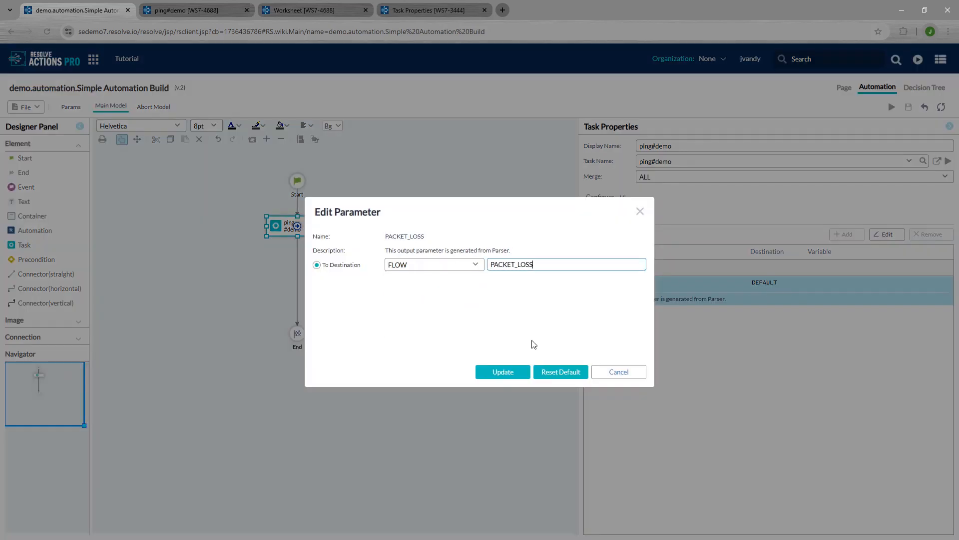
pyautogui.click(499, 373)
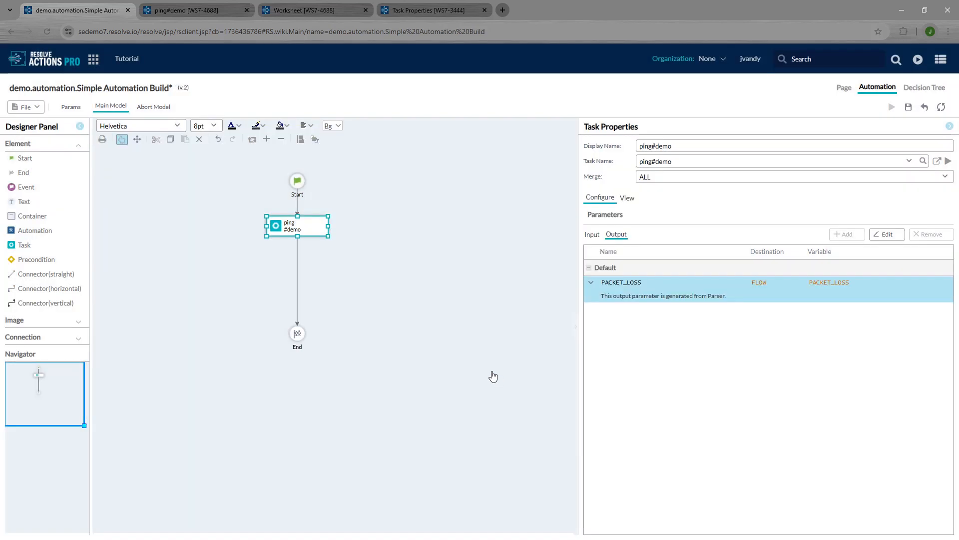
# Step: Add a 'No Packet Loss' precondition (FLOWS.PACKET_LOSS == 0) after ping#demo, plus a new Task
pyautogui.moveTo(294, 347); pyautogui.dragTo(296, 402)
pyautogui.moveTo(36, 259); pyautogui.dragTo(297, 263)
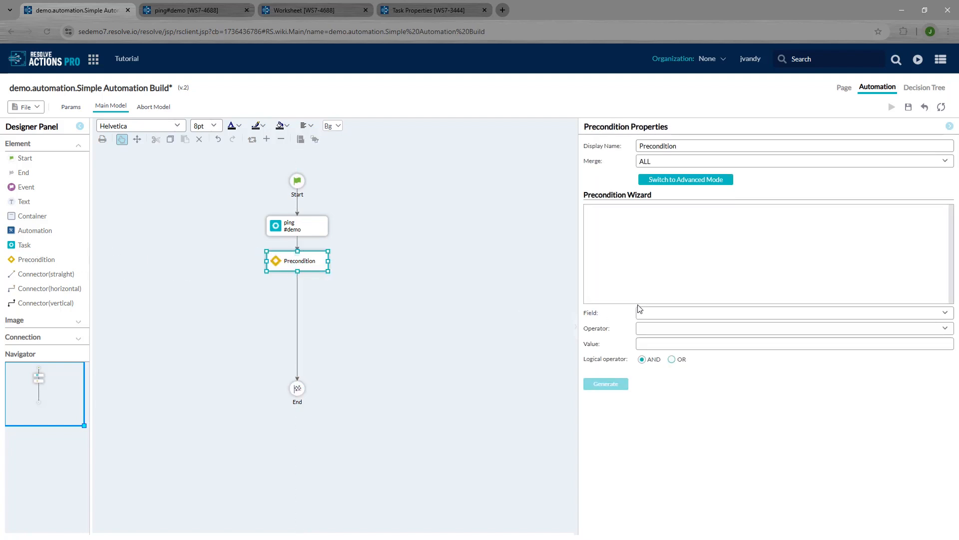
pyautogui.click(654, 313)
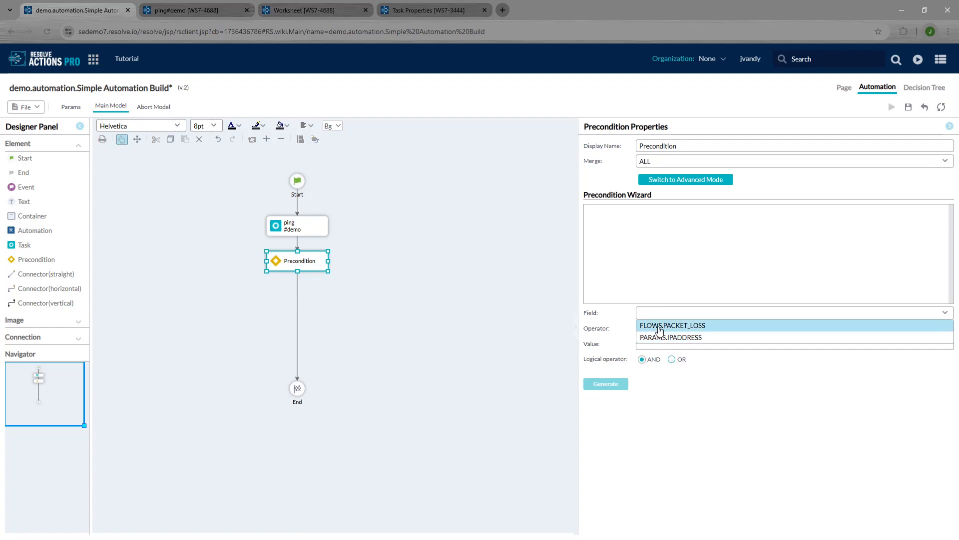
pyautogui.click(660, 326)
pyautogui.click(660, 330)
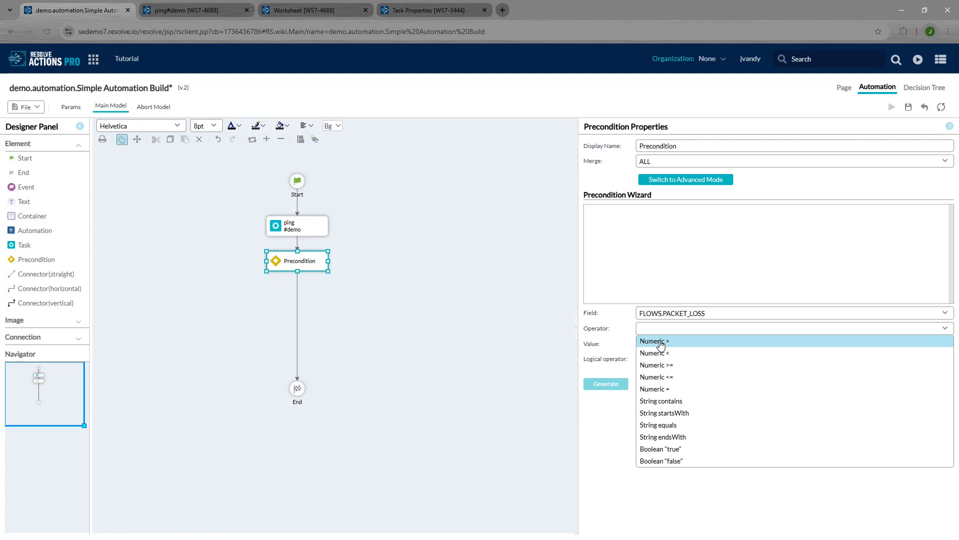
pyautogui.click(650, 389)
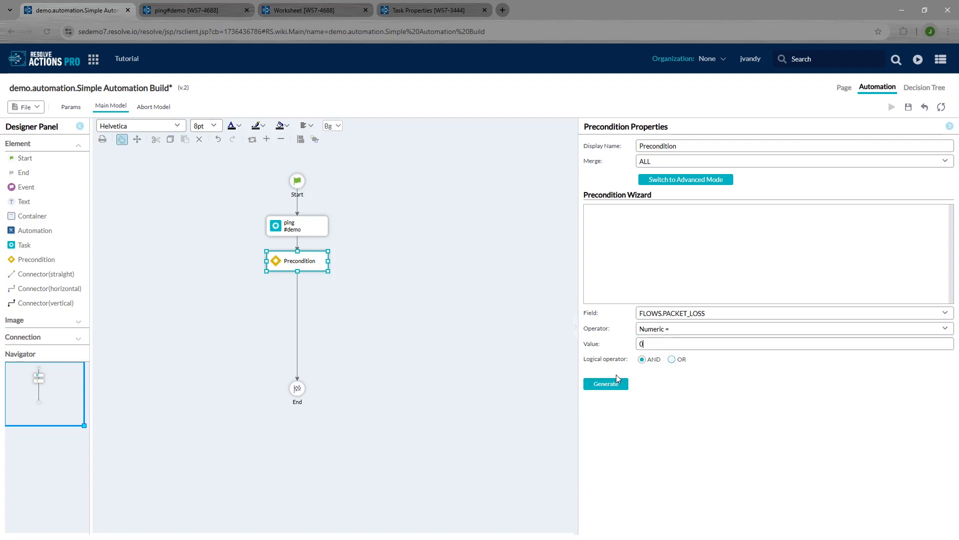
pyautogui.click(611, 385)
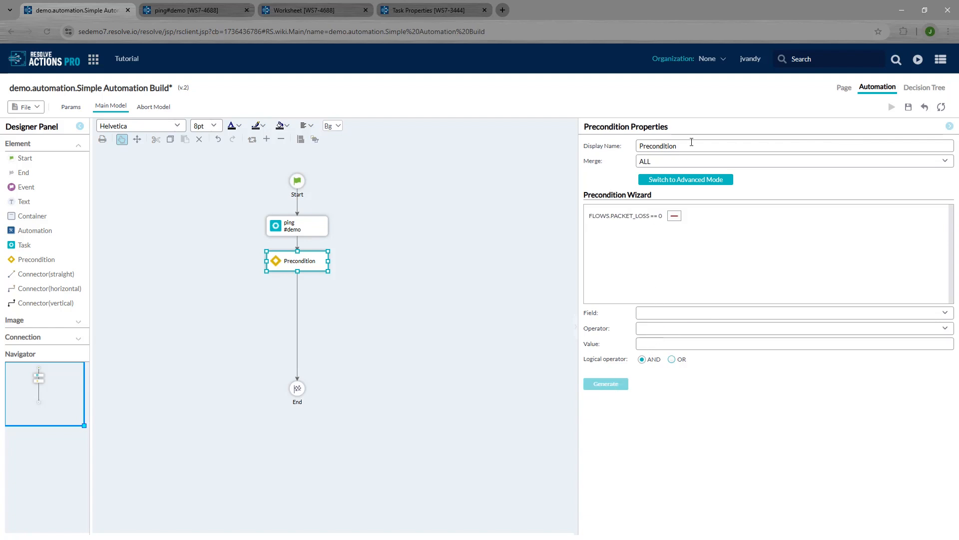
pyautogui.moveTo(692, 142); pyautogui.dragTo(579, 156)
pyautogui.write('No Packet Loss')
pyautogui.moveTo(25, 248); pyautogui.dragTo(404, 262)
# Step: Link No Packet Loss to the new task on the Good condition
pyautogui.moveTo(296, 266)
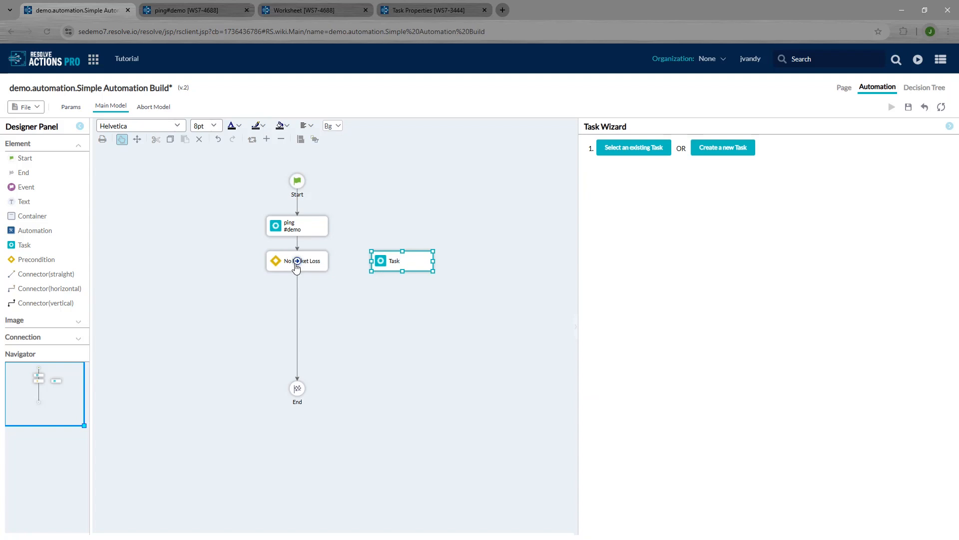
pyautogui.moveTo(296, 267); pyautogui.dragTo(395, 262)
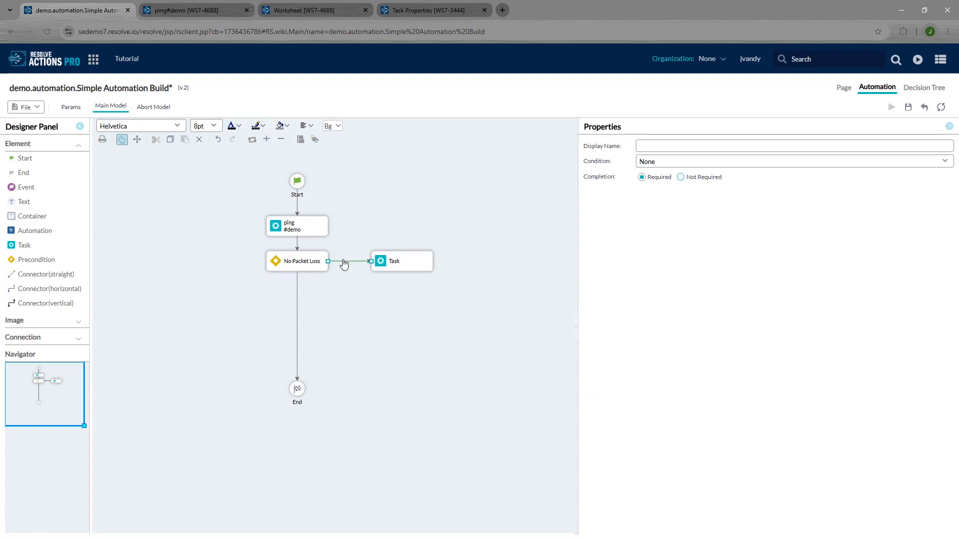
pyautogui.click(658, 166)
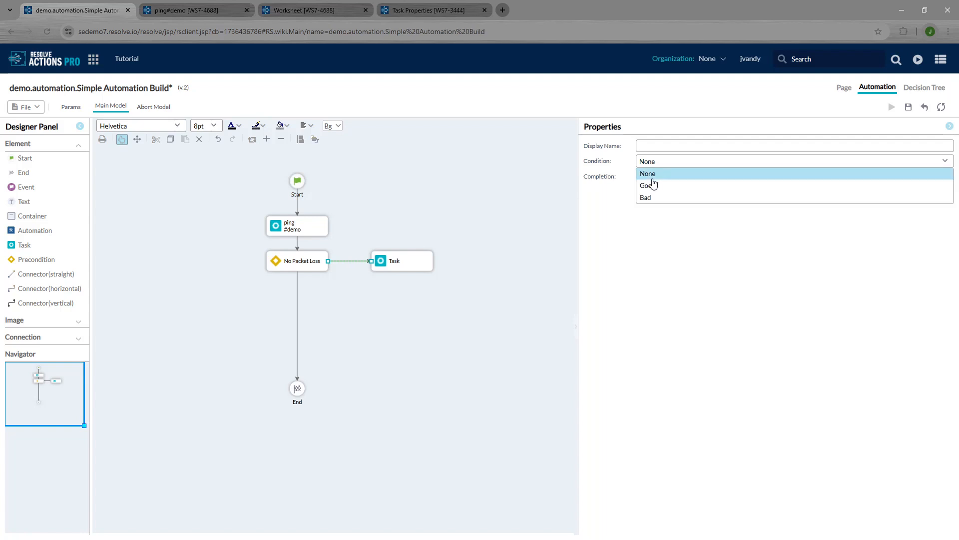
pyautogui.click(650, 184)
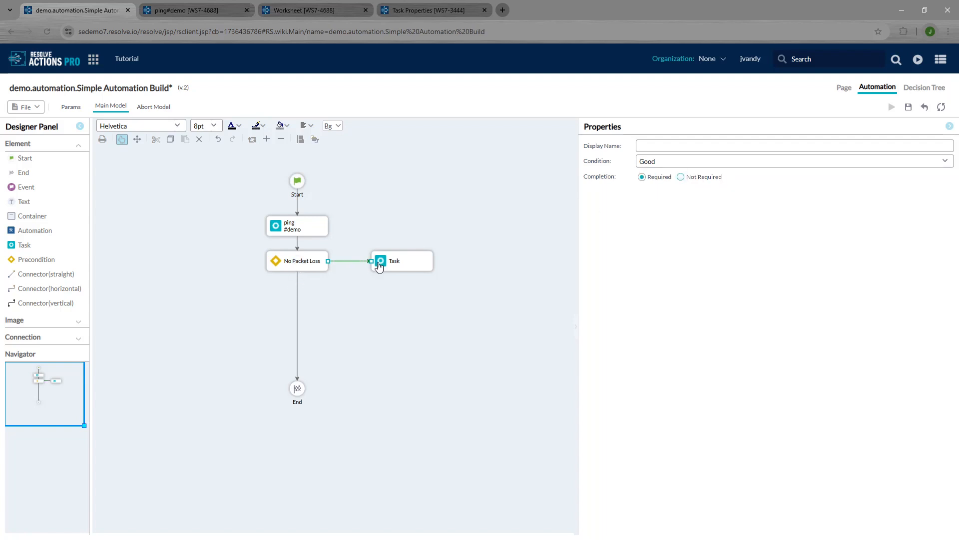
# Step: Assign the existing connect ssh#se.utils task to the new node
pyautogui.click(414, 261)
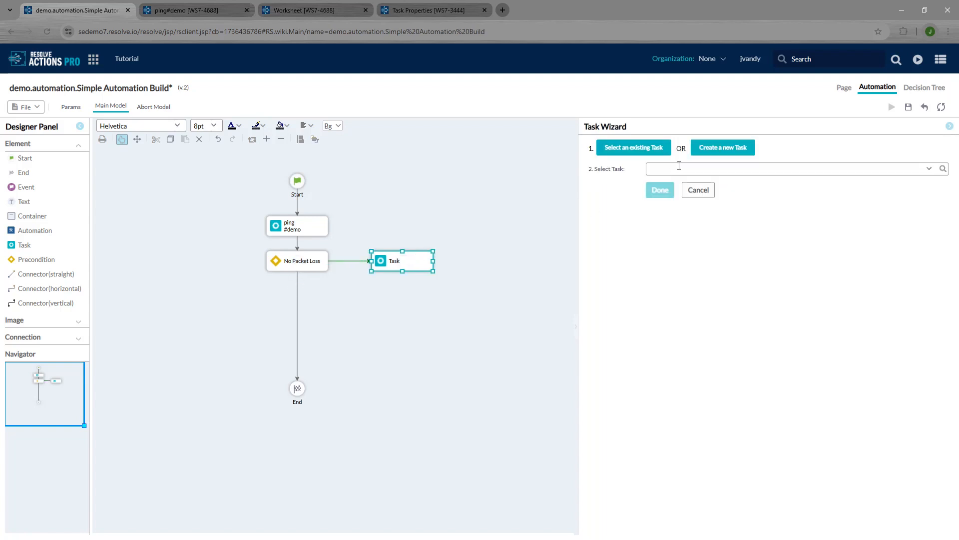
pyautogui.click(679, 166)
pyautogui.write('connect ss')
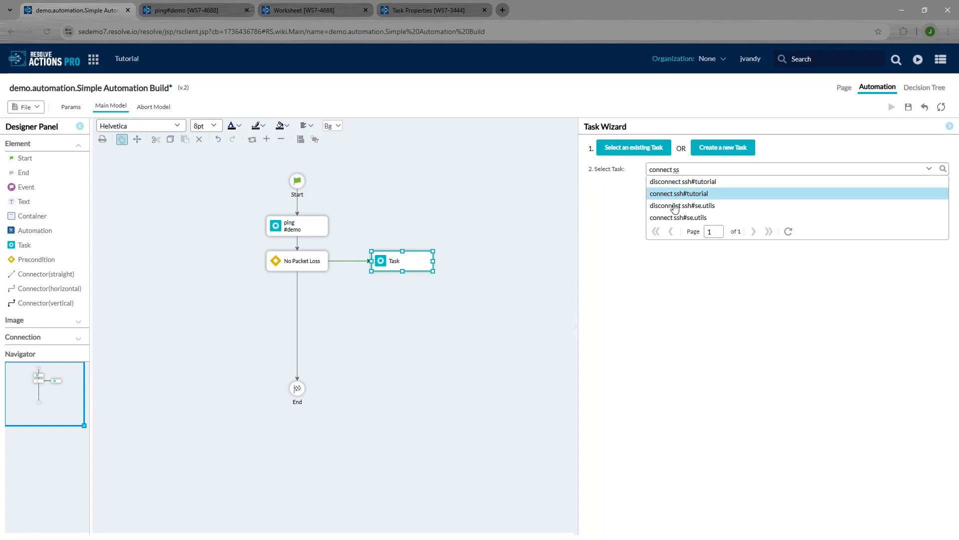
pyautogui.click(671, 218)
pyautogui.click(667, 195)
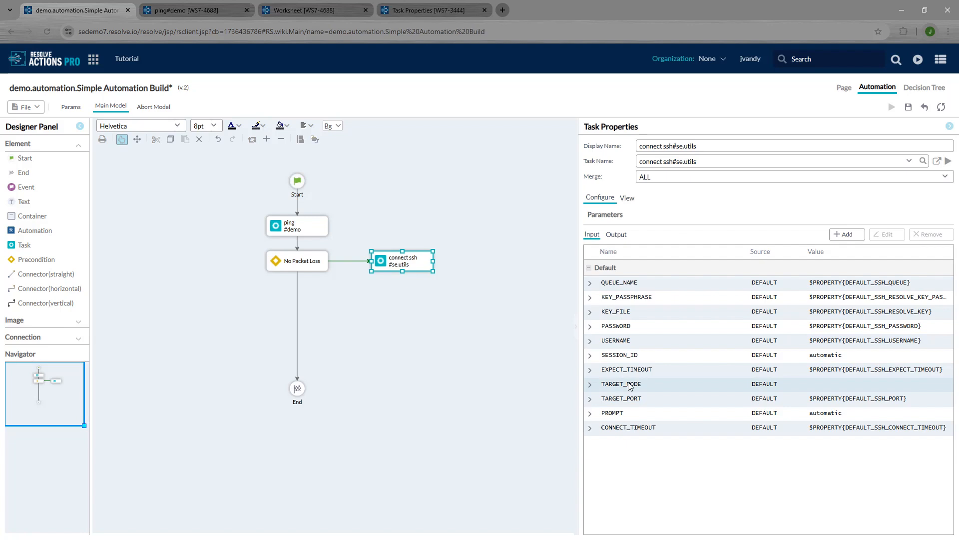
# Step: Source TARGET_NODE from PARAM IPADDRESS and place another task node on the canvas
pyautogui.doubleClick(627, 385)
pyautogui.click(456, 264)
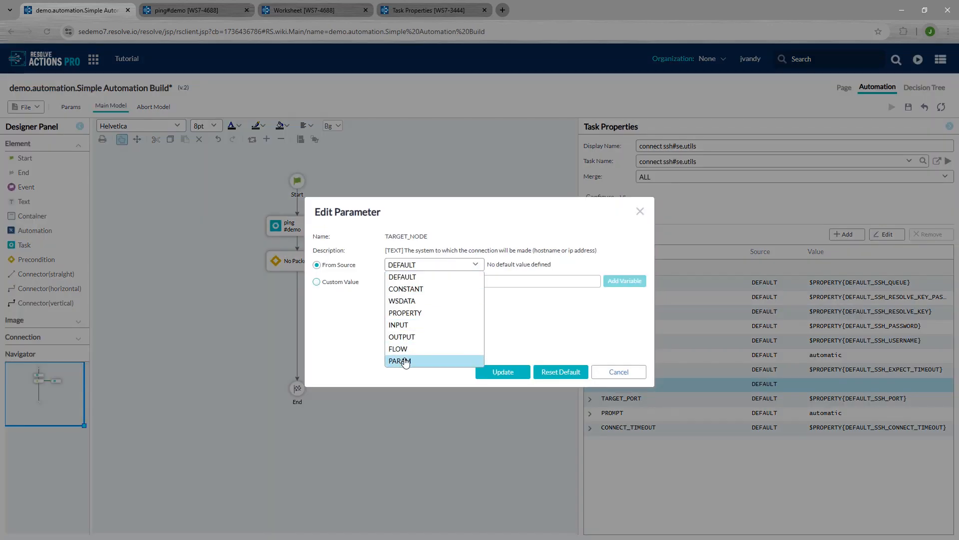
pyautogui.click(410, 361)
pyautogui.click(637, 264)
pyautogui.click(523, 278)
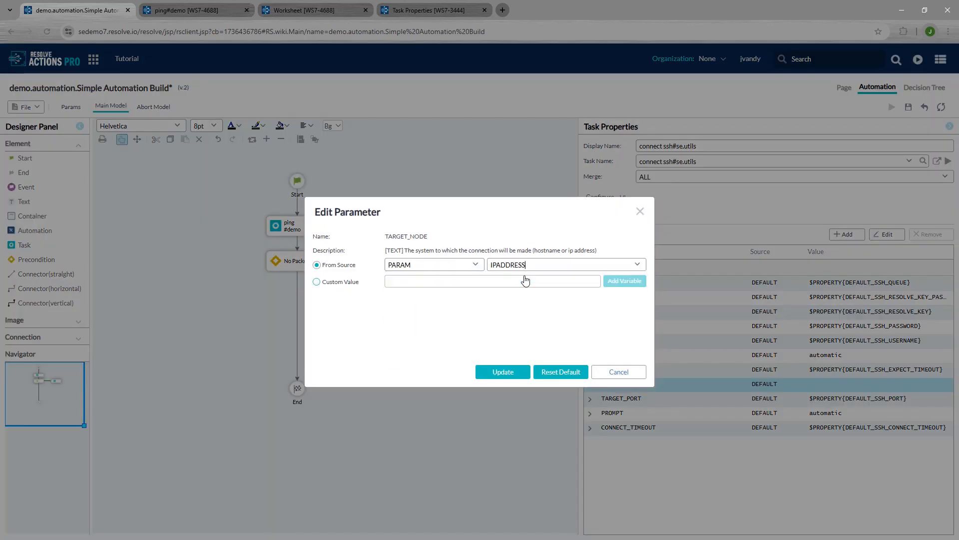
pyautogui.click(499, 374)
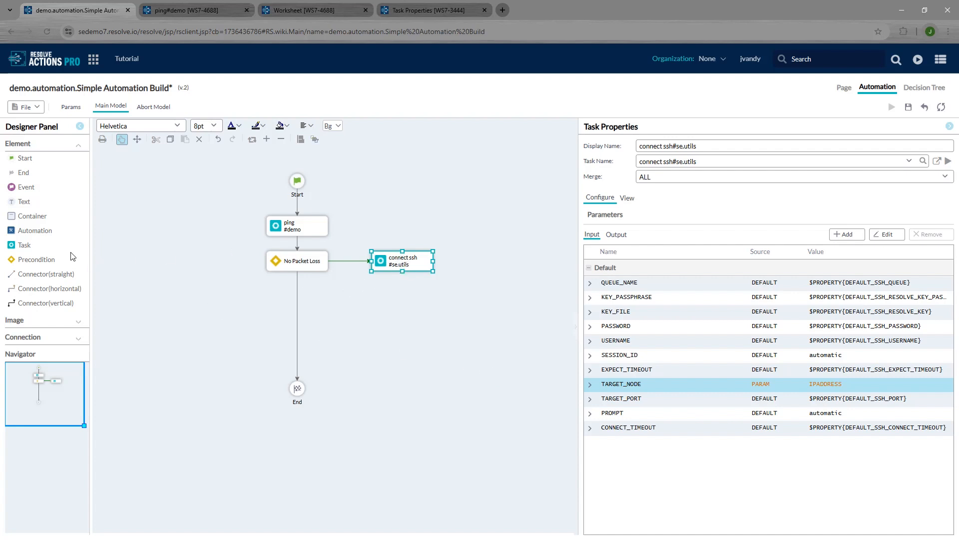
pyautogui.moveTo(22, 245); pyautogui.dragTo(421, 307)
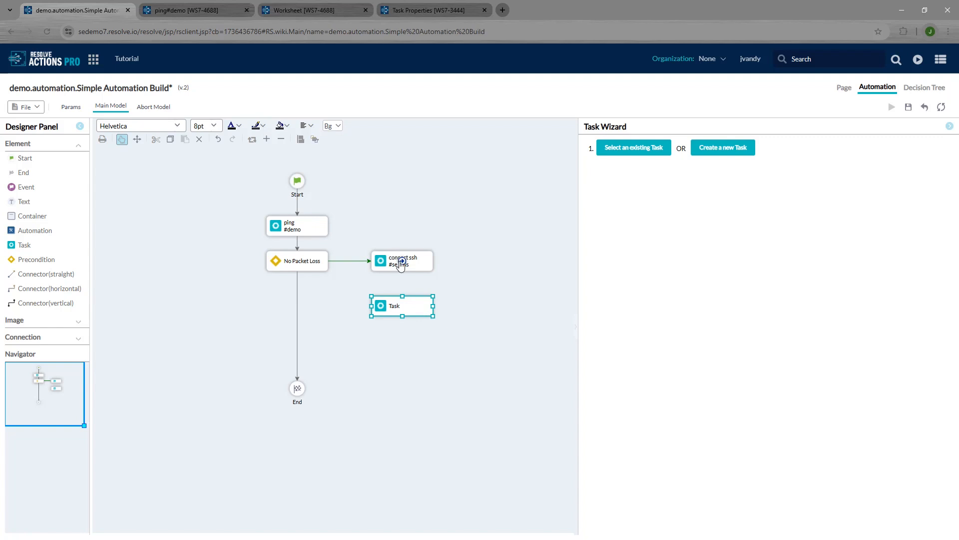
# Step: Link connect ssh to a new lsb release#se.linux task, then place another blank task below
pyautogui.moveTo(400, 264); pyautogui.dragTo(404, 309)
pyautogui.click(423, 306)
pyautogui.click(630, 151)
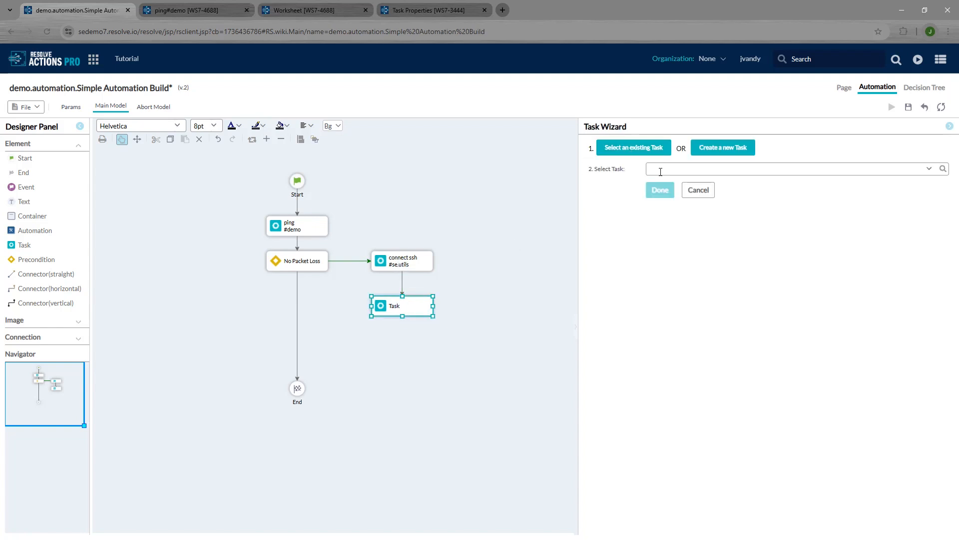
pyautogui.write('lsb')
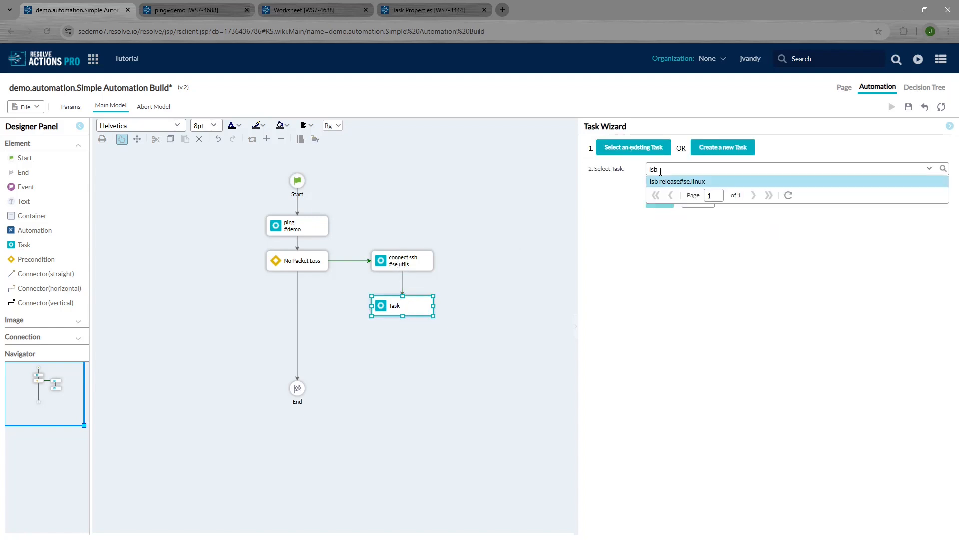
pyautogui.click(670, 182)
pyautogui.click(660, 194)
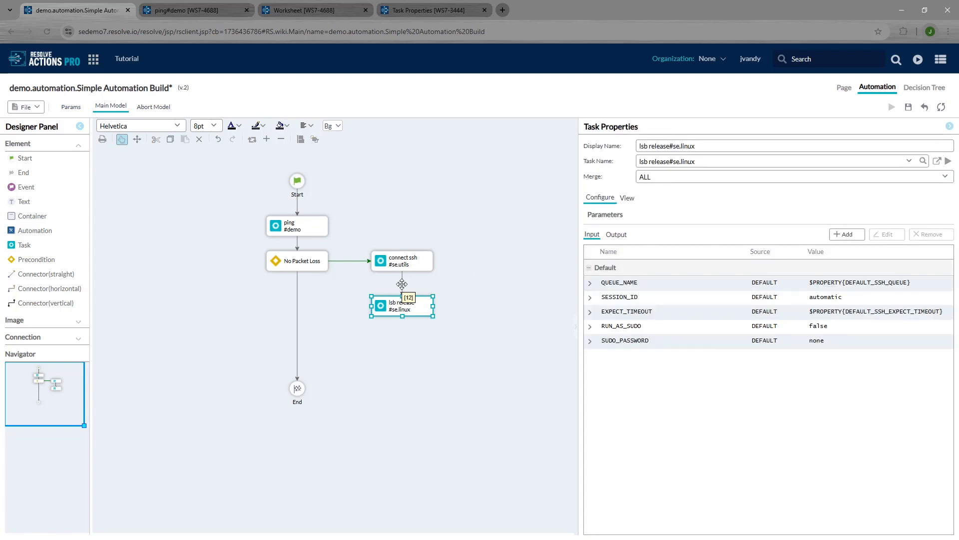
pyautogui.moveTo(24, 245); pyautogui.dragTo(418, 357)
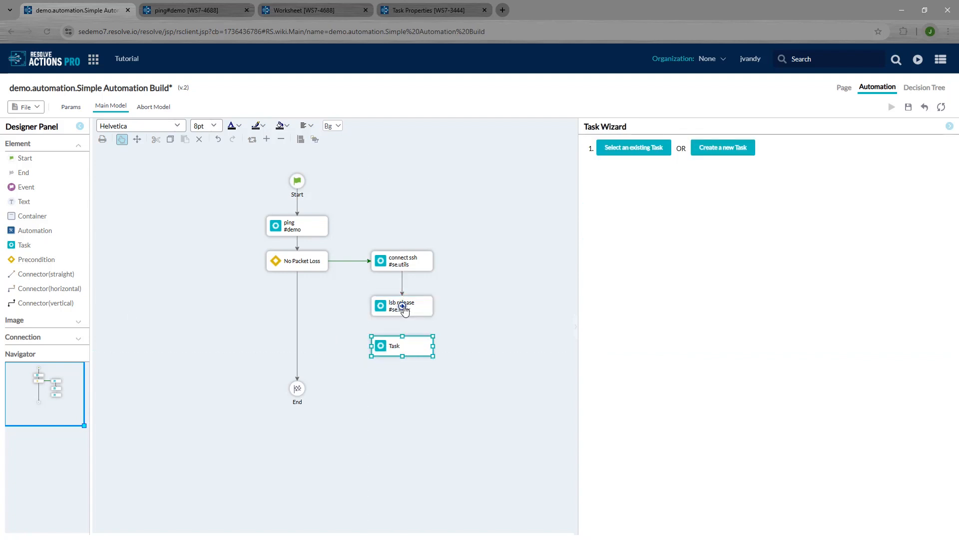
# Step: Follow lsb release with a disconnect ssh#se.utils task and connect it to End
pyautogui.moveTo(403, 307); pyautogui.dragTo(407, 353)
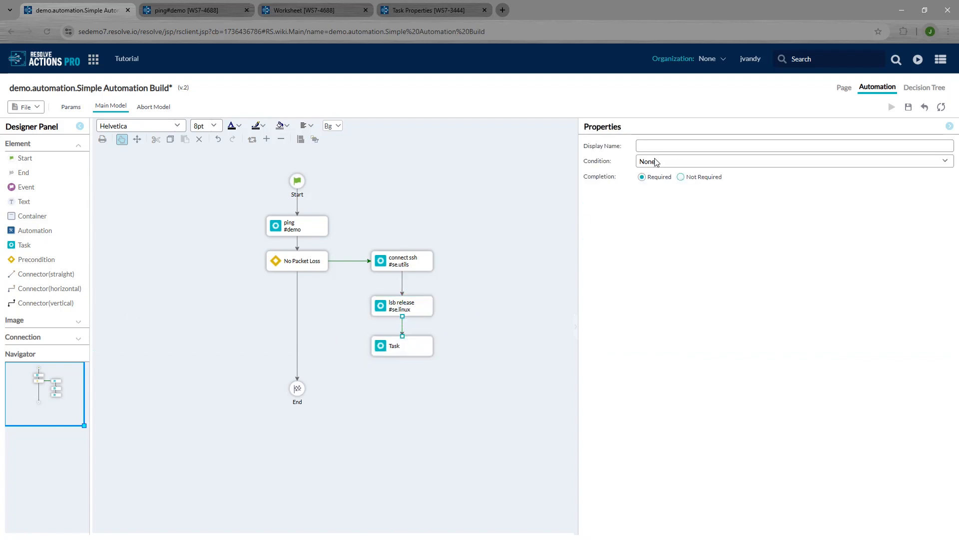
pyautogui.click(403, 346)
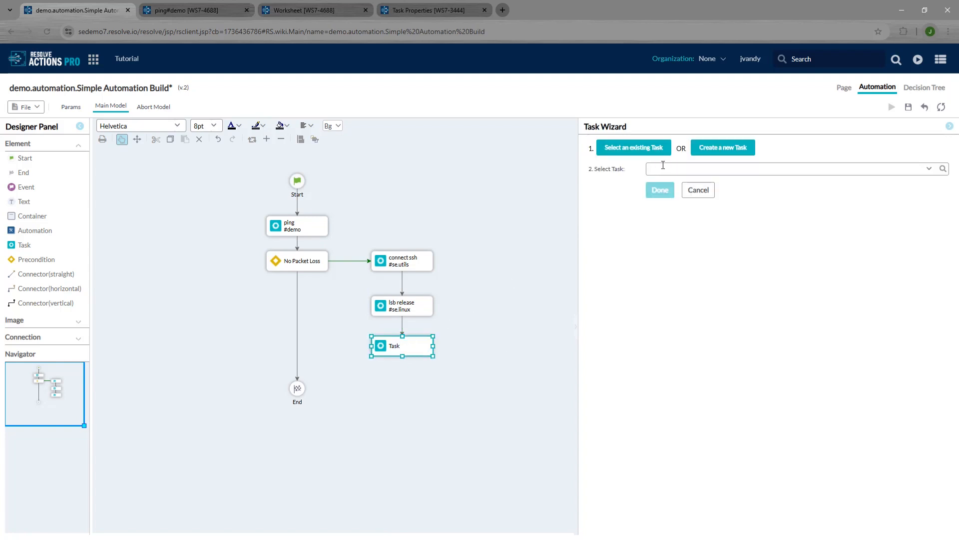
pyautogui.click(663, 165)
pyautogui.write('disconne')
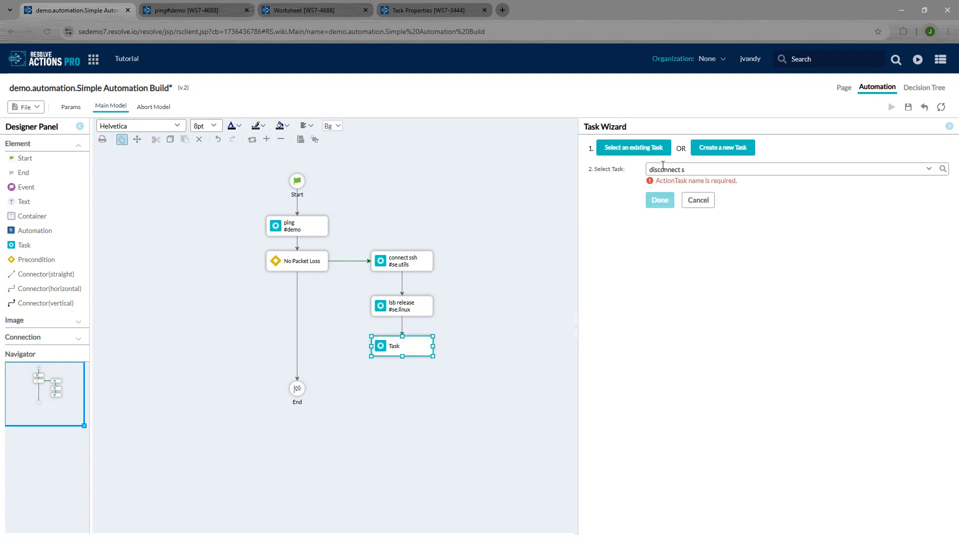
pyautogui.write('ct s')
pyautogui.click(664, 194)
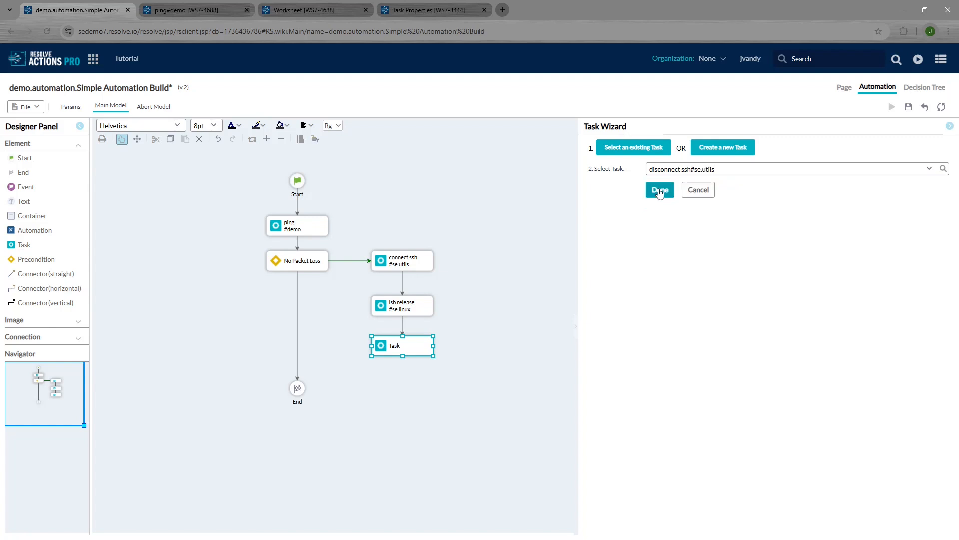
pyautogui.click(660, 192)
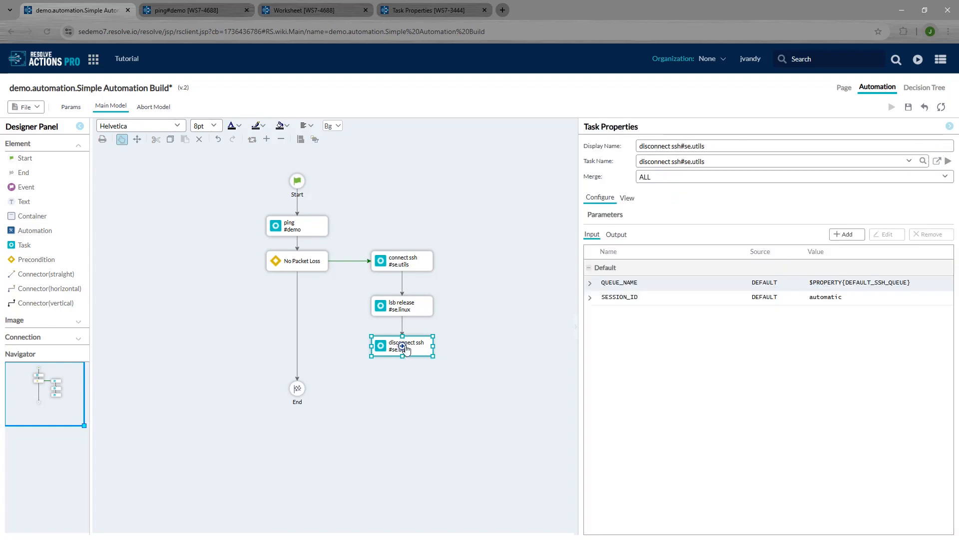
pyautogui.moveTo(405, 349); pyautogui.dragTo(298, 393)
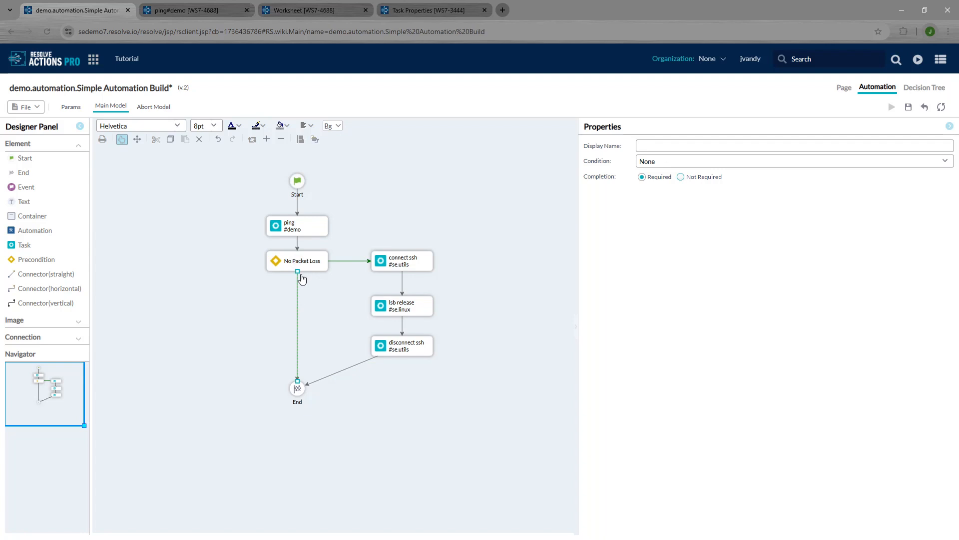
# Step: Make the No Packet Loss-to-End link the Bad path and save a new version
pyautogui.click(652, 165)
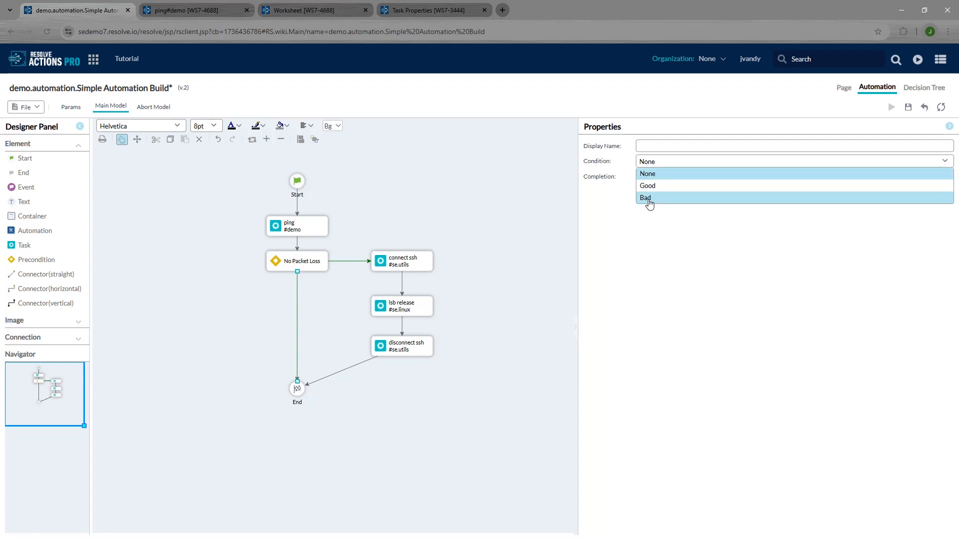
pyautogui.click(648, 199)
pyautogui.click(199, 242)
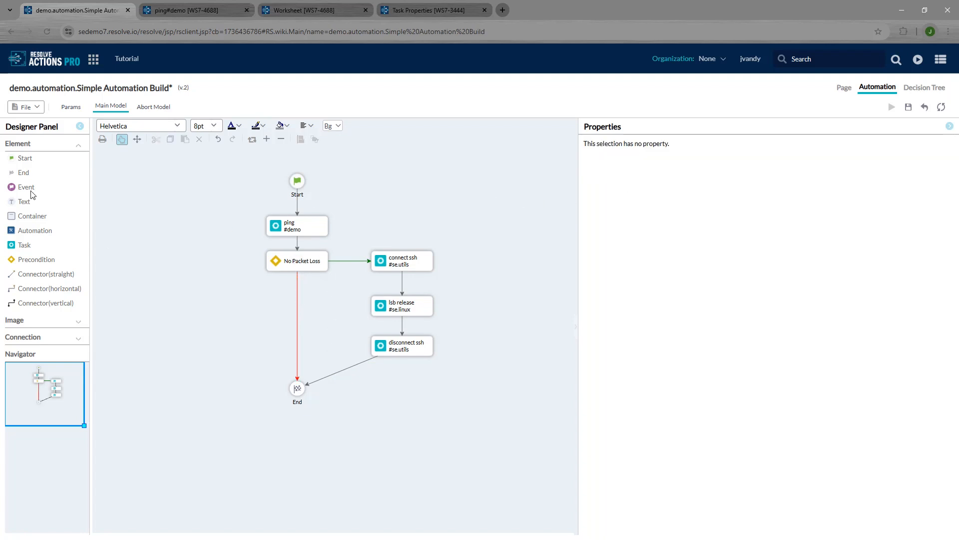
pyautogui.click(33, 113)
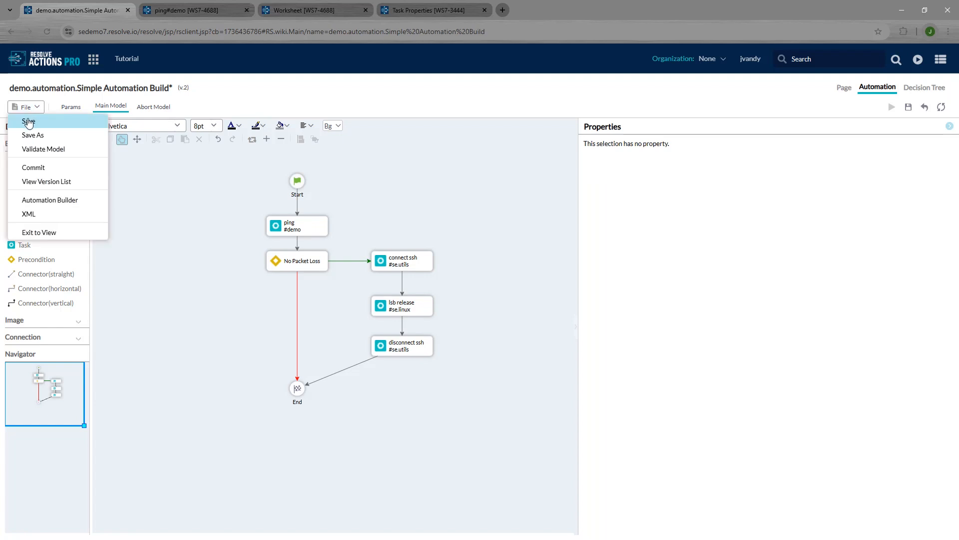
pyautogui.click(28, 119)
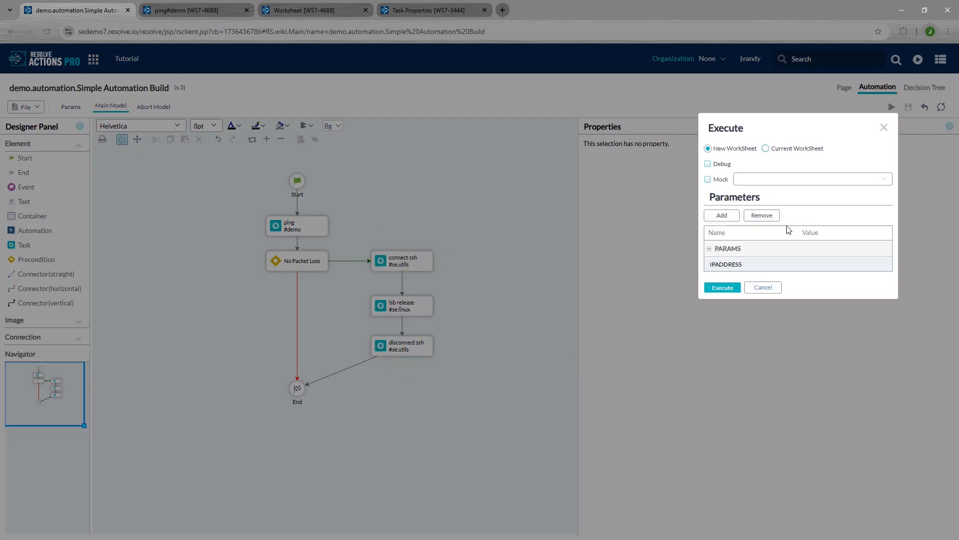
# Step: Run the automation for IPADDRESS 10.10.60.129 on the current worksheet
pyautogui.click(844, 262)
pyautogui.click(845, 262)
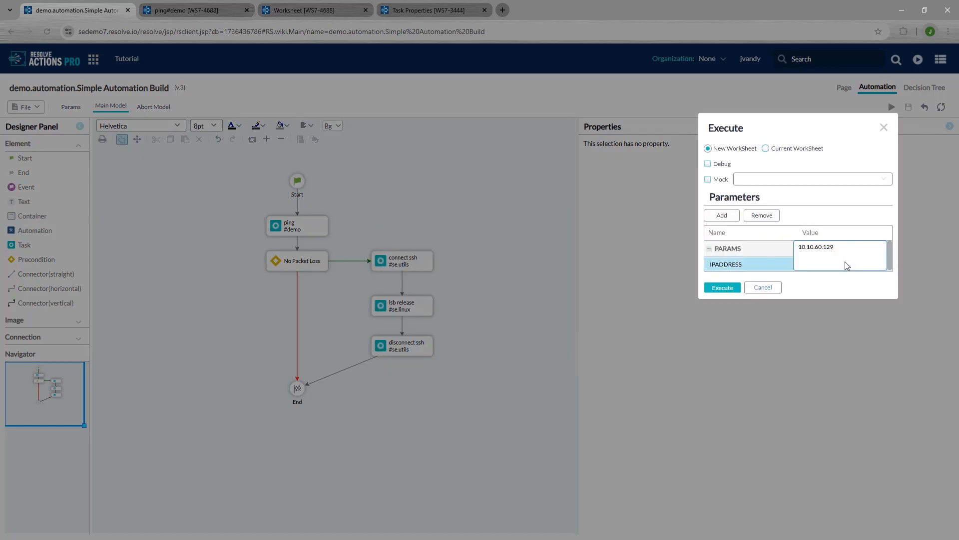
pyautogui.click(780, 149)
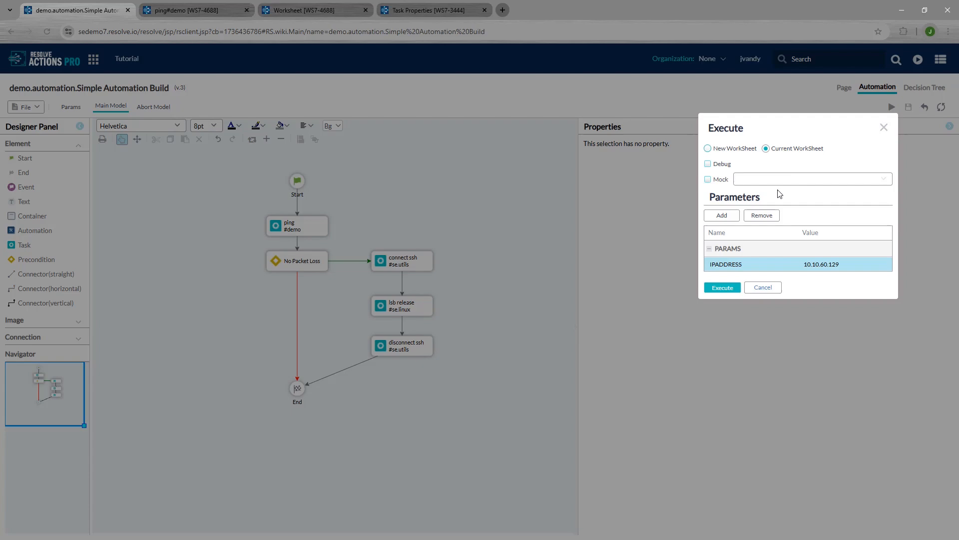
pyautogui.click(722, 288)
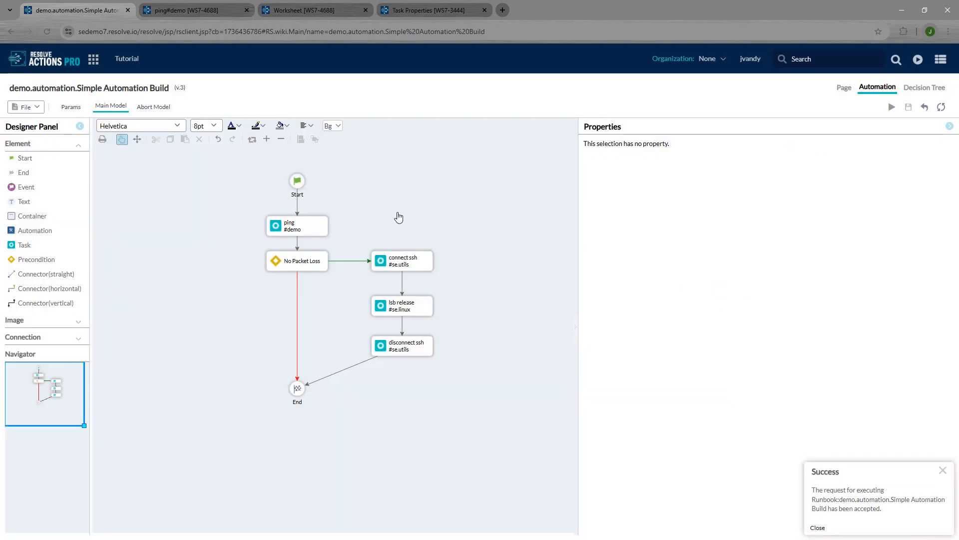
pyautogui.click(302, 11)
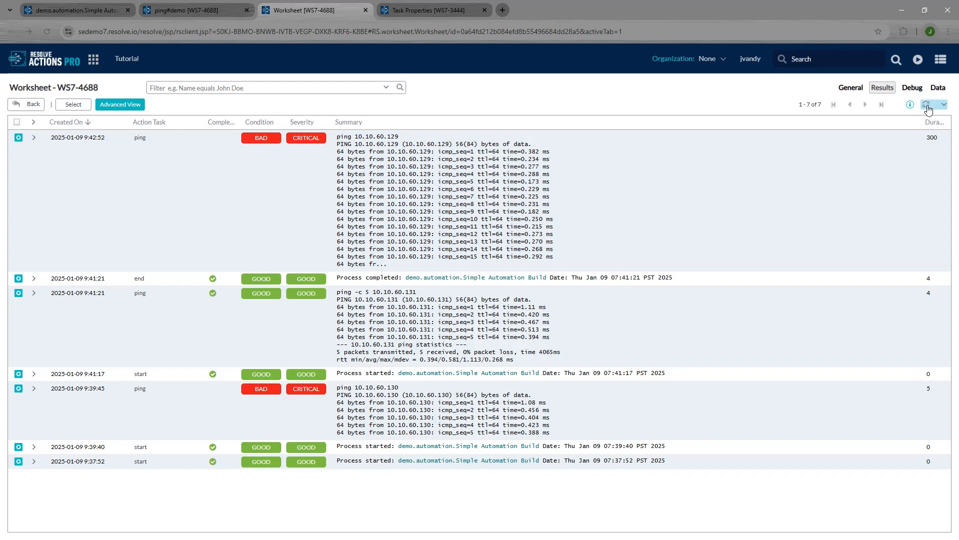
pyautogui.click(927, 106)
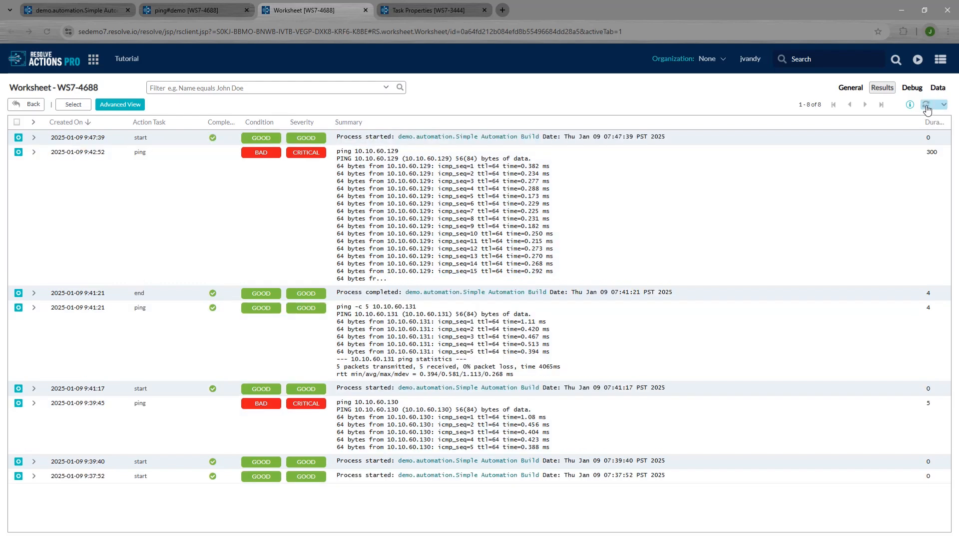
pyautogui.click(927, 106)
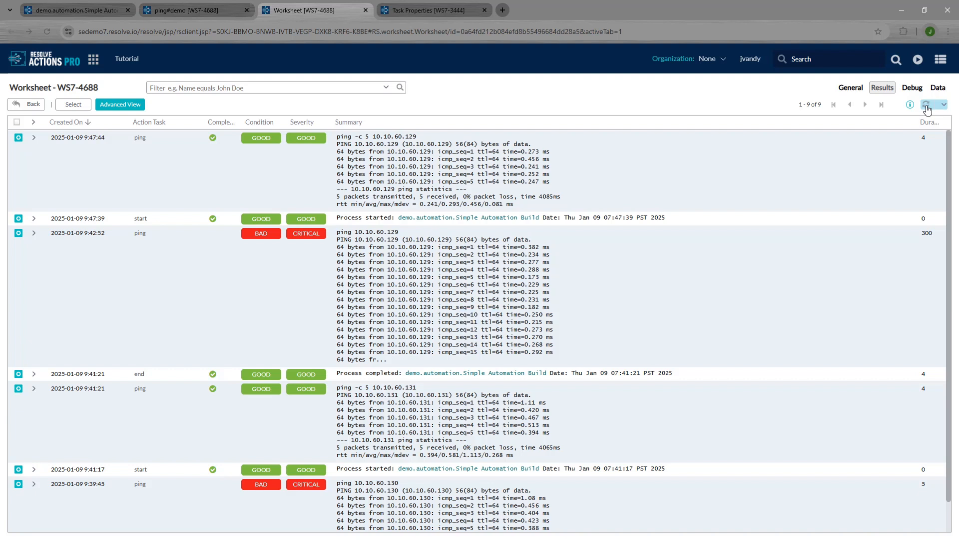
pyautogui.click(927, 105)
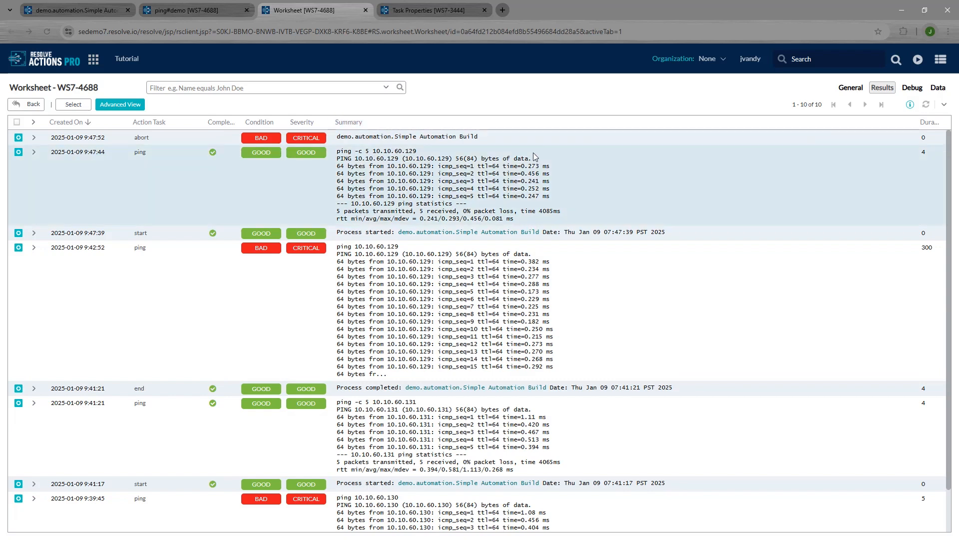
pyautogui.click(547, 140)
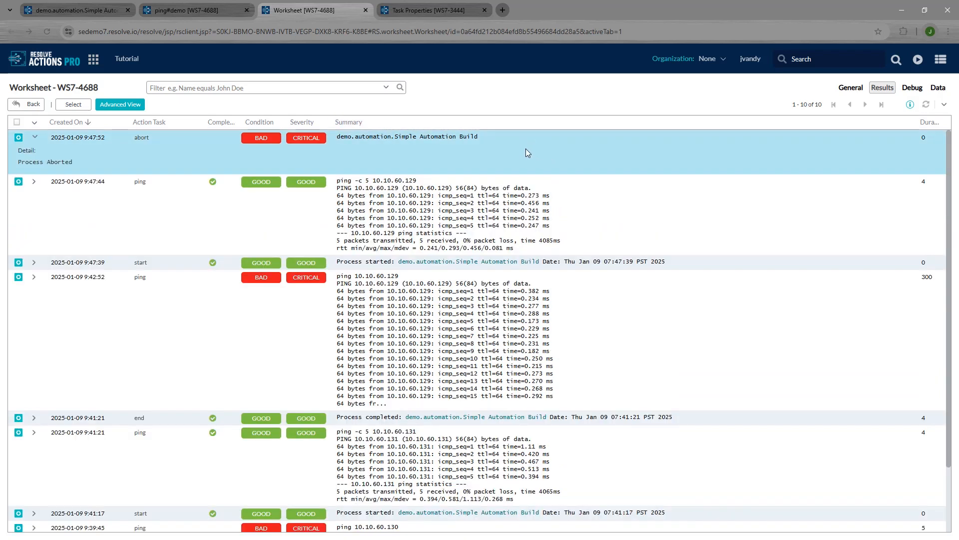
pyautogui.click(18, 139)
pyautogui.click(31, 107)
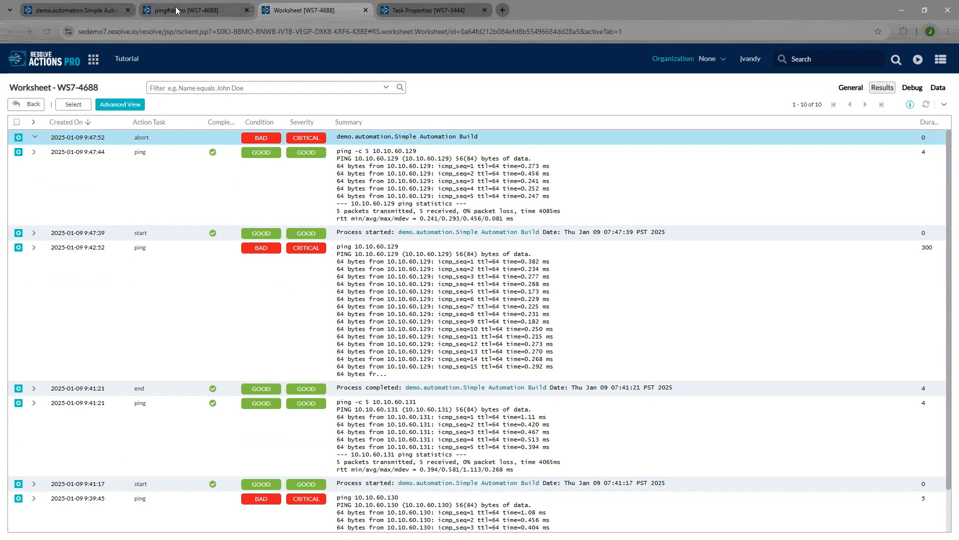
# Step: Replace the No Packet Loss condition with FLOWS.PACKET_LOSS String equals 0 and save
pyautogui.click(66, 14)
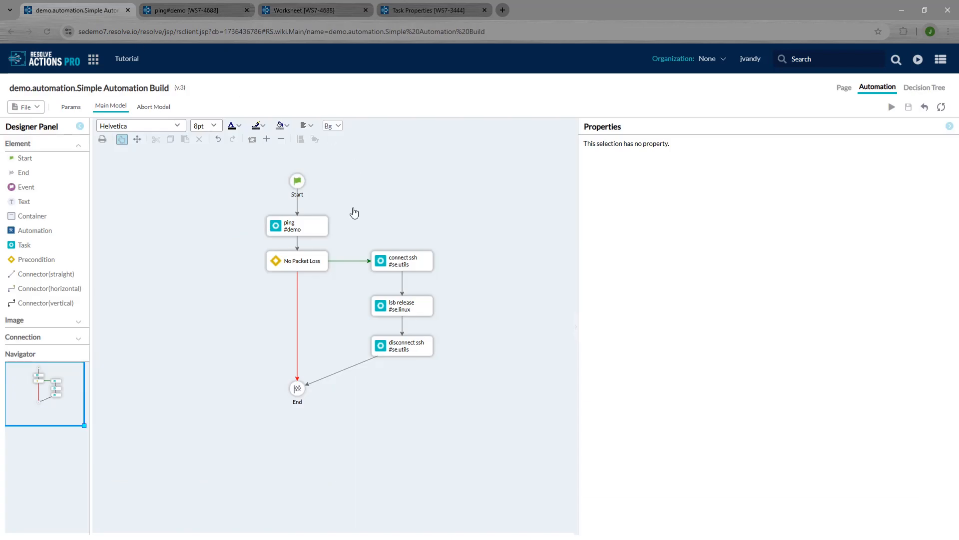
pyautogui.click(315, 259)
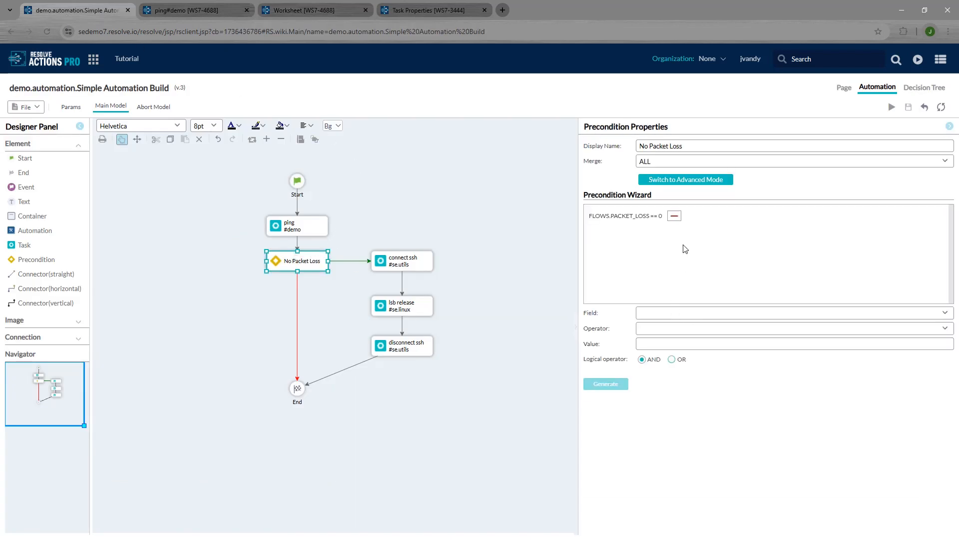
pyautogui.click(674, 215)
pyautogui.click(666, 313)
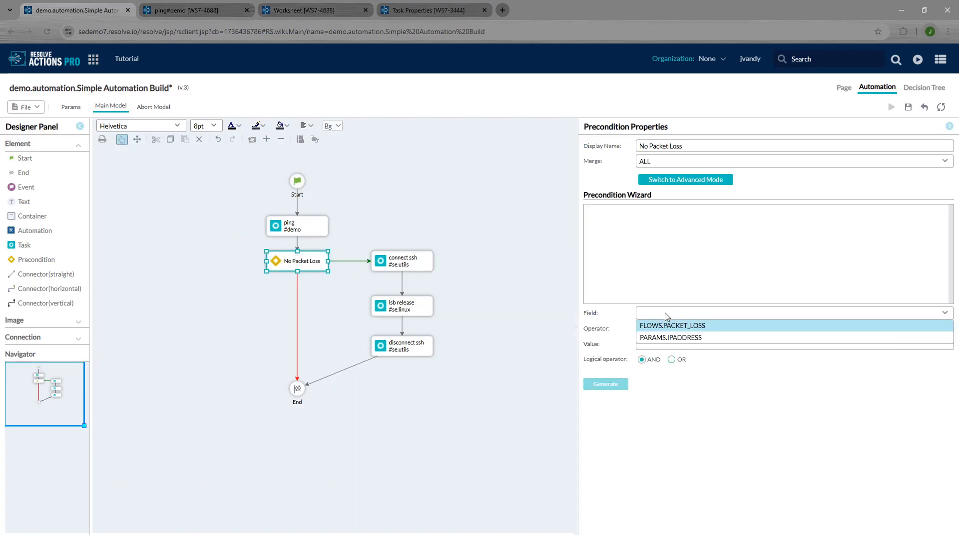
pyautogui.click(667, 325)
pyautogui.click(663, 329)
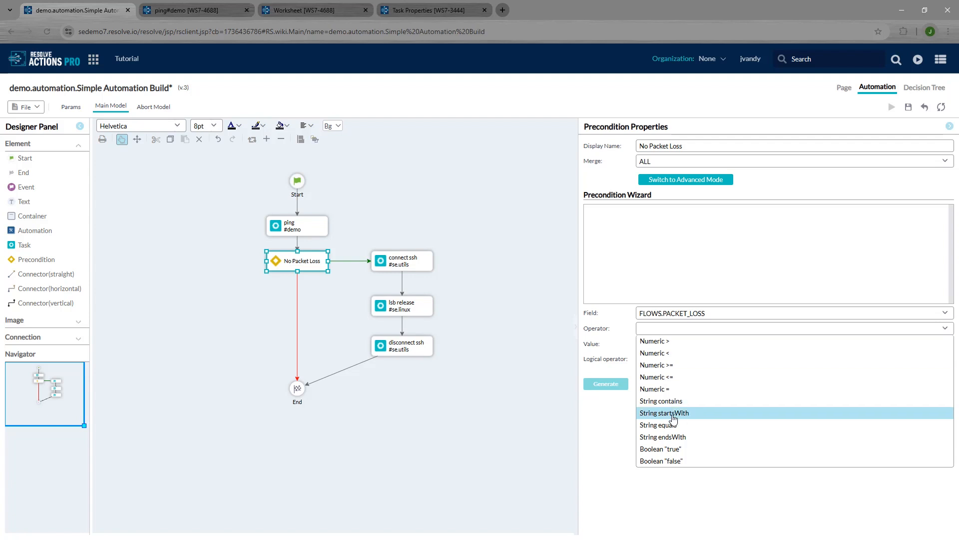
pyautogui.click(671, 436)
pyautogui.click(670, 328)
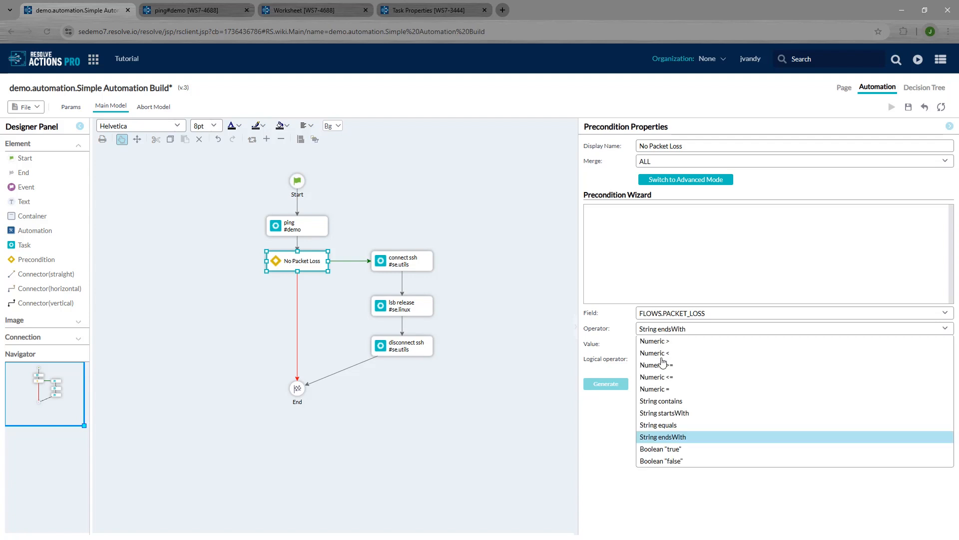
pyautogui.click(660, 425)
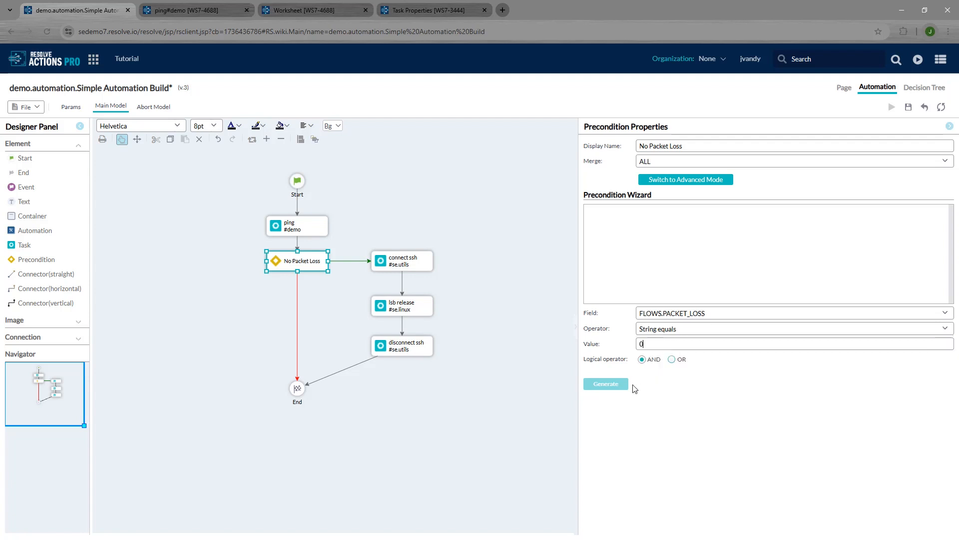
pyautogui.click(623, 385)
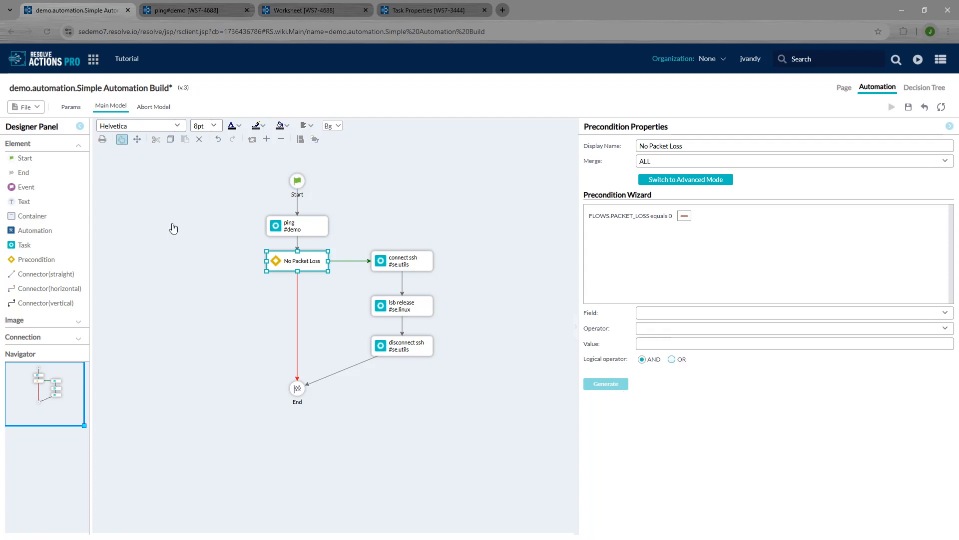
pyautogui.click(25, 106)
pyautogui.click(31, 123)
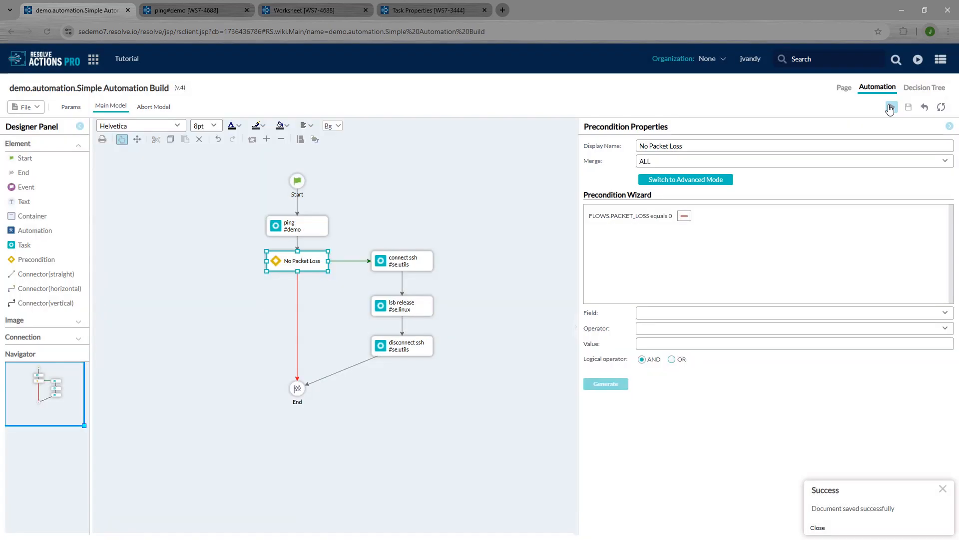
# Step: Save the automation as version 5 without running it
pyautogui.click(891, 107)
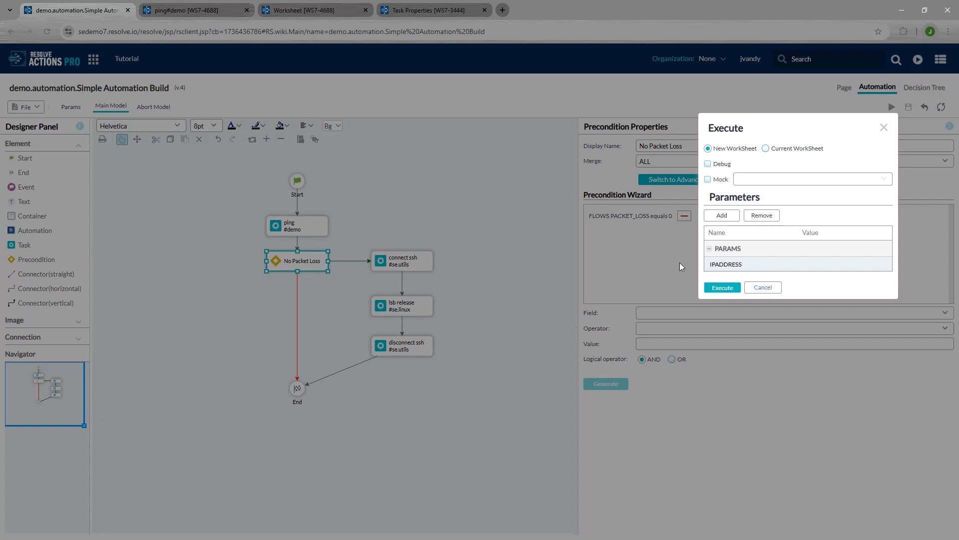
pyautogui.click(763, 287)
pyautogui.click(675, 219)
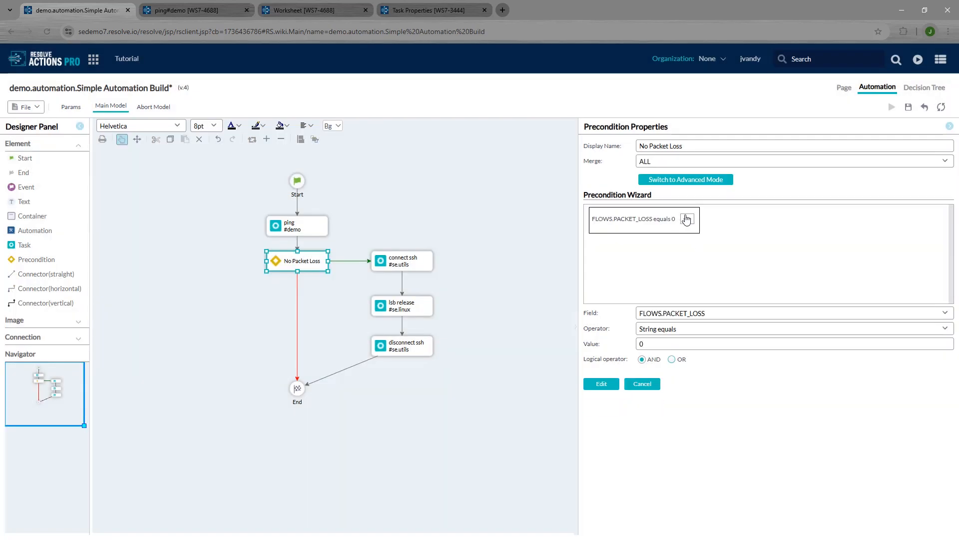
pyautogui.click(908, 108)
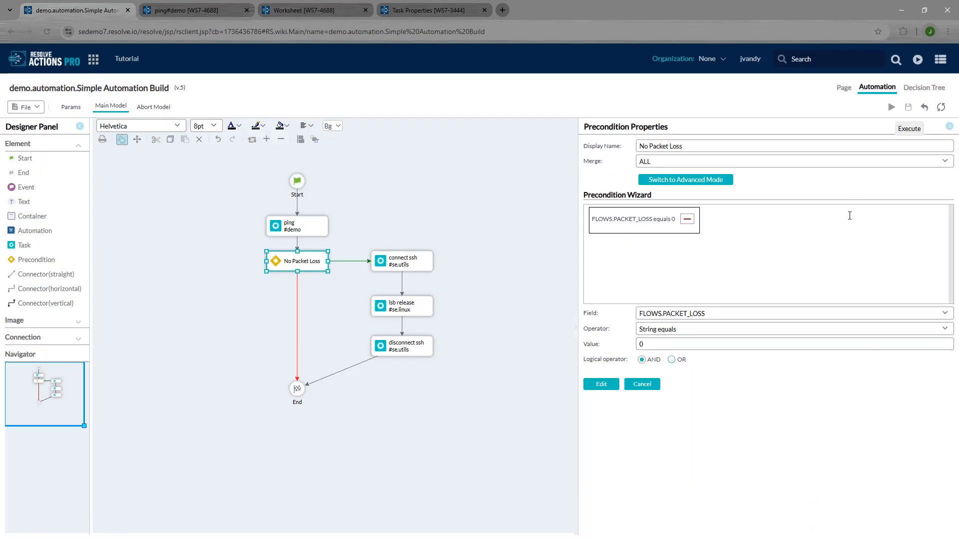
# Step: Execute the automation with IPADDRESS 10.10.60.129 in the current worksheet
pyautogui.click(892, 107)
pyautogui.doubleClick(818, 260)
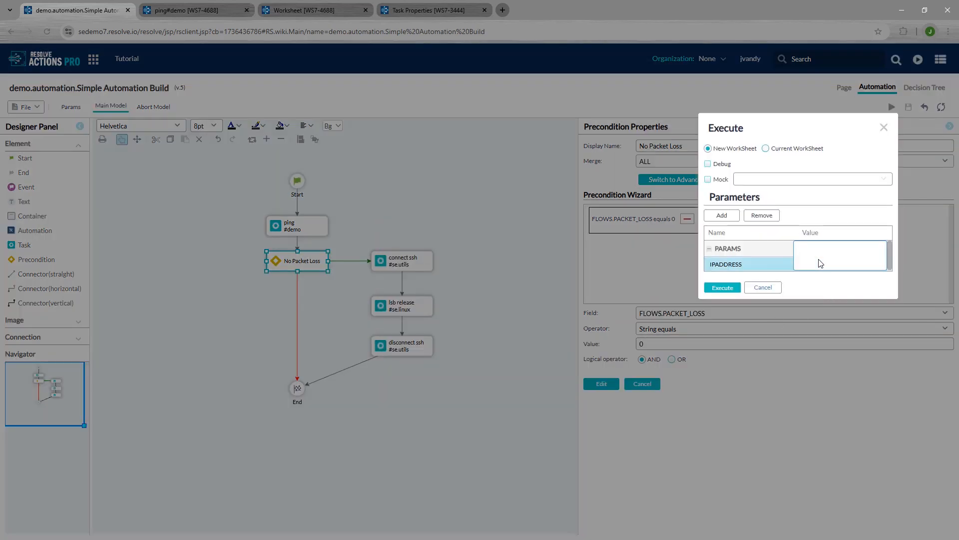
pyautogui.press('BackSpace')
pyautogui.press('BackSpace')
pyautogui.click(766, 149)
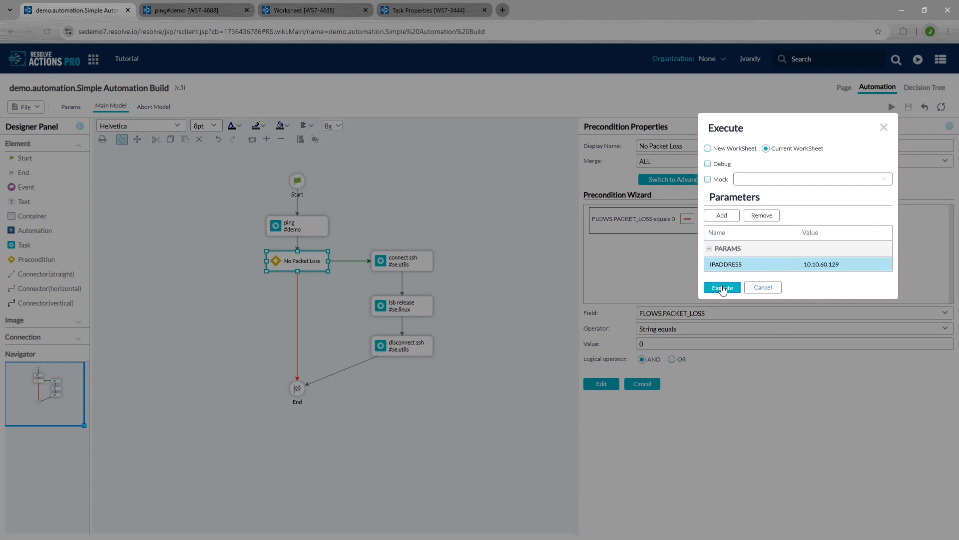
pyautogui.click(723, 287)
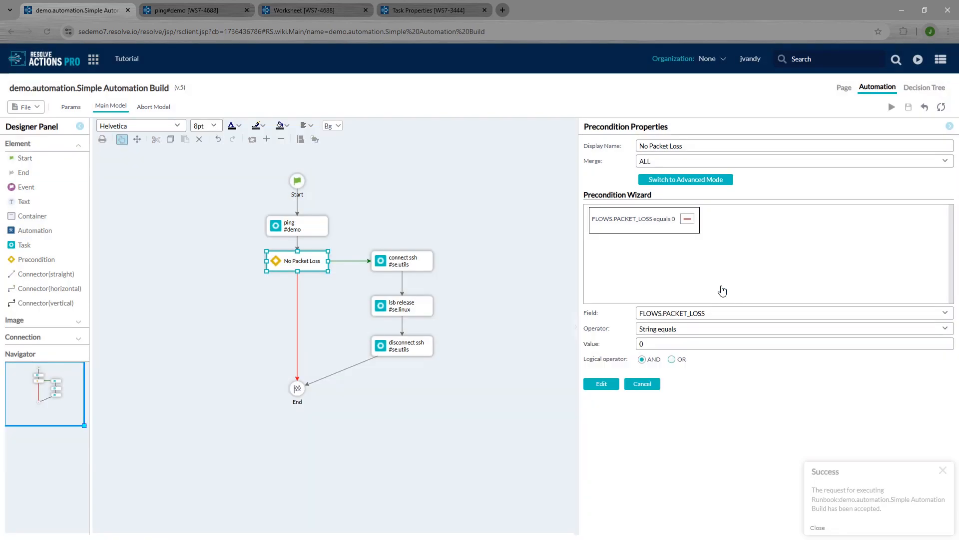
# Step: Refresh the worksheet results and expand the connect ssh authentication failure details
pyautogui.click(309, 11)
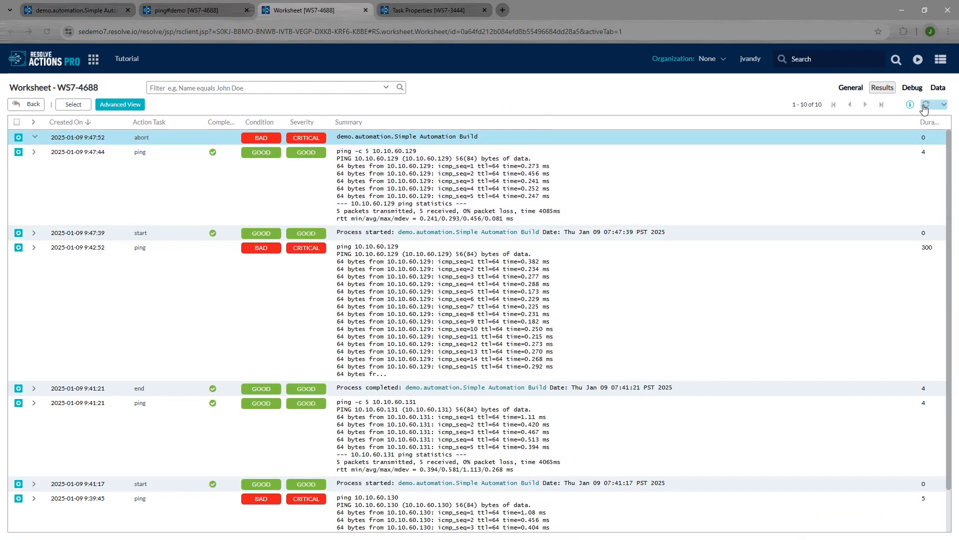
pyautogui.click(926, 105)
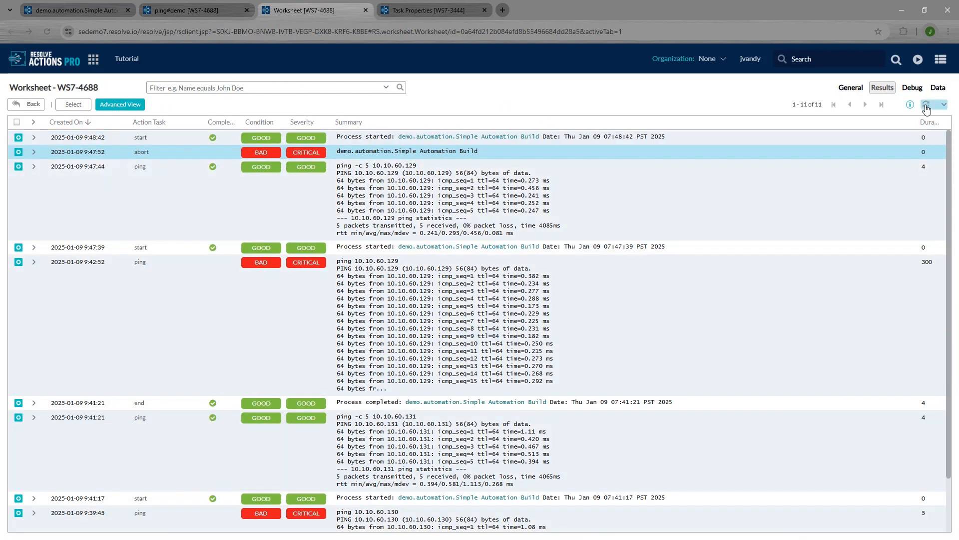
pyautogui.click(926, 106)
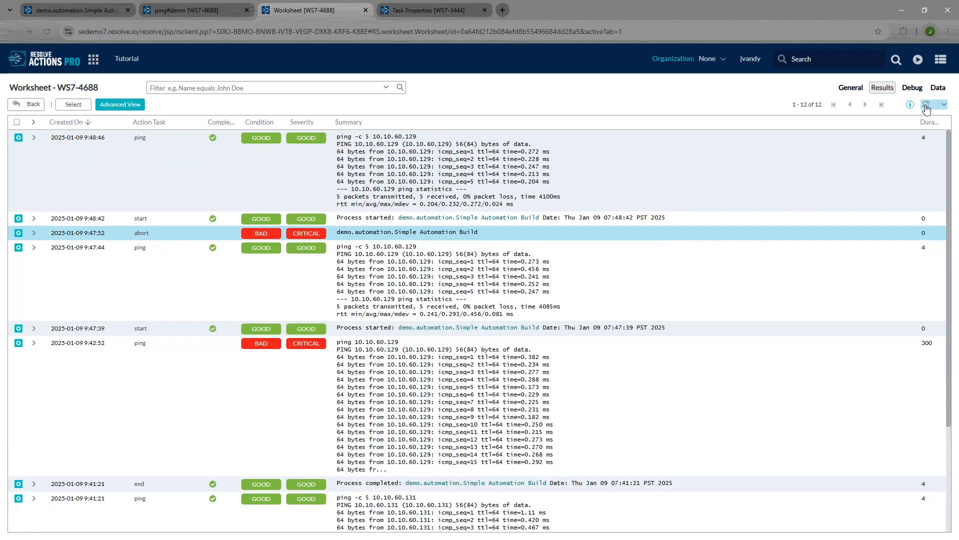
pyautogui.click(926, 106)
pyautogui.click(926, 106)
pyautogui.click(927, 106)
pyautogui.click(927, 106)
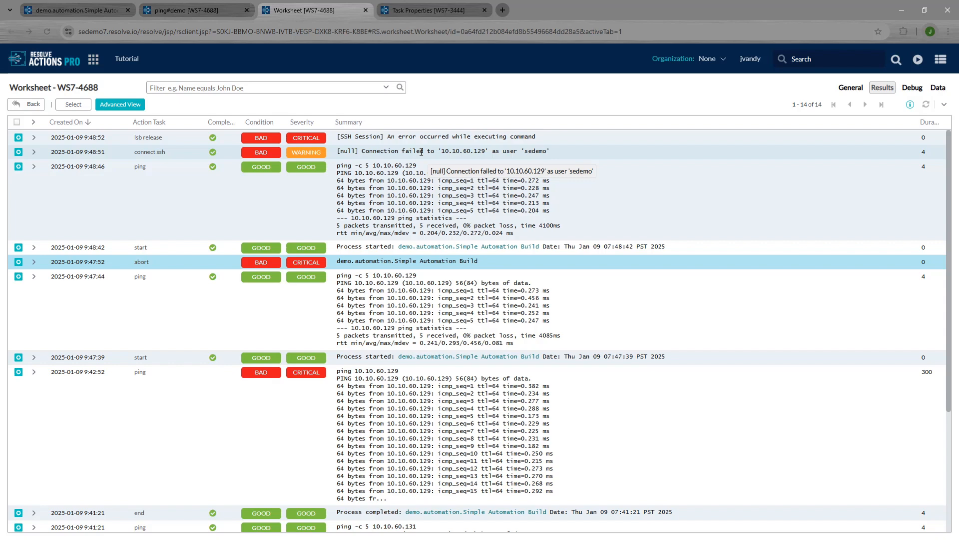
pyautogui.click(421, 152)
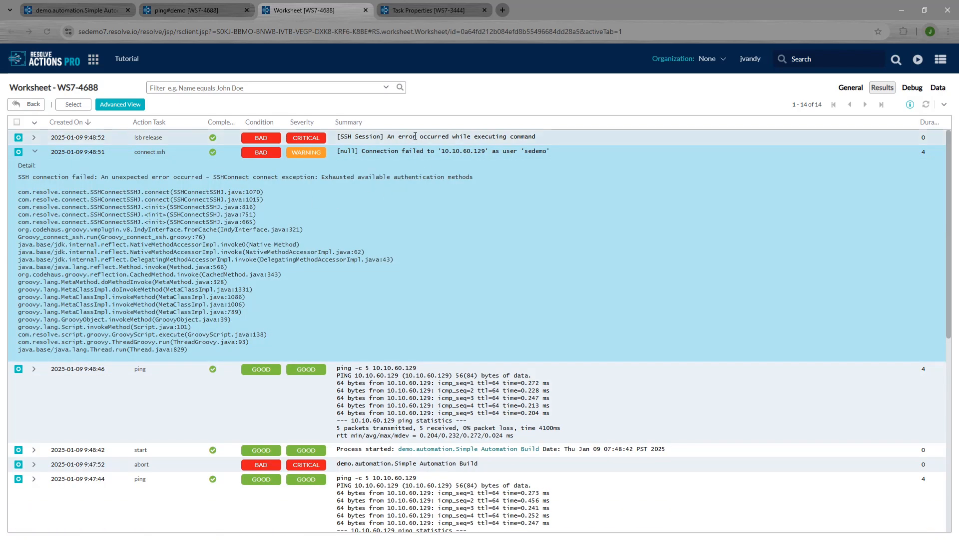
pyautogui.click(927, 107)
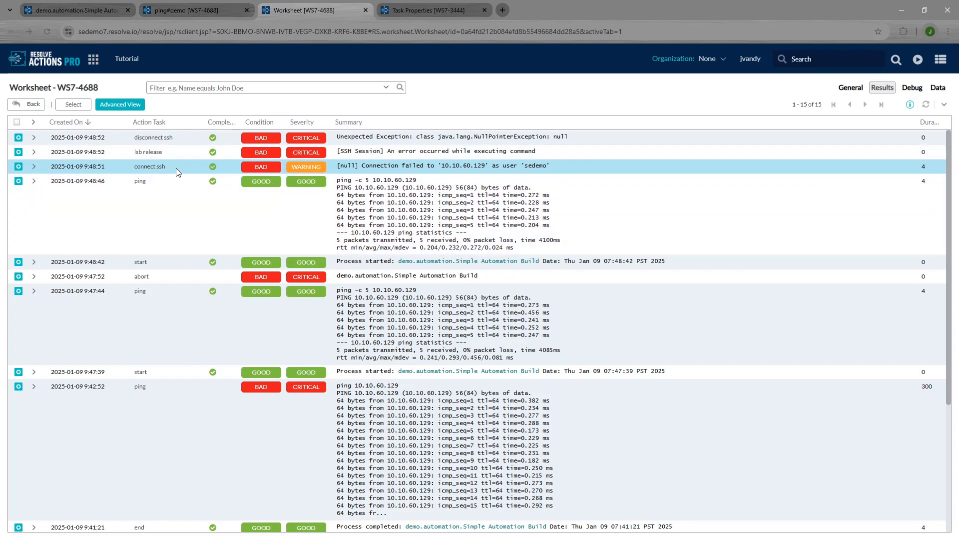
pyautogui.click(176, 168)
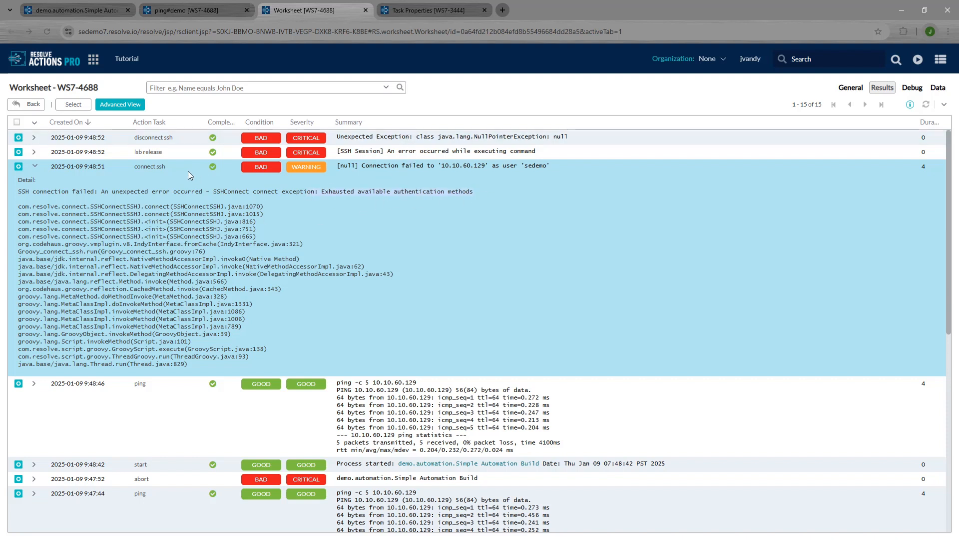
# Step: In the designer, inspect the connect ssh task's PASSWORD parameter source
pyautogui.click(102, 10)
pyautogui.click(424, 260)
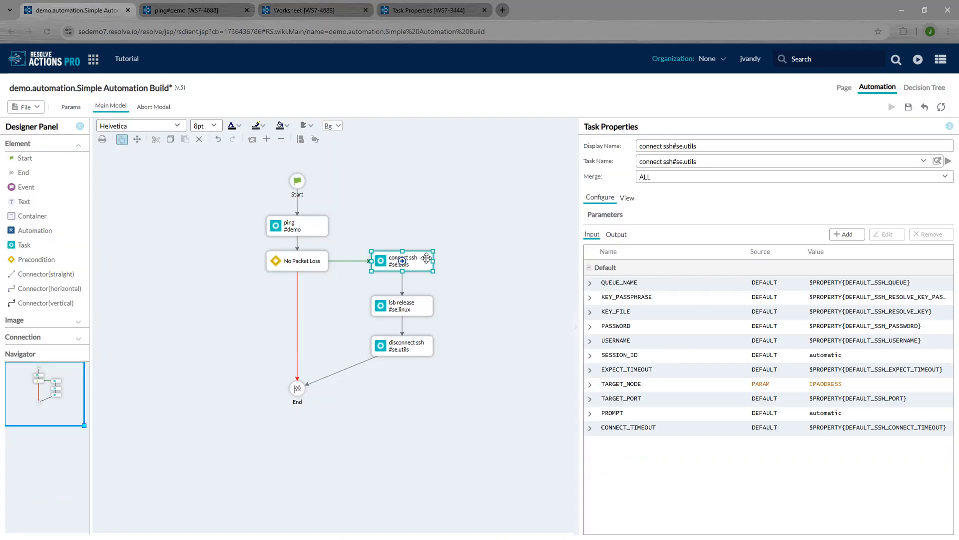
pyautogui.click(857, 340)
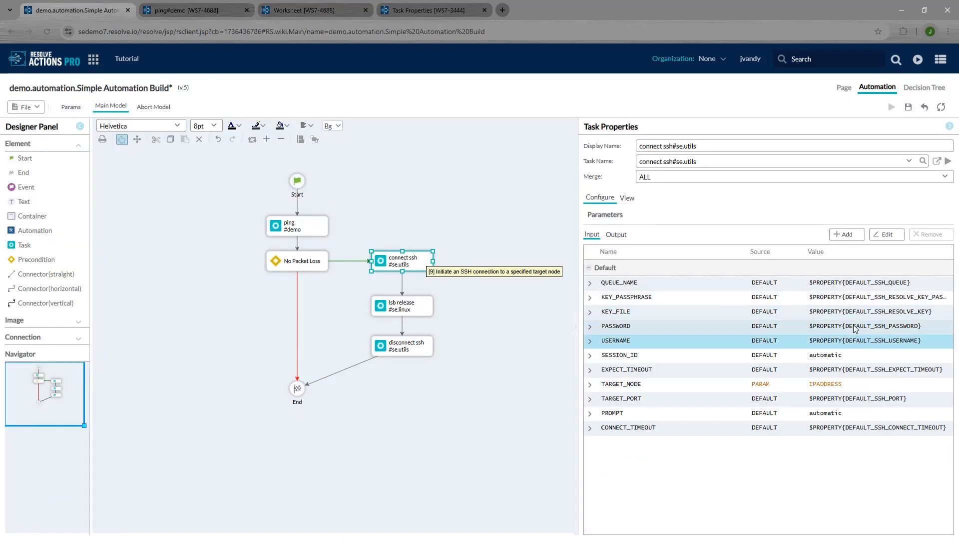
pyautogui.click(855, 328)
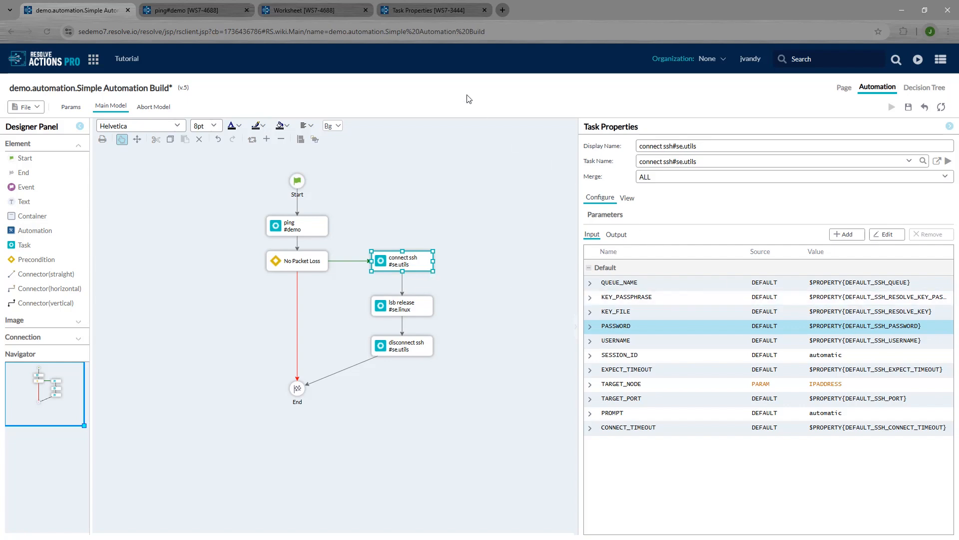
# Step: Filter Task Properties by 'ssh' and save a new DEFAULT_SSH_PASSWORD value
pyautogui.click(418, 10)
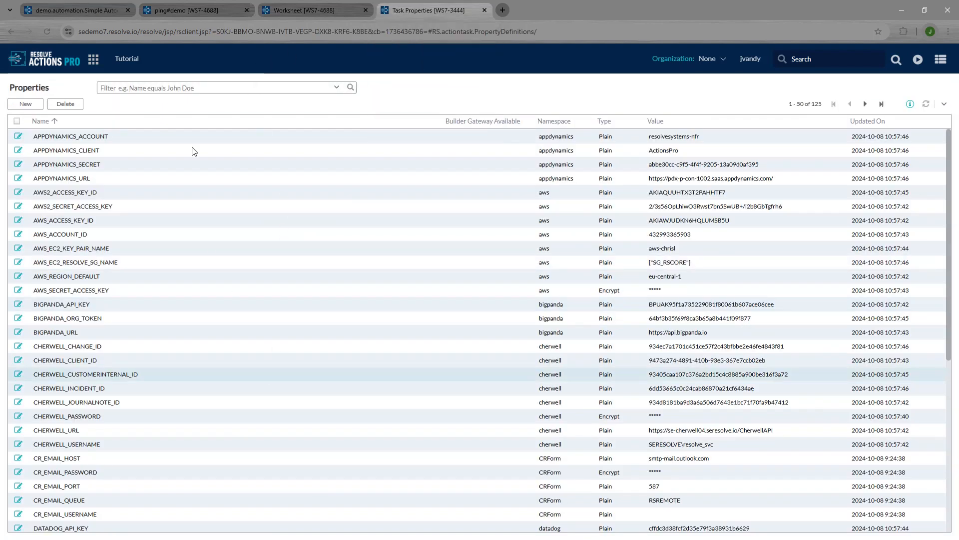
pyautogui.click(208, 88)
pyautogui.write('ssh')
pyautogui.press('Return')
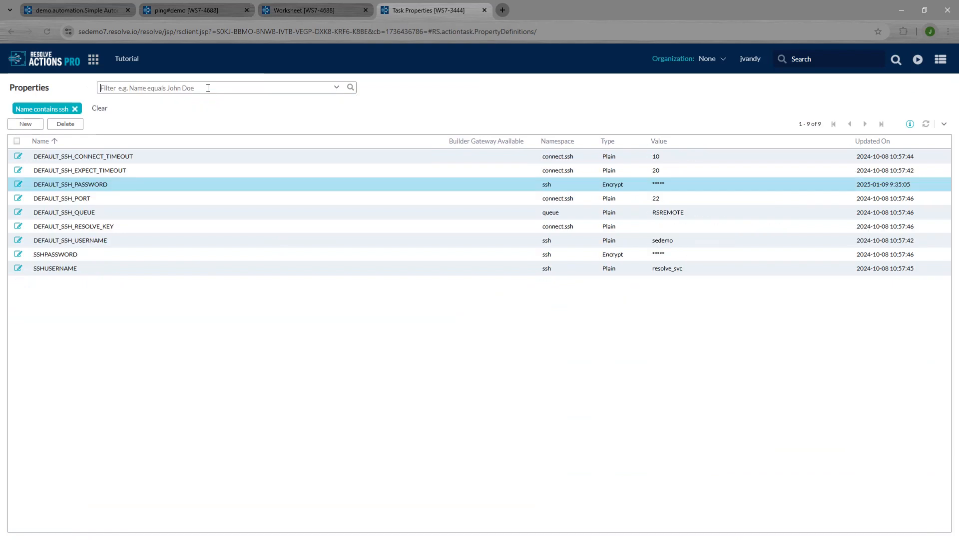
pyautogui.click(18, 184)
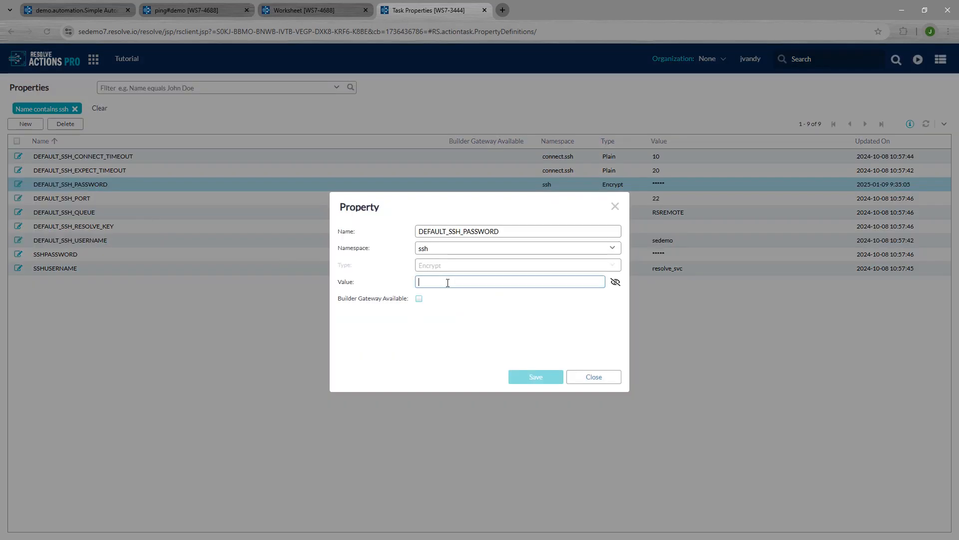
pyautogui.write('a')
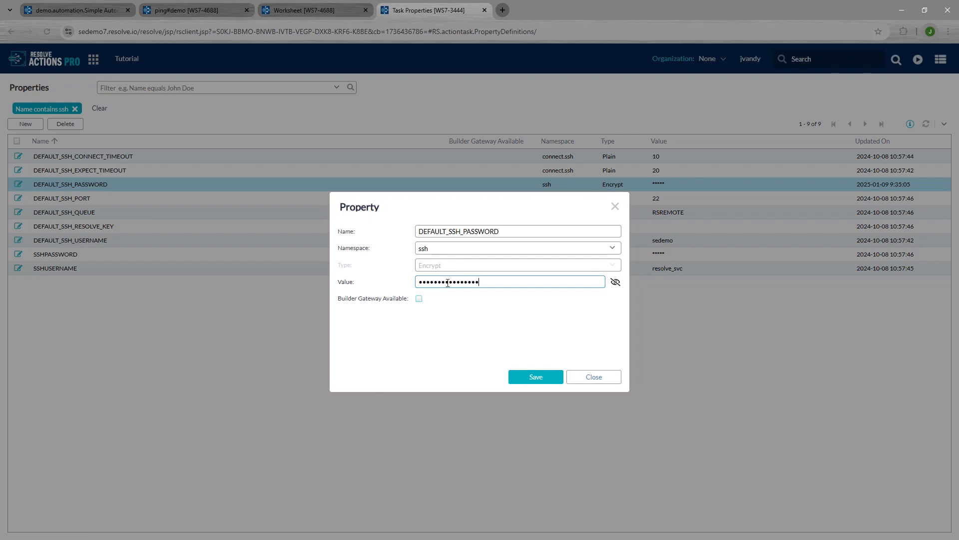
pyautogui.click(536, 378)
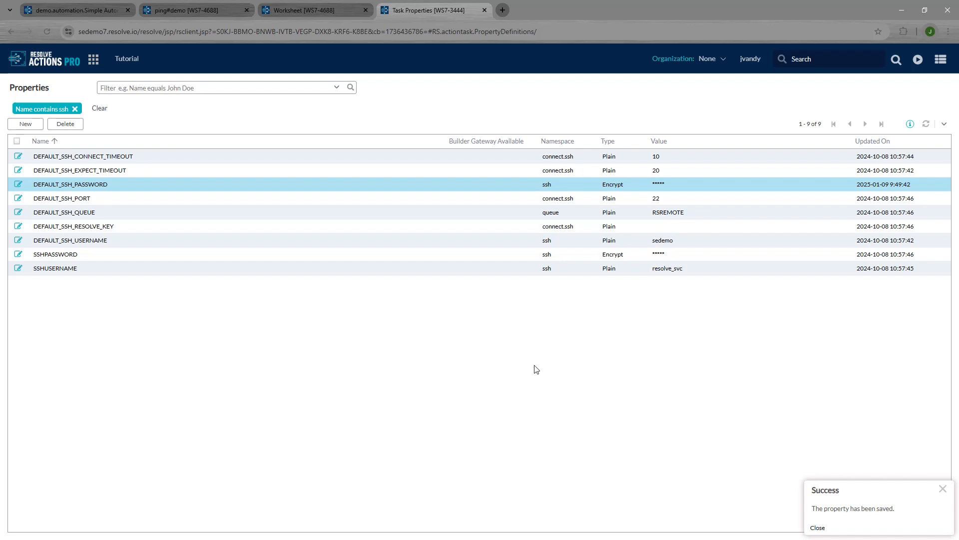
pyautogui.click(89, 12)
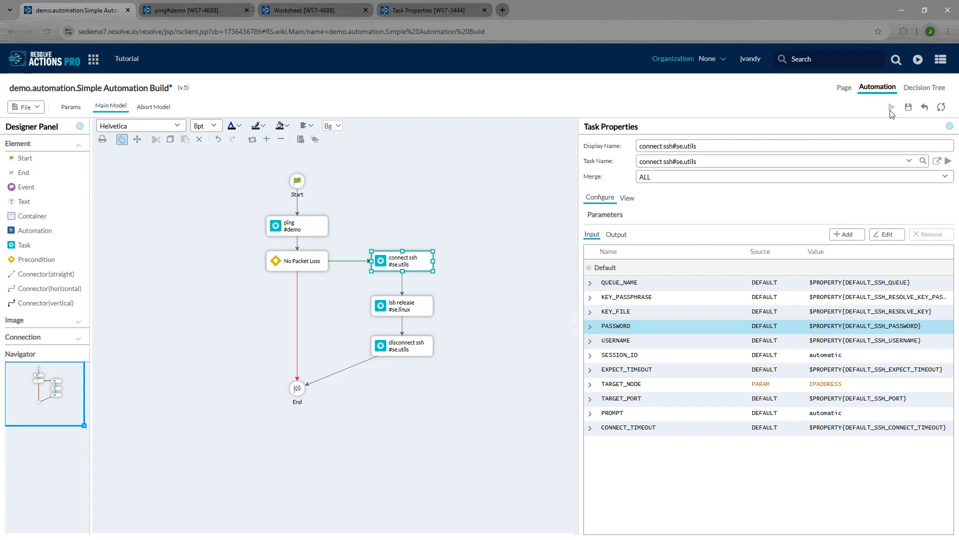
# Step: Save and rerun the automation for 10.10.60.129 in the current worksheet
pyautogui.click(537, 394)
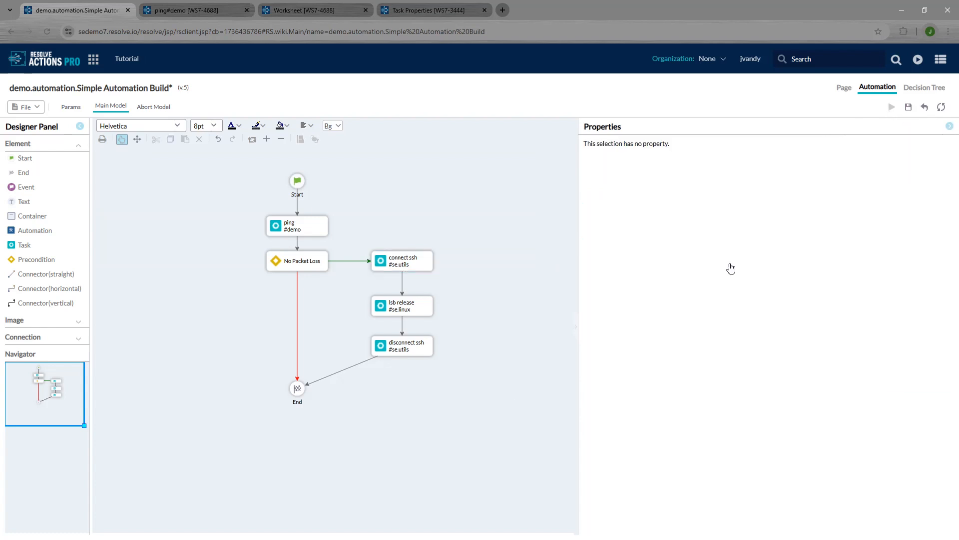
pyautogui.click(911, 108)
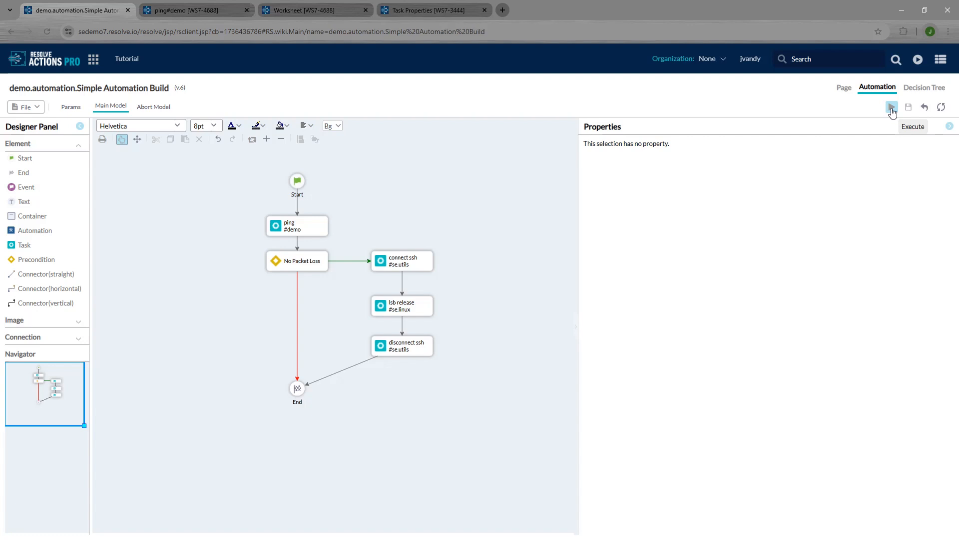
pyautogui.click(892, 107)
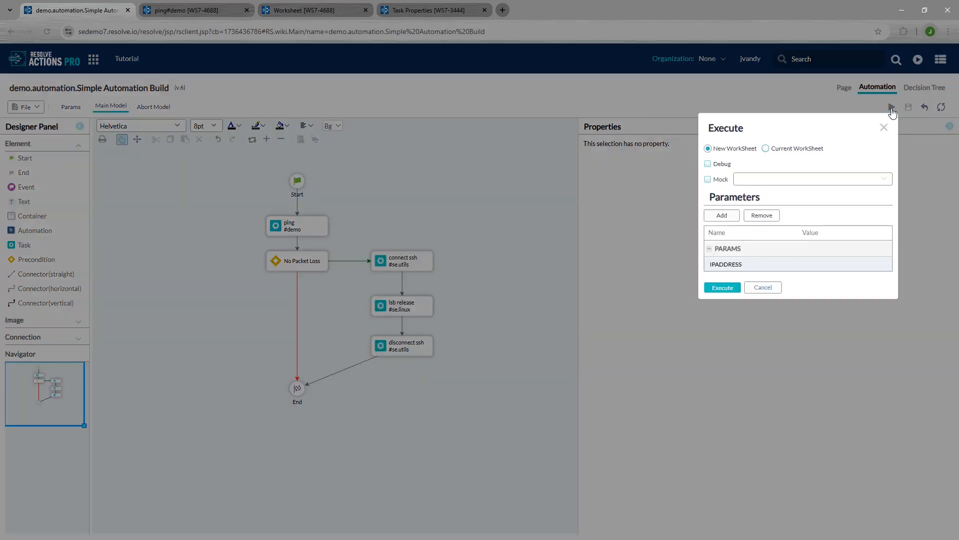
pyautogui.doubleClick(840, 263)
pyautogui.write('10.10.60.129')
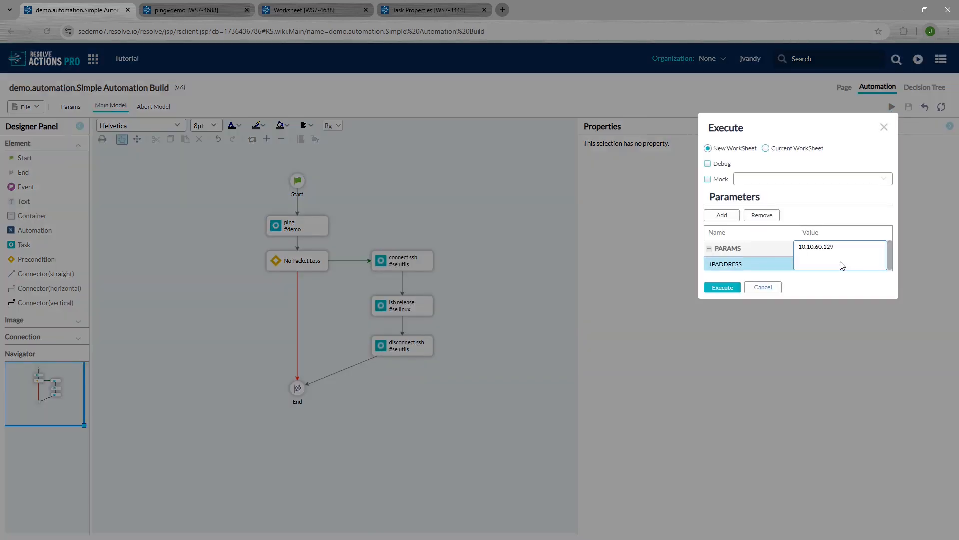
pyautogui.click(766, 148)
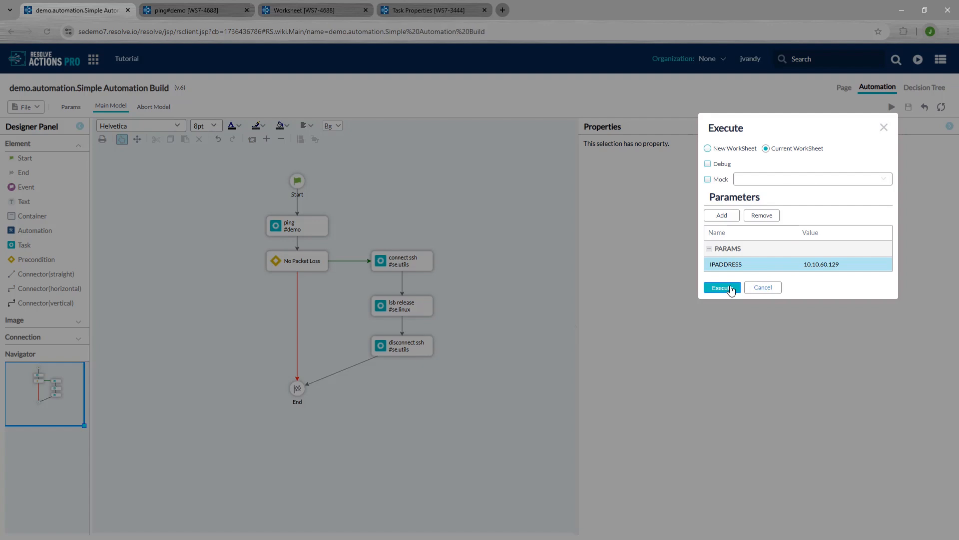
pyautogui.click(723, 288)
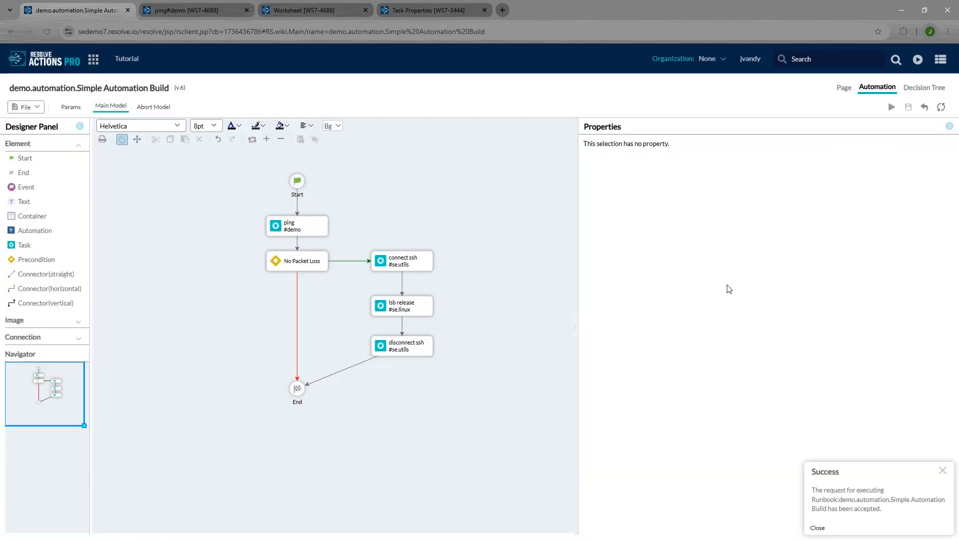
# Step: Check the saved version list, close it, and return to worksheet WS7-4688
pyautogui.click(36, 113)
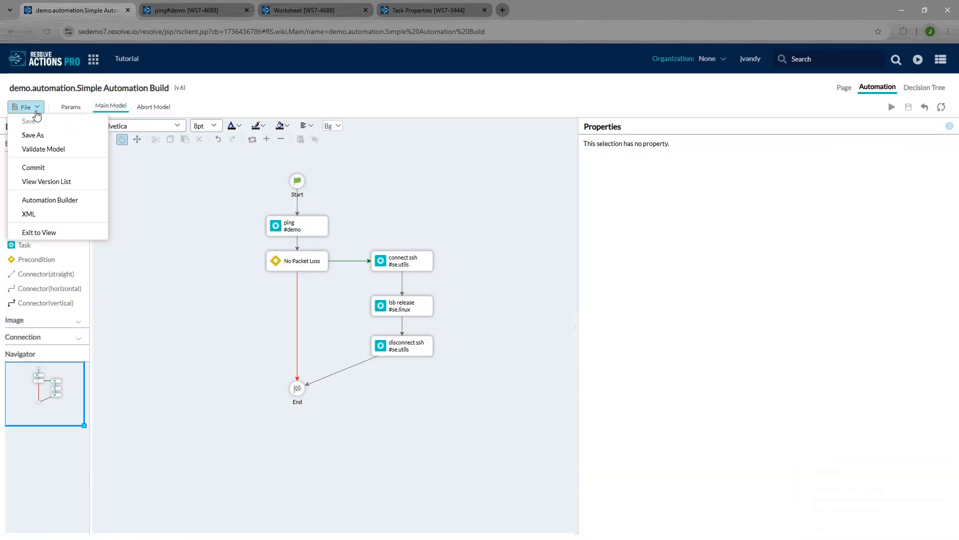
pyautogui.click(42, 182)
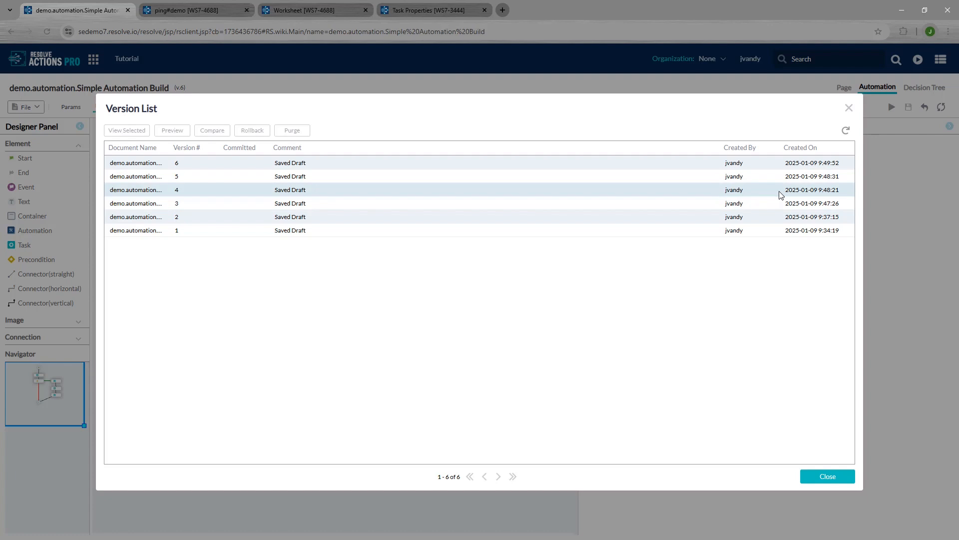
pyautogui.click(849, 109)
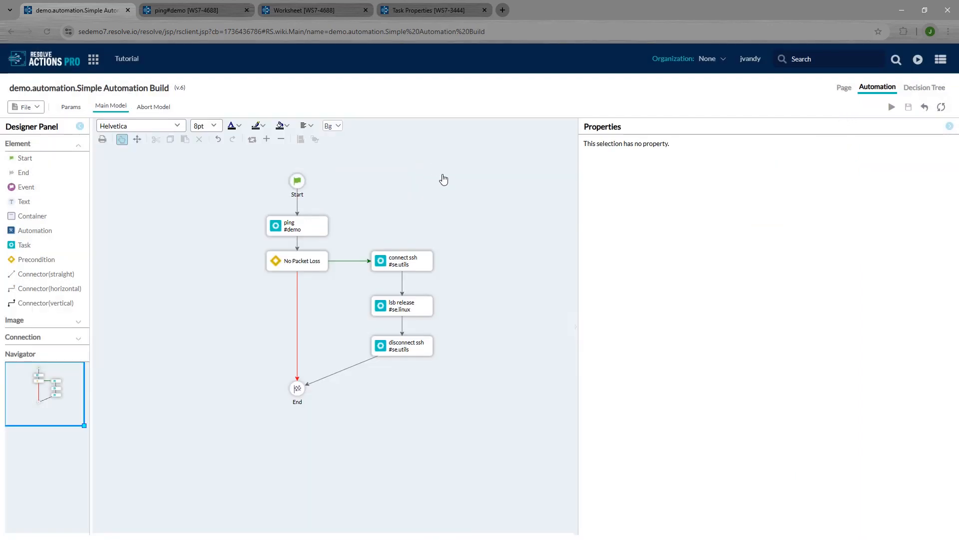
pyautogui.click(300, 11)
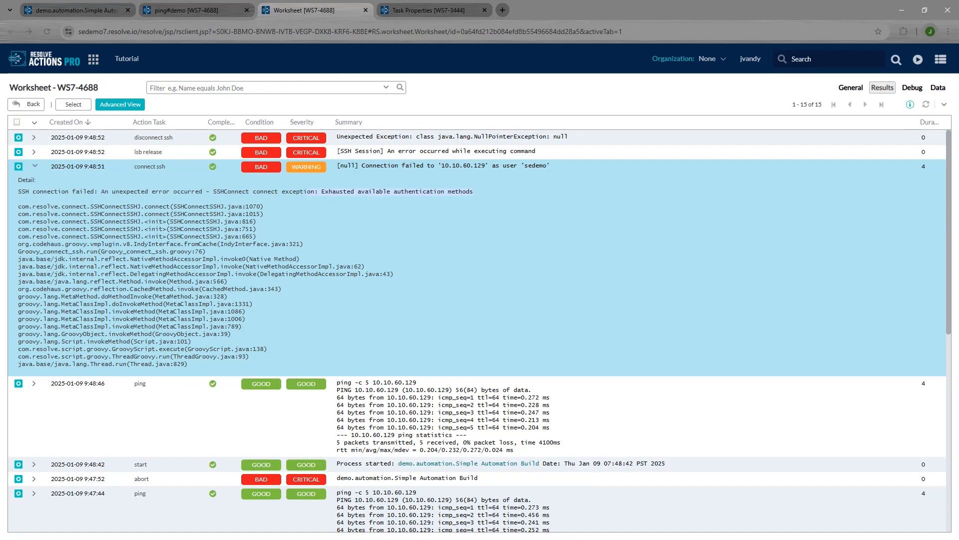
# Step: Refresh WS7-4688 to show the GOOD AlmaLinux 9.5 run, then return to the designer
pyautogui.click(926, 106)
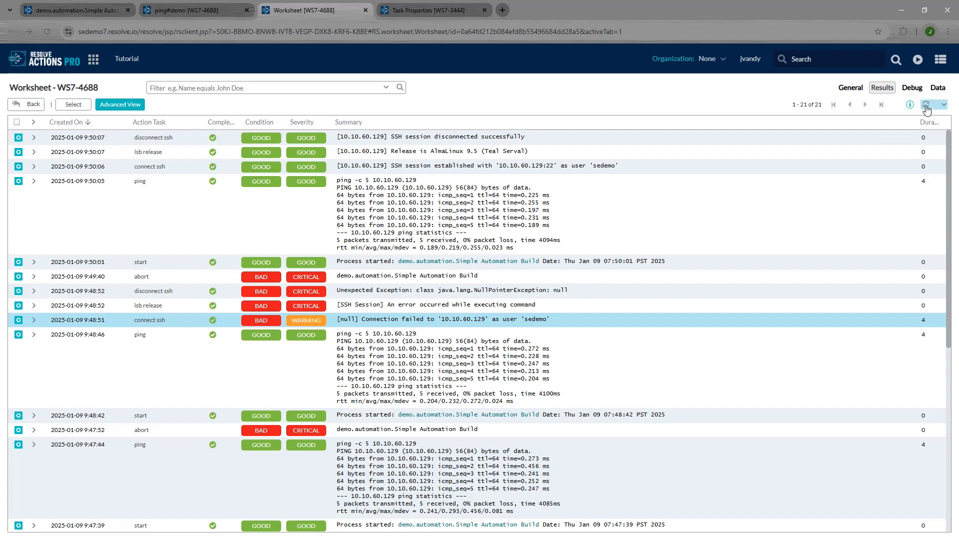
pyautogui.click(95, 13)
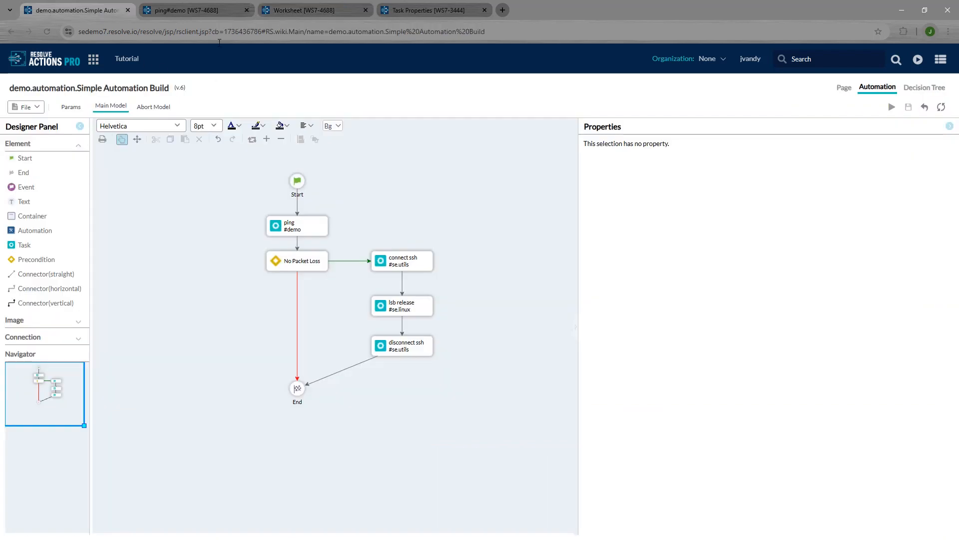
# Step: Set the End node's merge to Any and save the automation as version 7
pyautogui.click(300, 403)
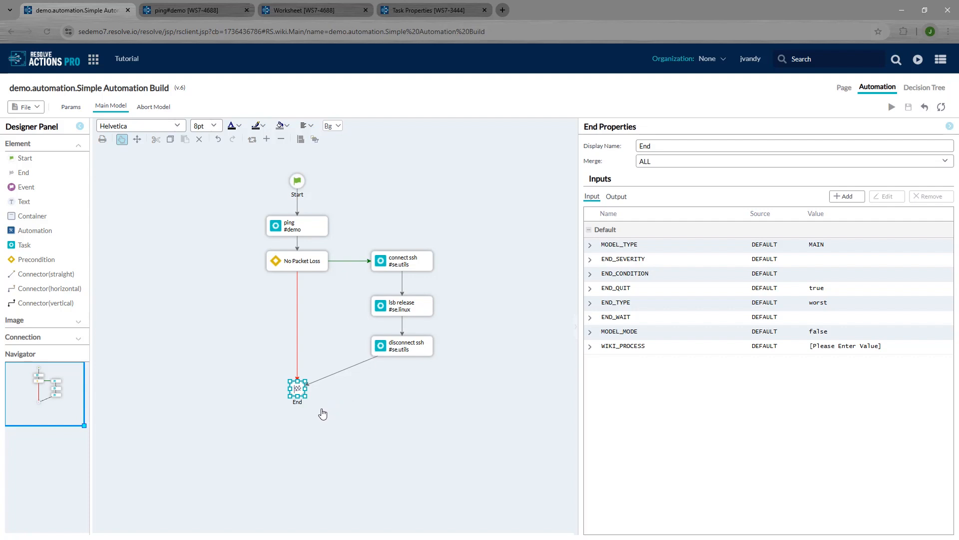
pyautogui.click(662, 164)
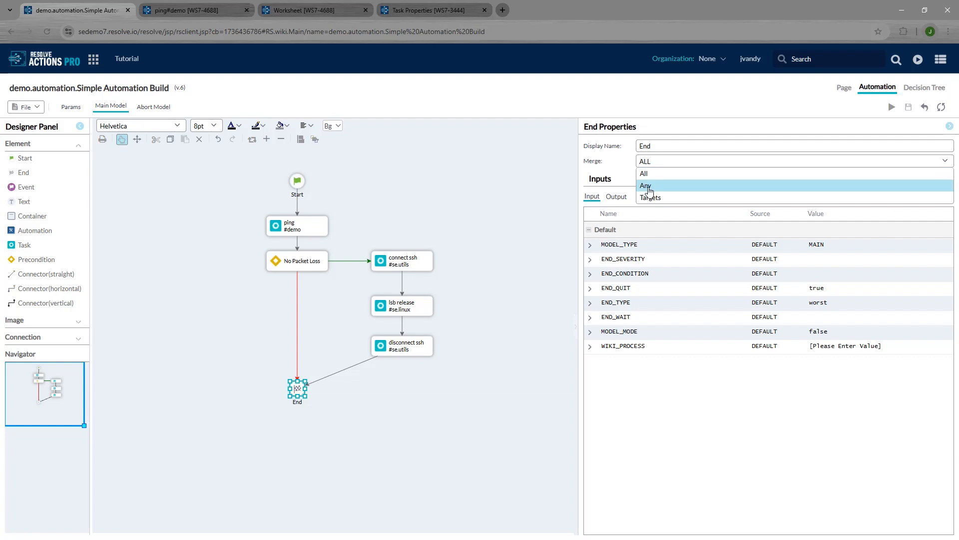
pyautogui.click(649, 186)
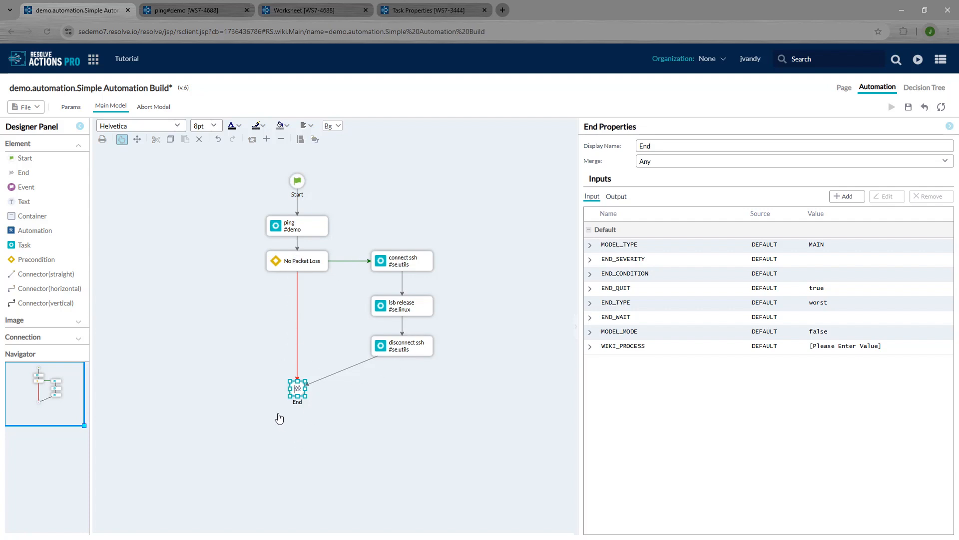
pyautogui.click(441, 208)
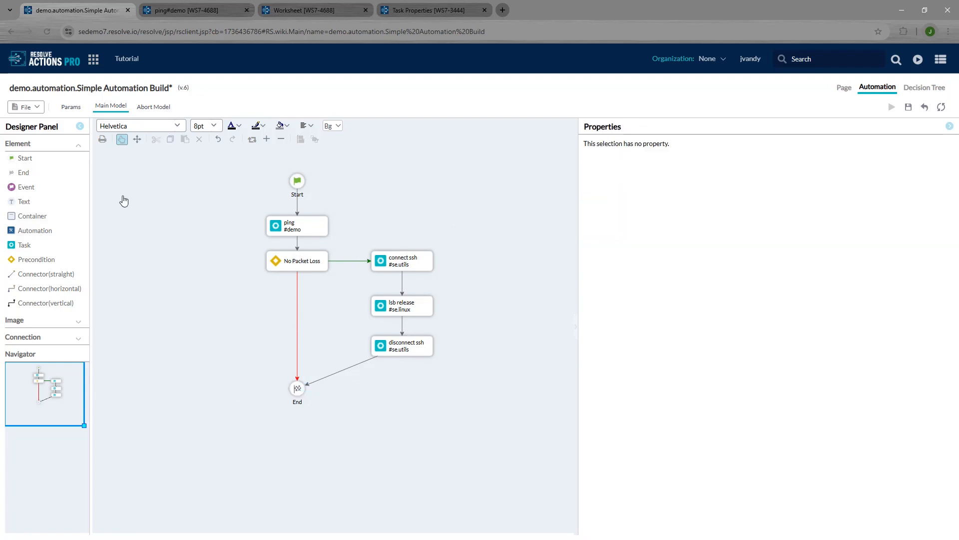
pyautogui.click(26, 106)
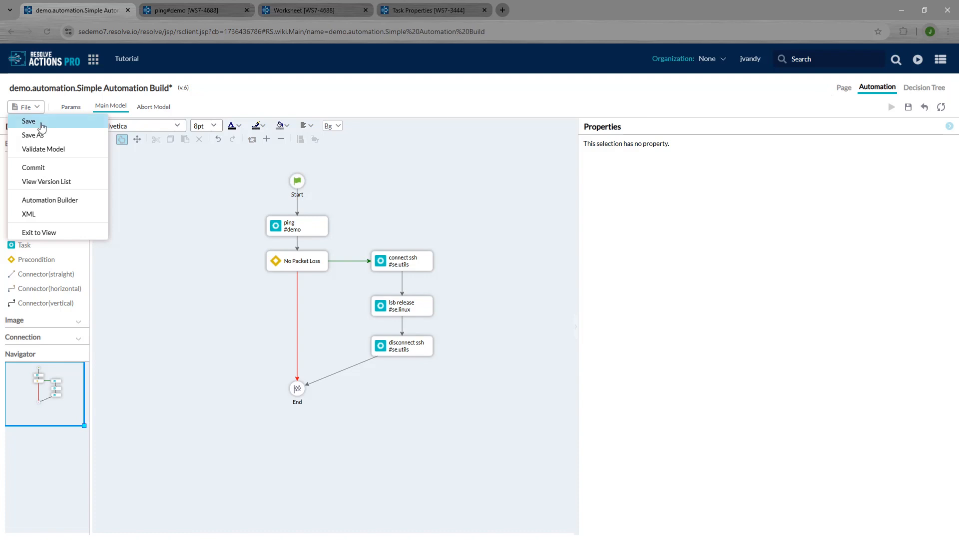
pyautogui.click(42, 122)
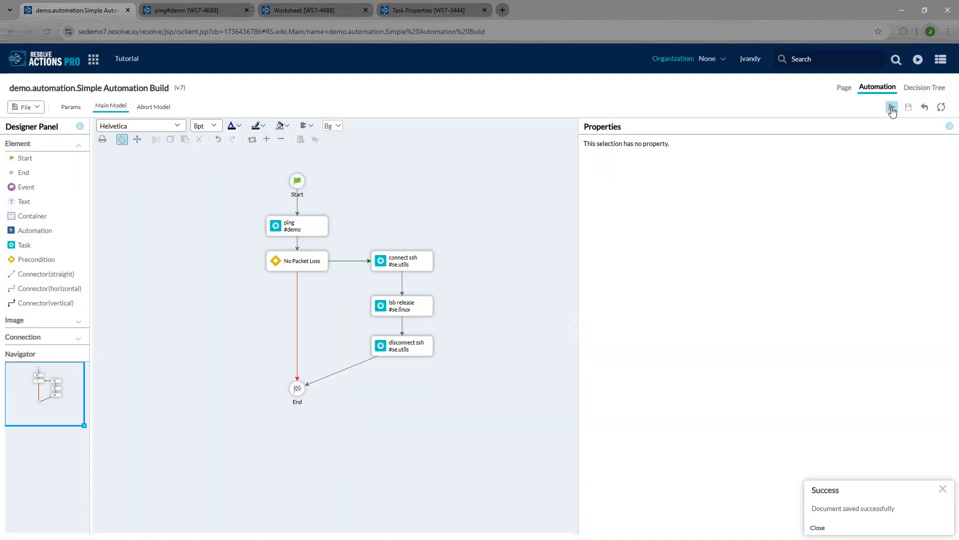
# Step: Run the automation on the current worksheet with IPADDRESS 10.10.60.130 and view the worksheet
pyautogui.click(891, 107)
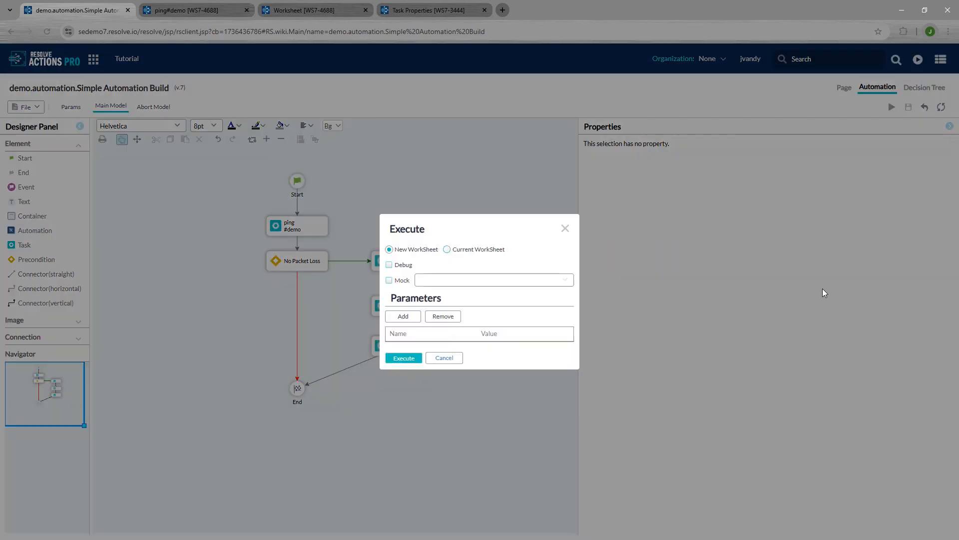
pyautogui.click(832, 265)
pyautogui.click(838, 268)
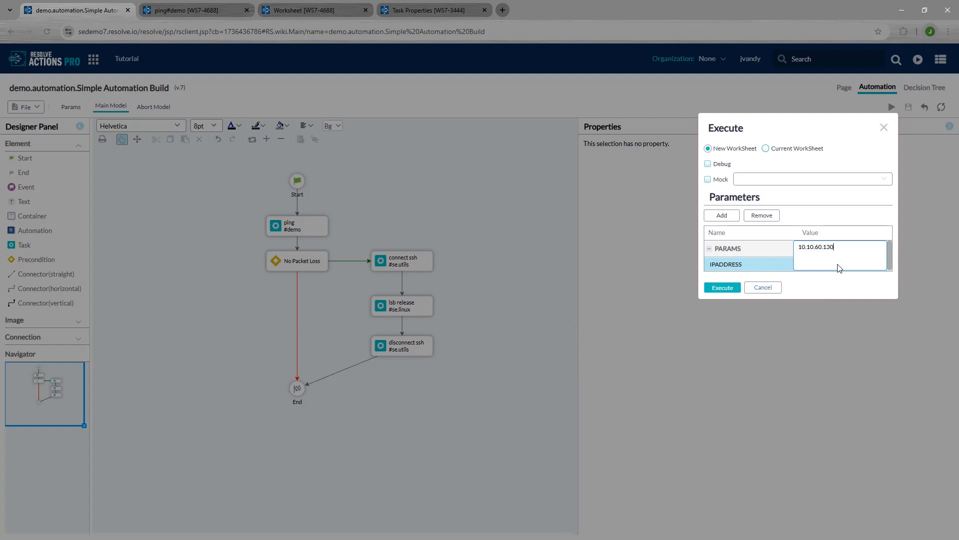
pyautogui.click(796, 150)
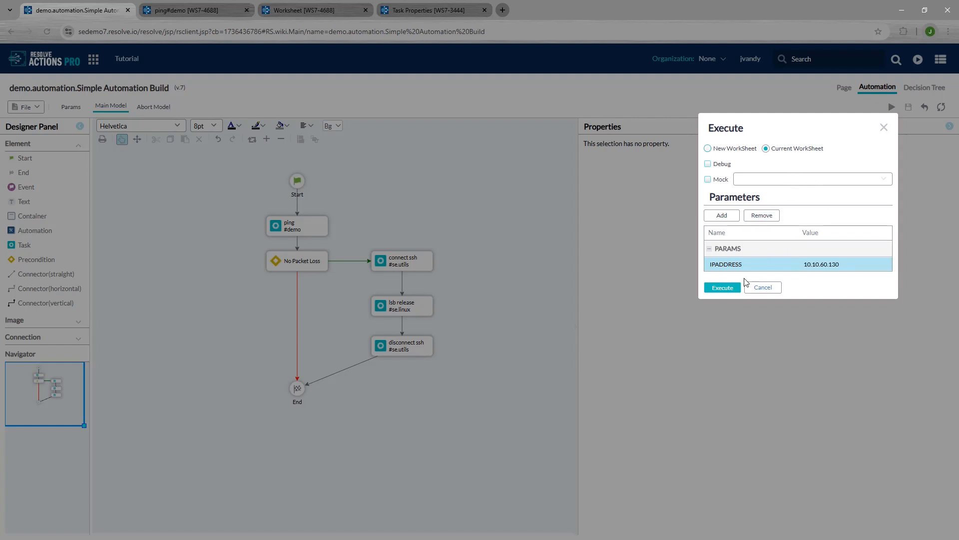
pyautogui.click(733, 289)
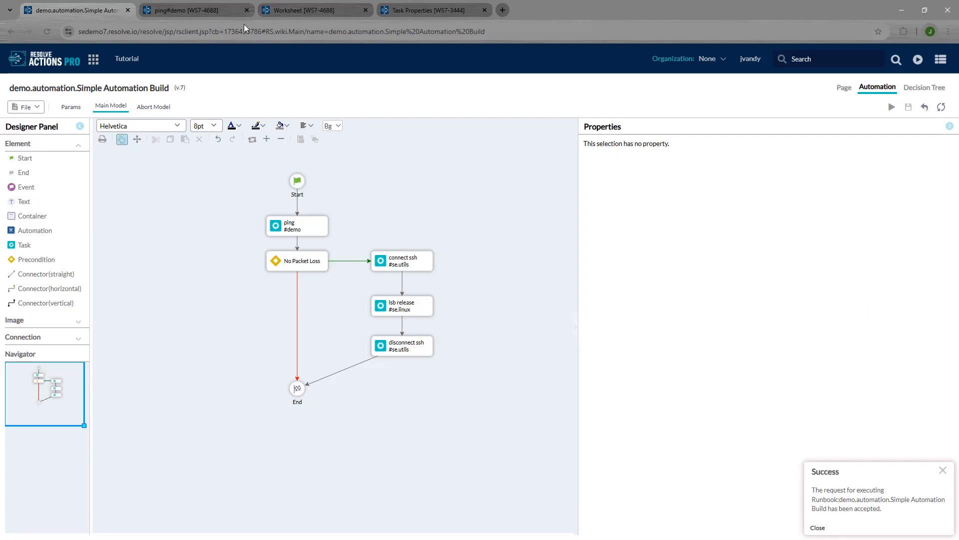
pyautogui.click(297, 7)
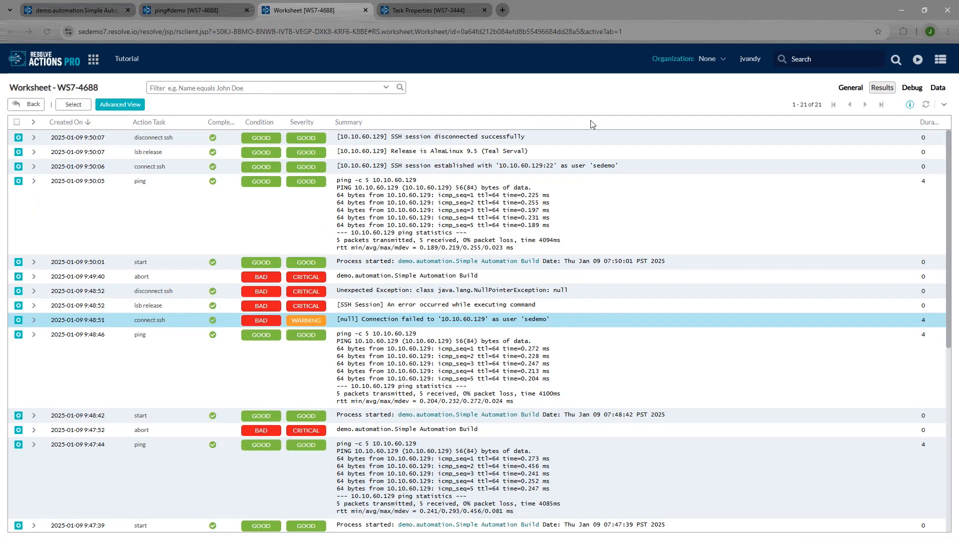
# Step: Refresh worksheet WS7-4688 until the 10.10.60.130 run shows all GOOD, reporting Ubuntu 20.04.6 LTS
pyautogui.click(925, 107)
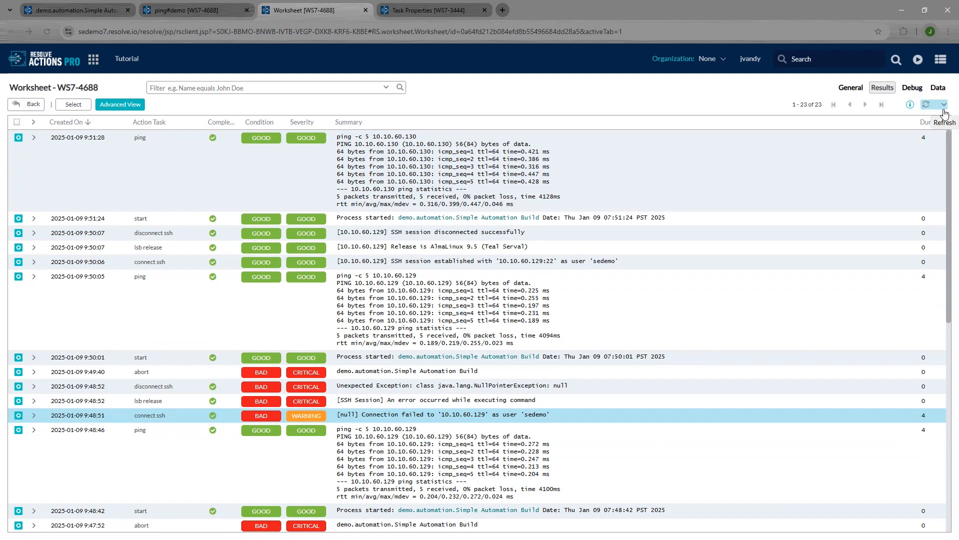
pyautogui.click(944, 105)
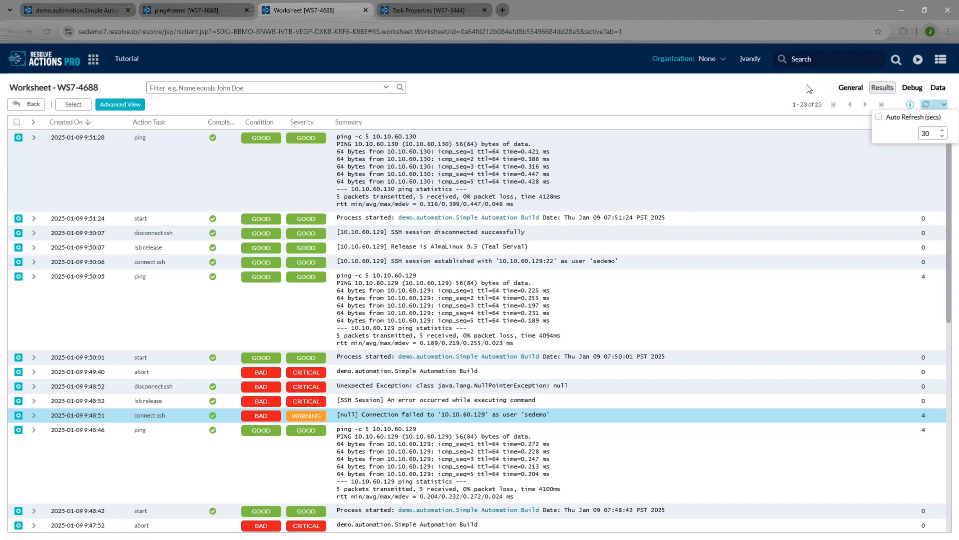
pyautogui.click(927, 105)
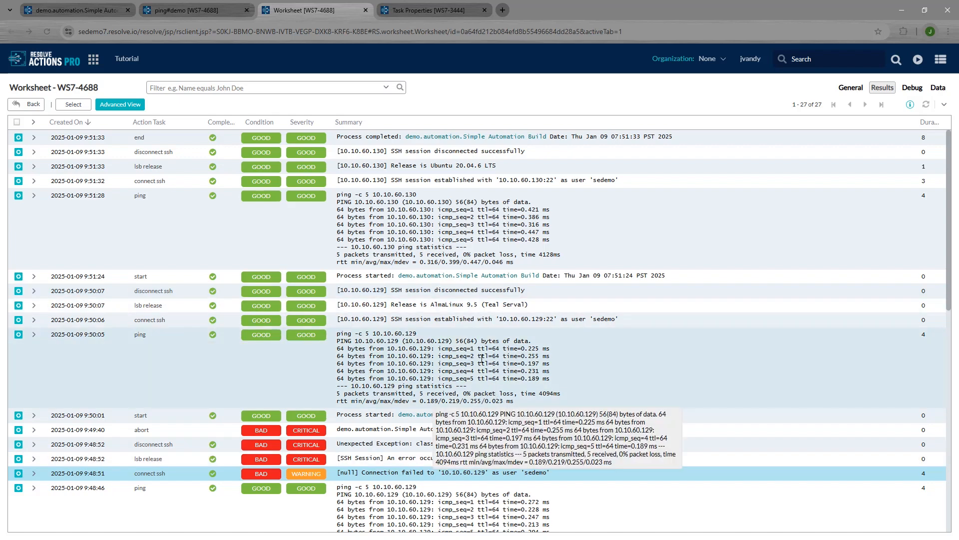
# Step: Inspect the Start node's PROCESS_TIMEOUT value of 10, glance at the worksheet, and return to the designer
pyautogui.click(88, 11)
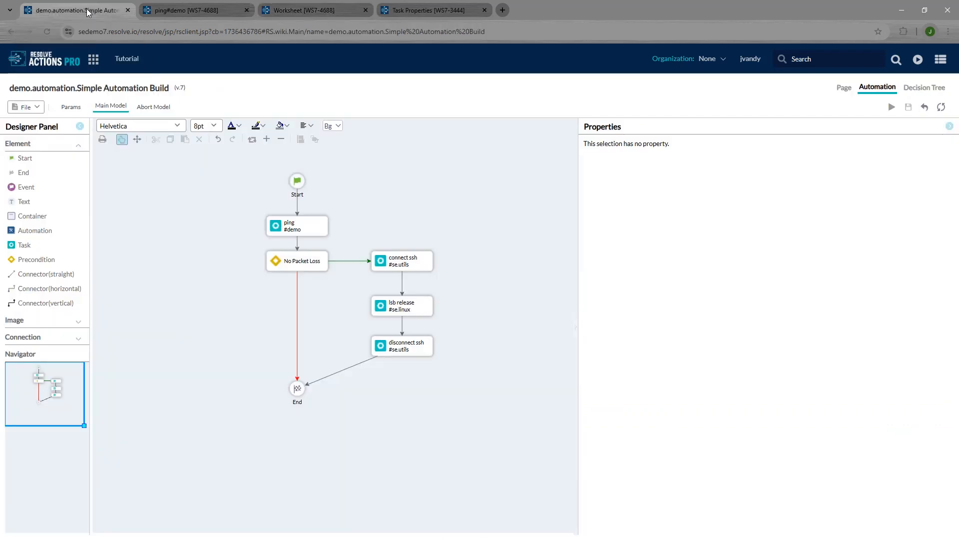
pyautogui.click(303, 181)
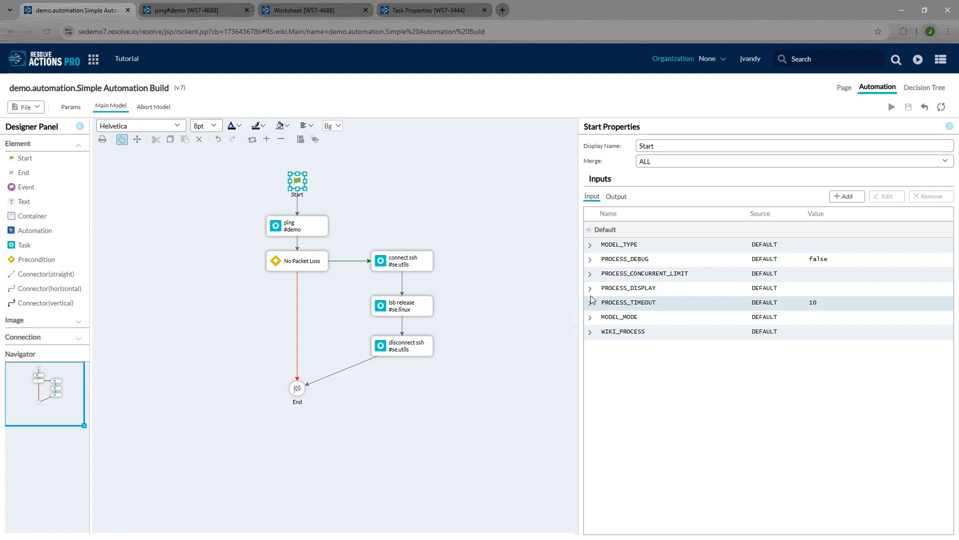
pyautogui.click(643, 306)
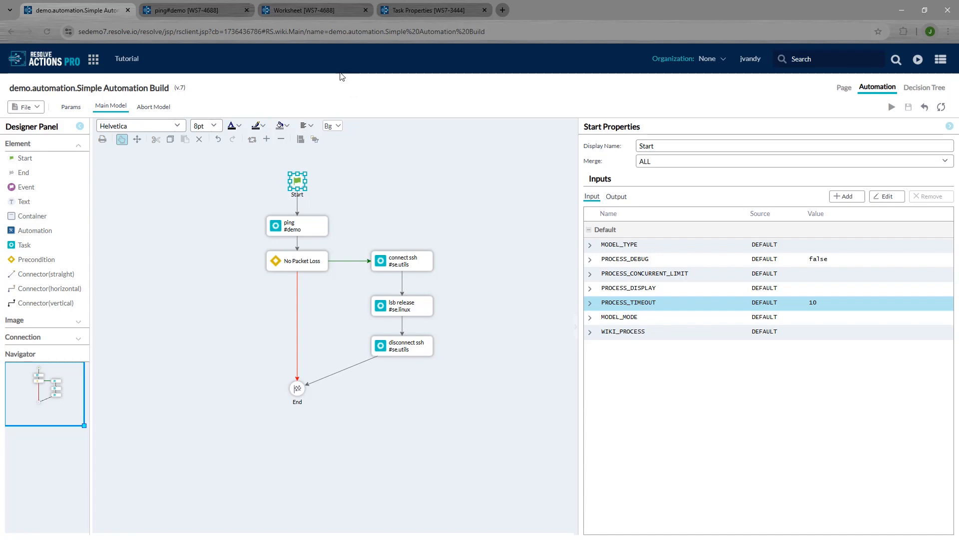
pyautogui.click(329, 11)
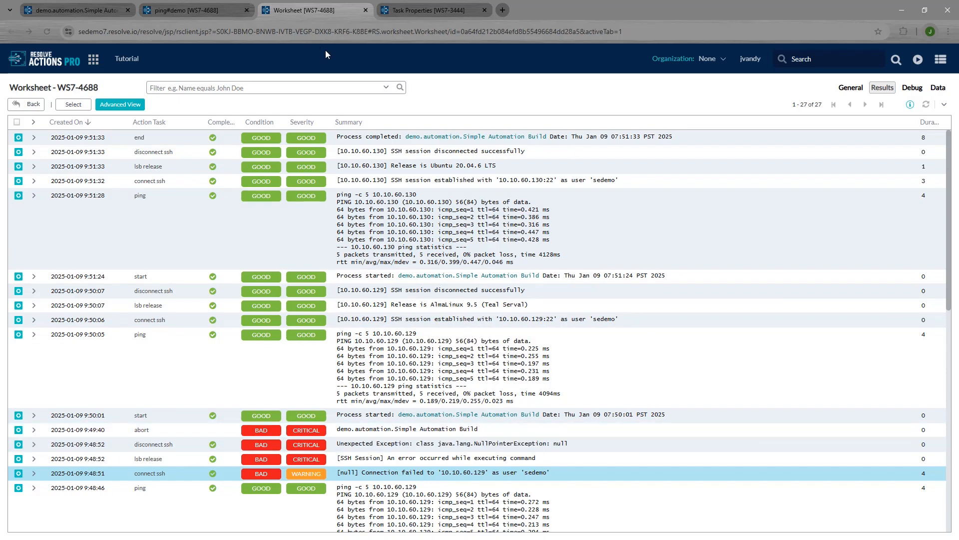
pyautogui.click(91, 10)
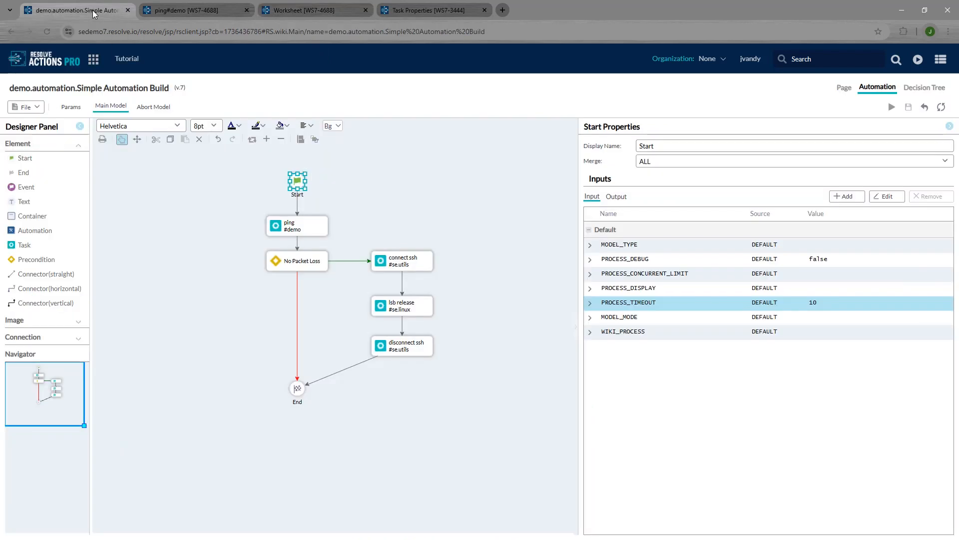
pyautogui.click(148, 108)
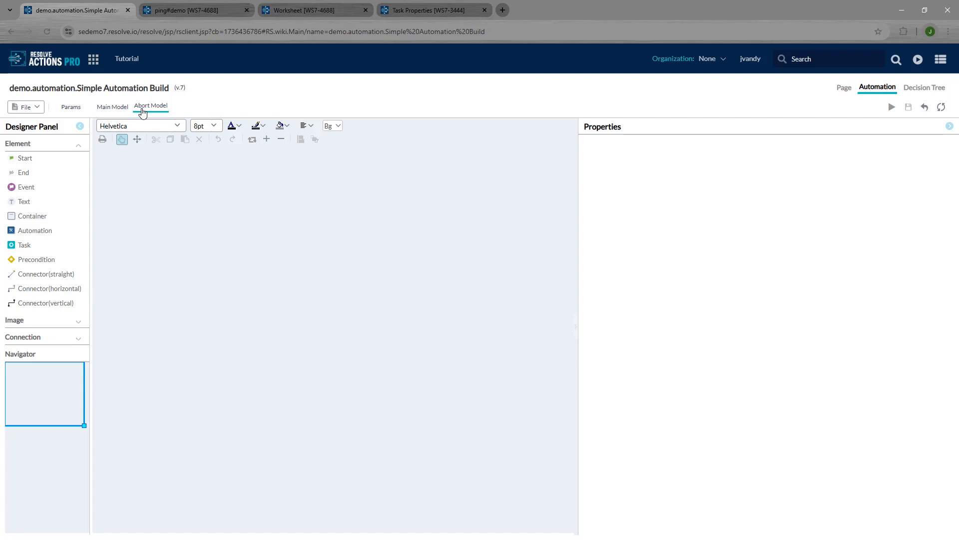
pyautogui.click(109, 108)
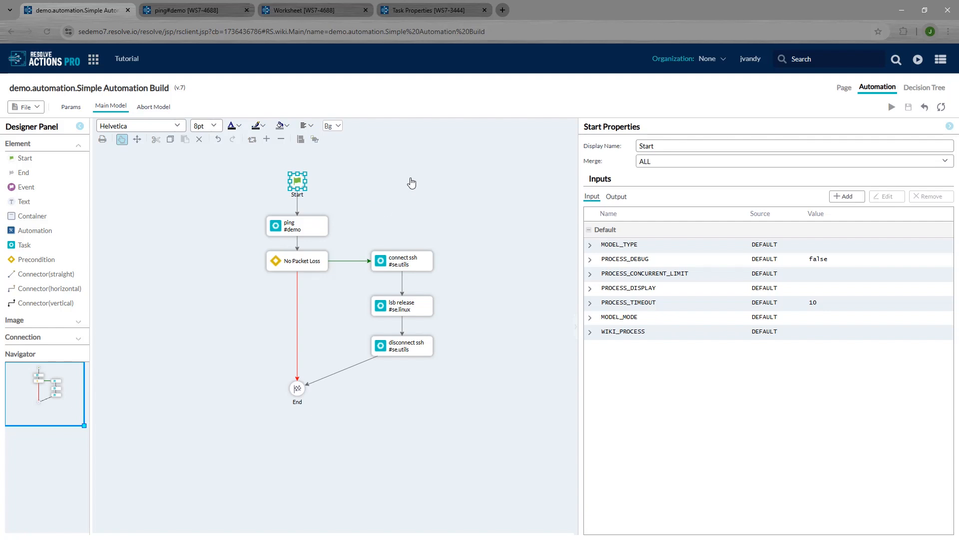
pyautogui.moveTo(314, 226)
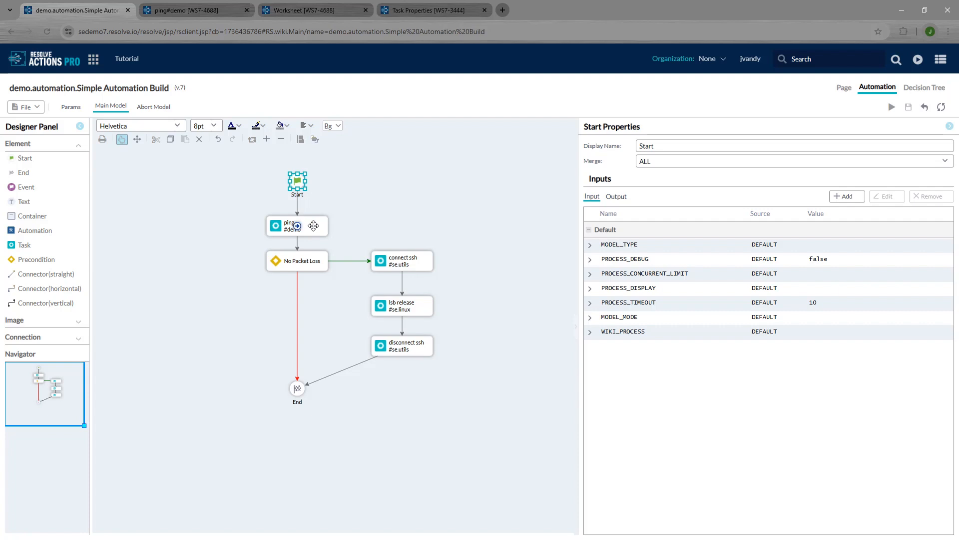